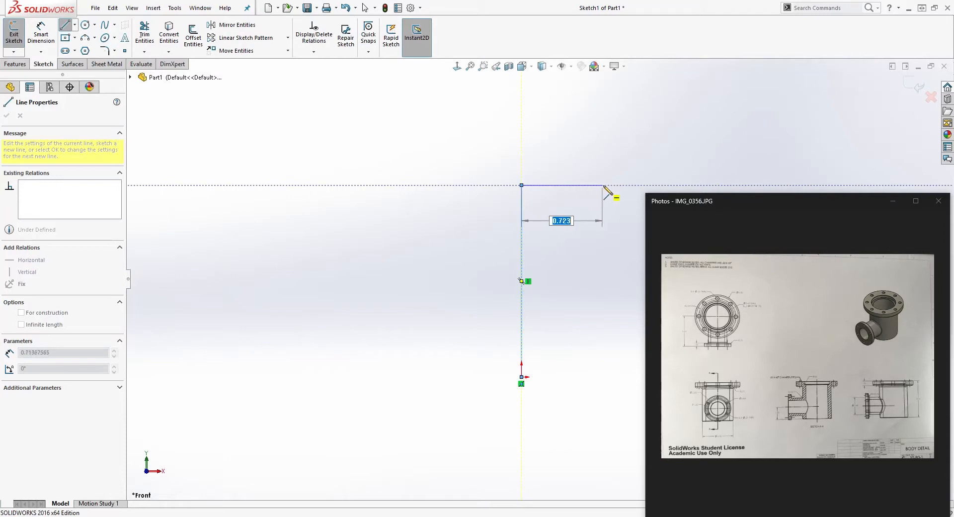
Complete the closed stepped half-profile, about 1.71 in tall and 0.54 in wide at the base, with a wider flange about 0.3 in thick on top
{"action": "left_click", "coordinate": [614, 185]}
{"action": "left_click", "coordinate": [614, 218]}
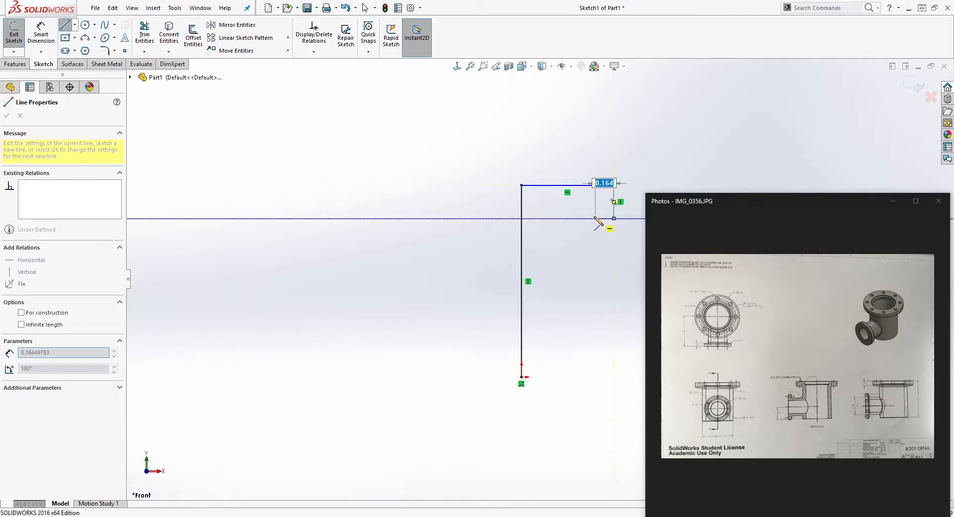
{"action": "left_click", "coordinate": [583, 219]}
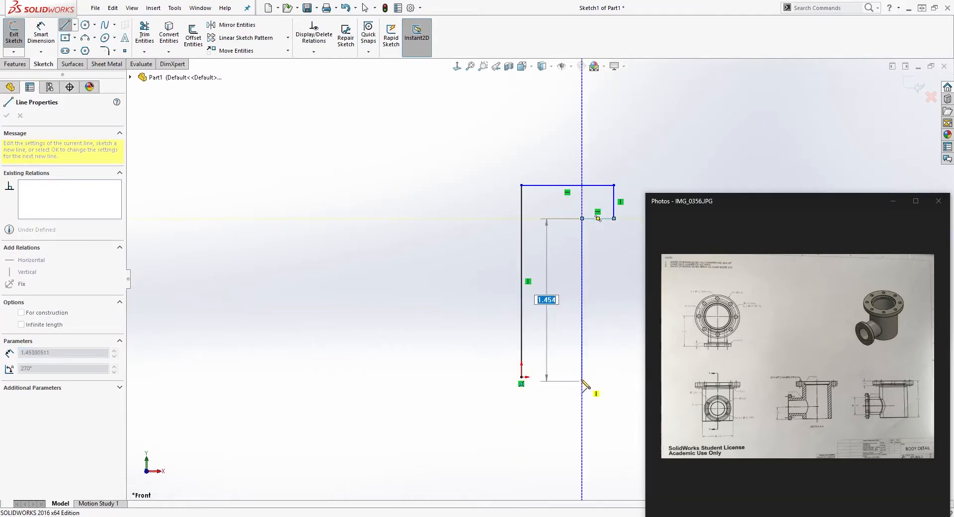
{"action": "left_click", "coordinate": [582, 377]}
{"action": "left_click", "coordinate": [521, 377]}
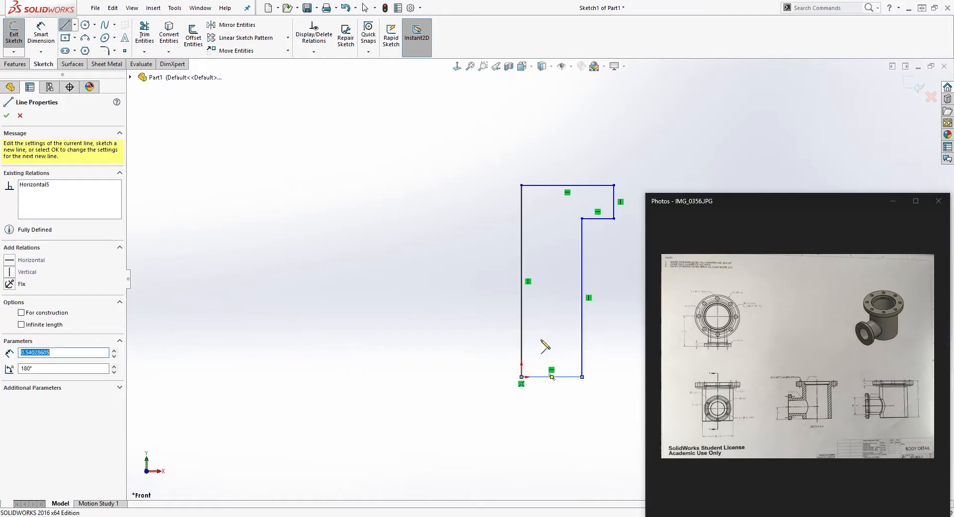
{"action": "scroll", "coordinate": [601, 308], "scroll_direction": "up", "scroll_amount": 3}
{"action": "scroll", "coordinate": [546, 289], "scroll_direction": "down", "scroll_amount": 2}
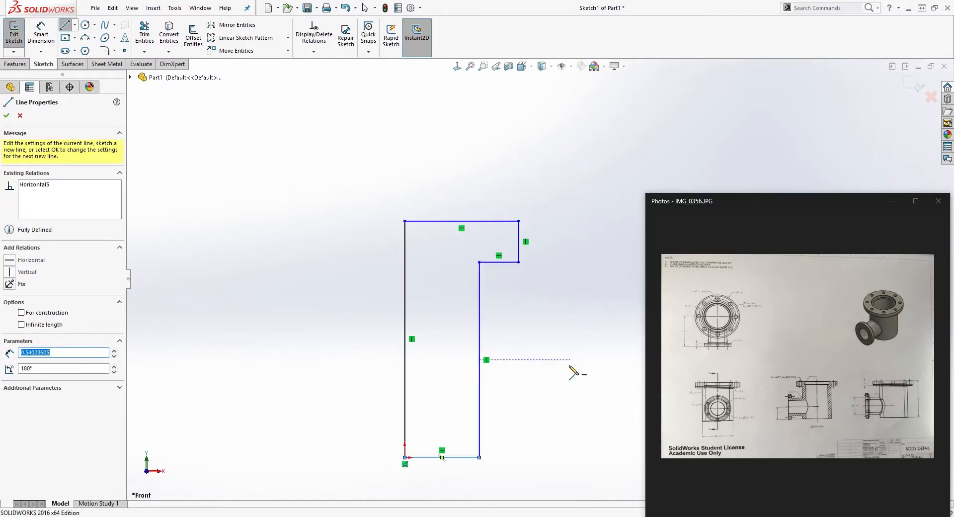
{"action": "key", "text": "Escape"}
Convert the profile's vertical line through the origin into construction geometry
{"action": "left_click", "coordinate": [394, 384]}
{"action": "left_click", "coordinate": [405, 258]}
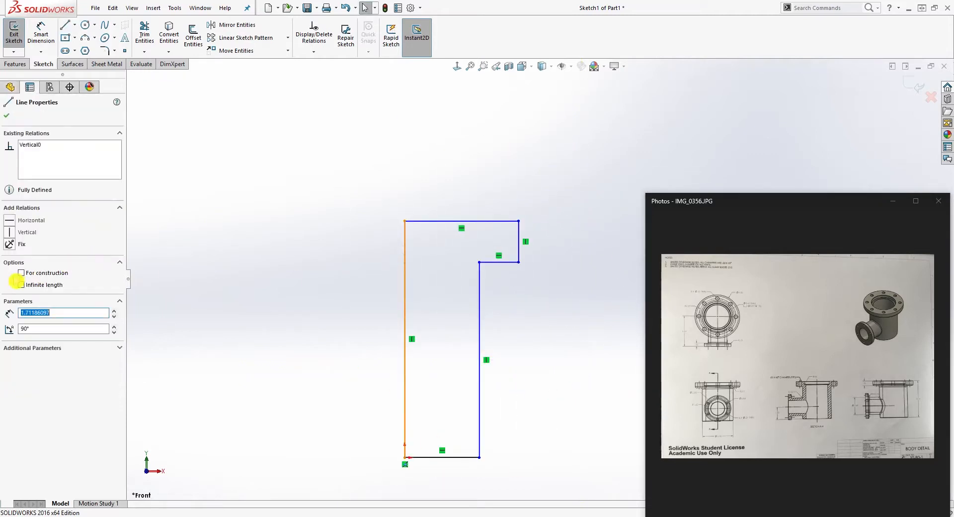
{"action": "left_click", "coordinate": [21, 274]}
{"action": "left_click", "coordinate": [563, 268]}
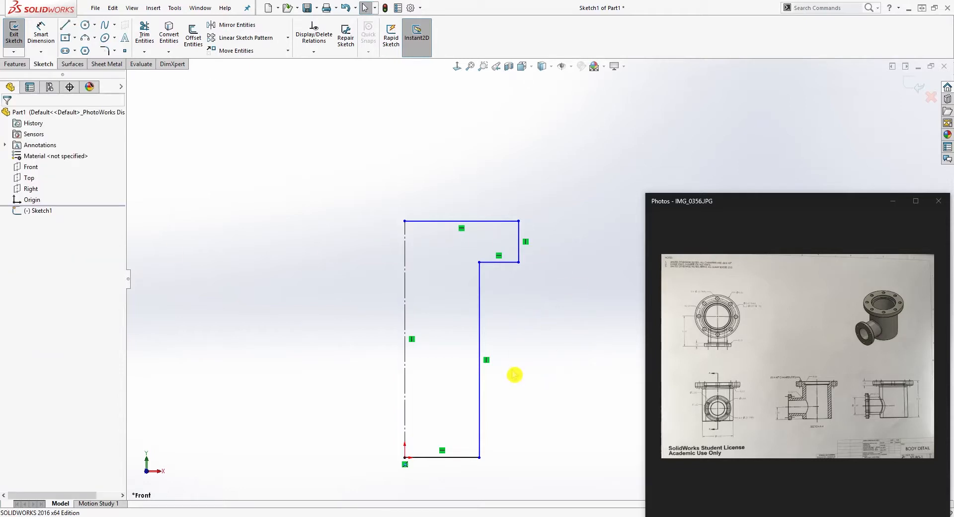
Dimension the flange's outer edge across the centerline as a 6.5 in diameter and place the dimension above the profile
{"action": "right_click_drag", "start_coordinate": [515, 375], "coordinate": [515, 338]}
{"action": "left_click", "coordinate": [521, 236]}
{"action": "left_click", "coordinate": [405, 244]}
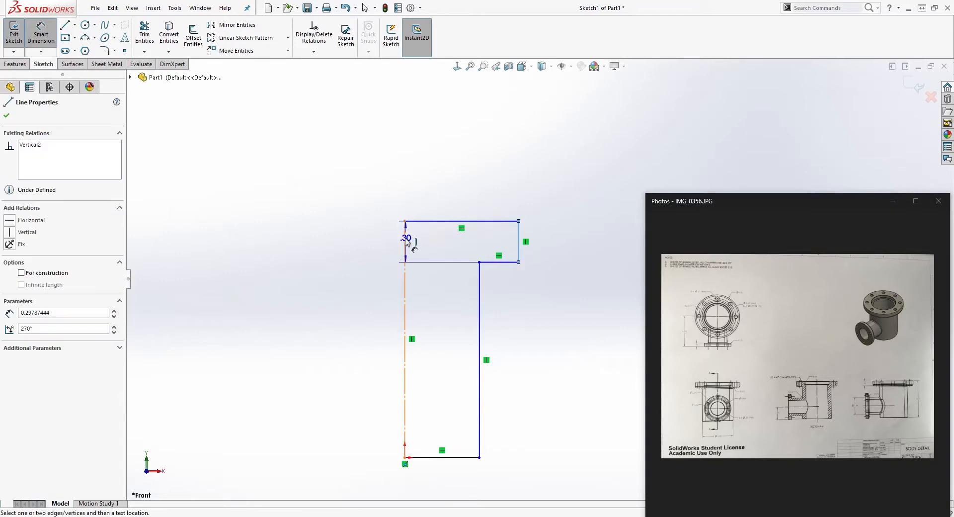
{"action": "left_click", "coordinate": [365, 145]}
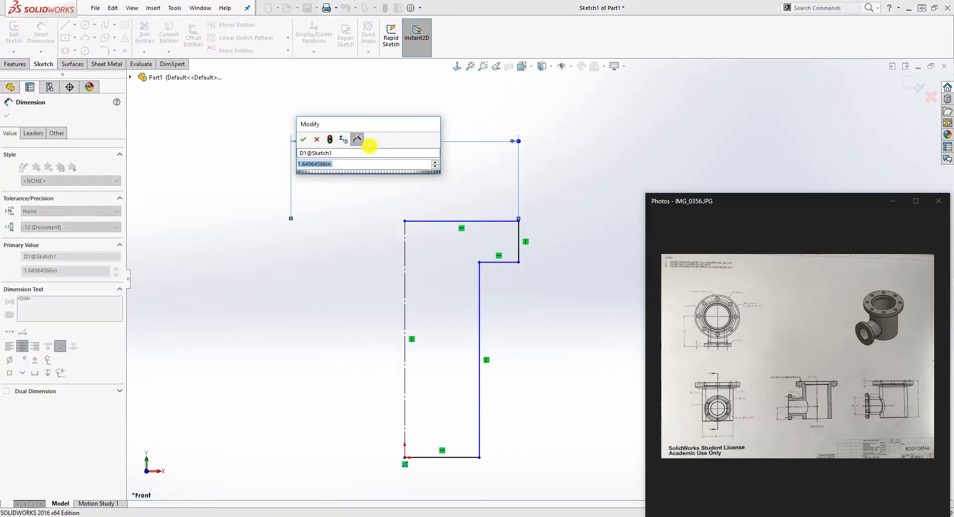
{"action": "type", "text": "6.5"}
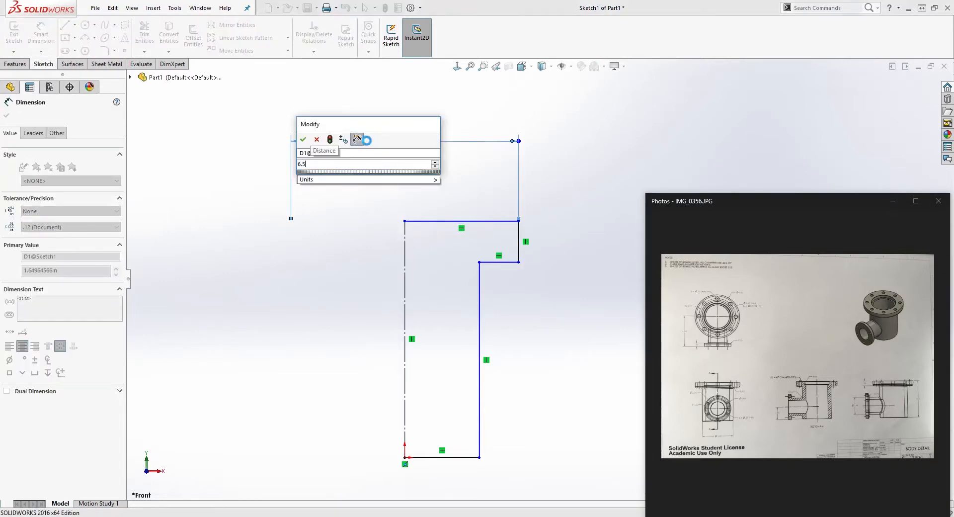
{"action": "key", "text": "Return"}
{"action": "left_click_drag", "start_coordinate": [371, 310], "coordinate": [417, 134]}
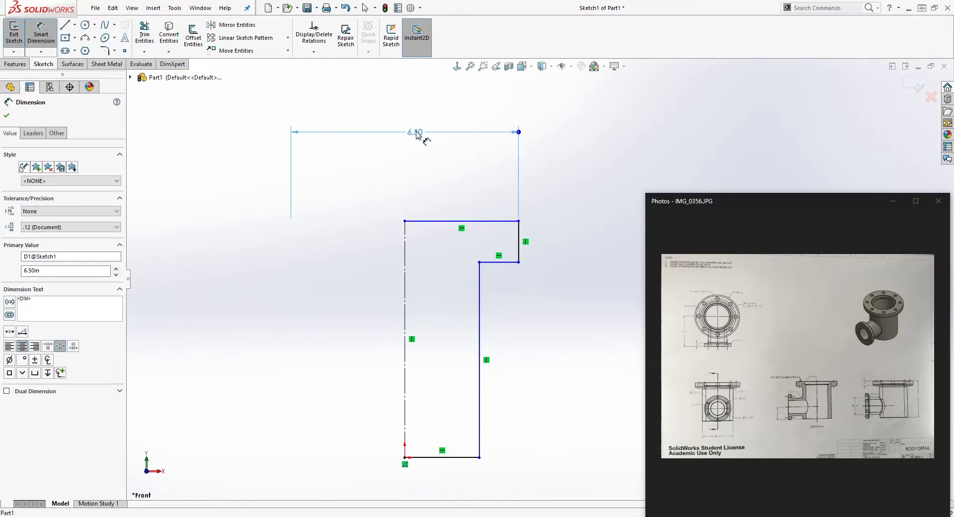
{"action": "left_click", "coordinate": [539, 326]}
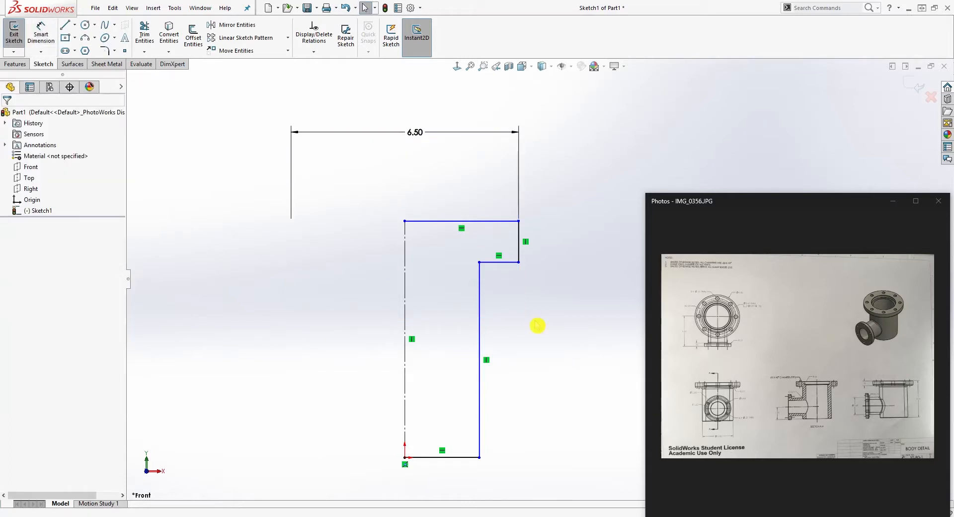
Dimension the flange thickness between its two horizontal edges as 0.75 in
{"action": "left_click", "coordinate": [512, 222]}
{"action": "left_click", "coordinate": [502, 262]}
{"action": "left_click", "coordinate": [560, 248]}
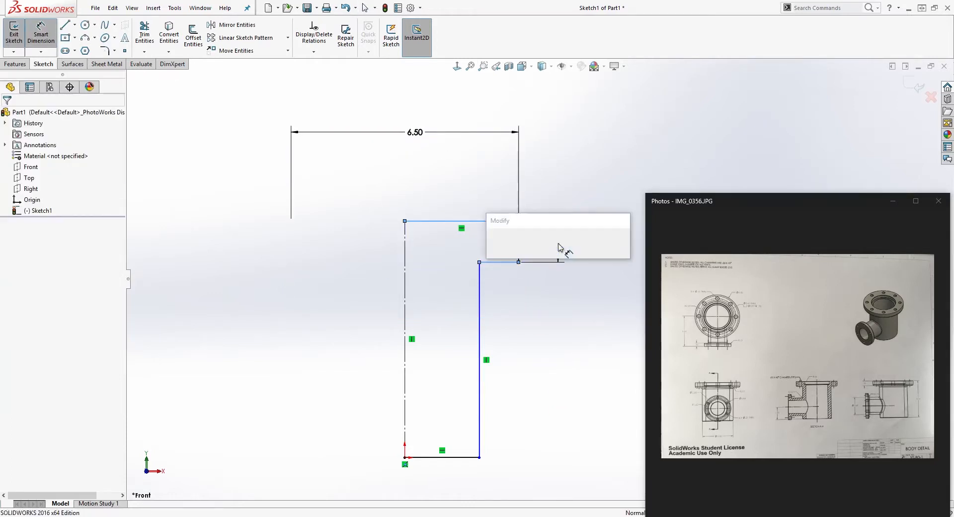
{"action": "left_click", "coordinate": [560, 247]}
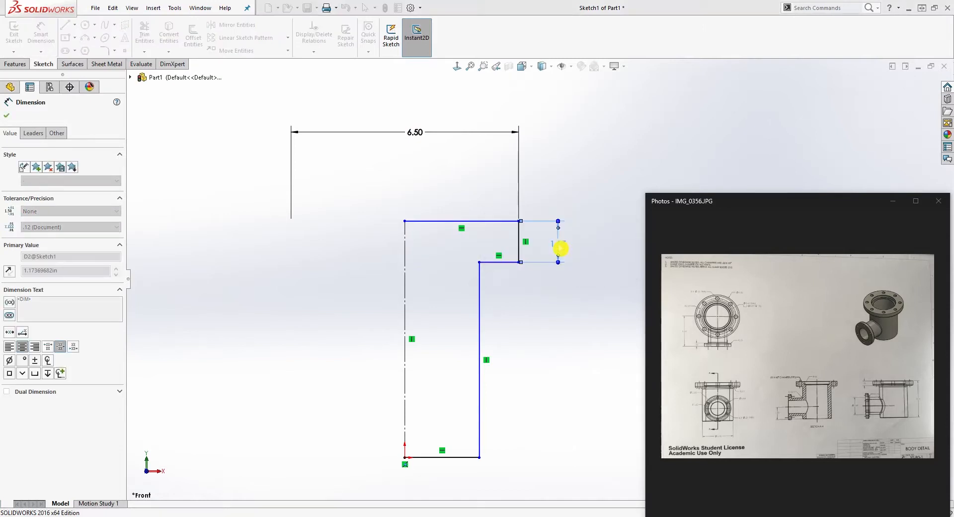
{"action": "left_click", "coordinate": [489, 283]}
{"action": "key", "text": "Return"}
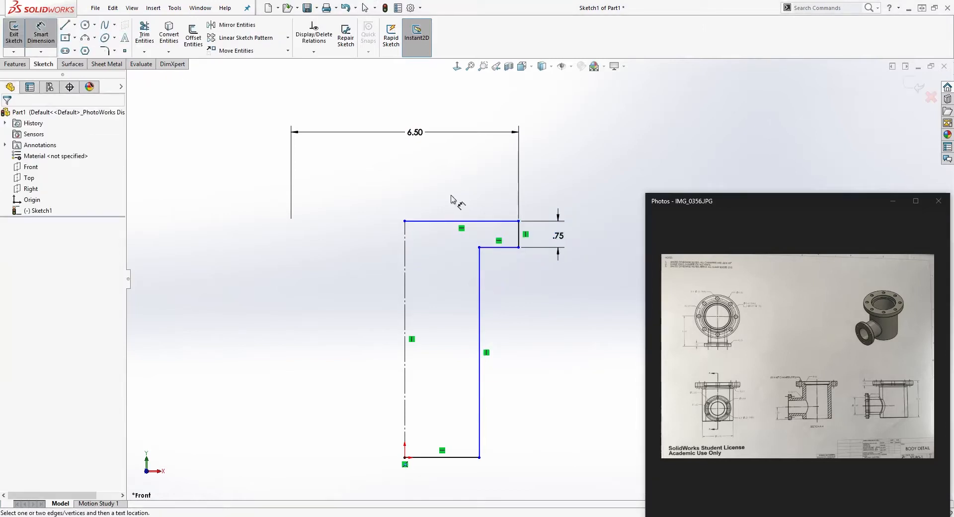
Dimension the profile's overall height from the base line to the flange's top edge as 5.75 in
{"action": "left_click", "coordinate": [481, 222]}
{"action": "left_click", "coordinate": [456, 457]}
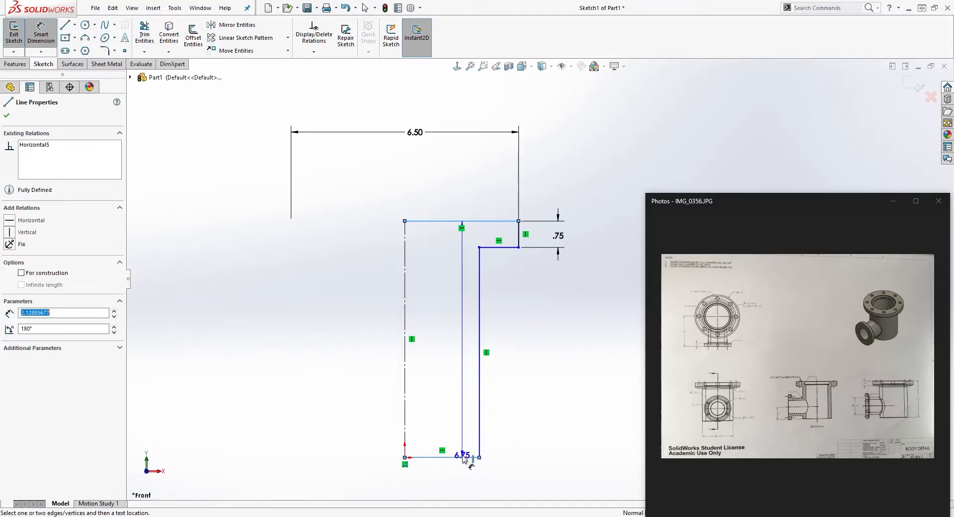
{"action": "left_click", "coordinate": [613, 392]}
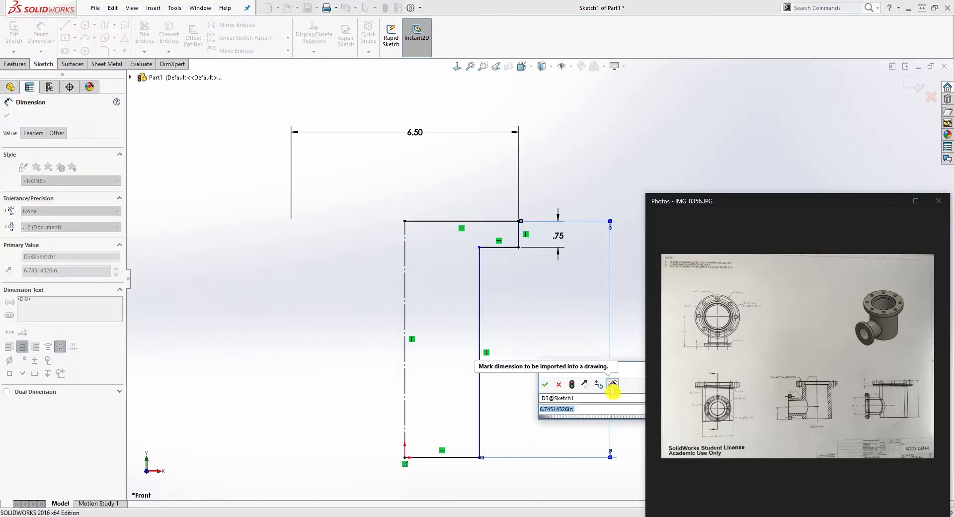
{"action": "type", "text": "5.75"}
{"action": "key", "text": "Return"}
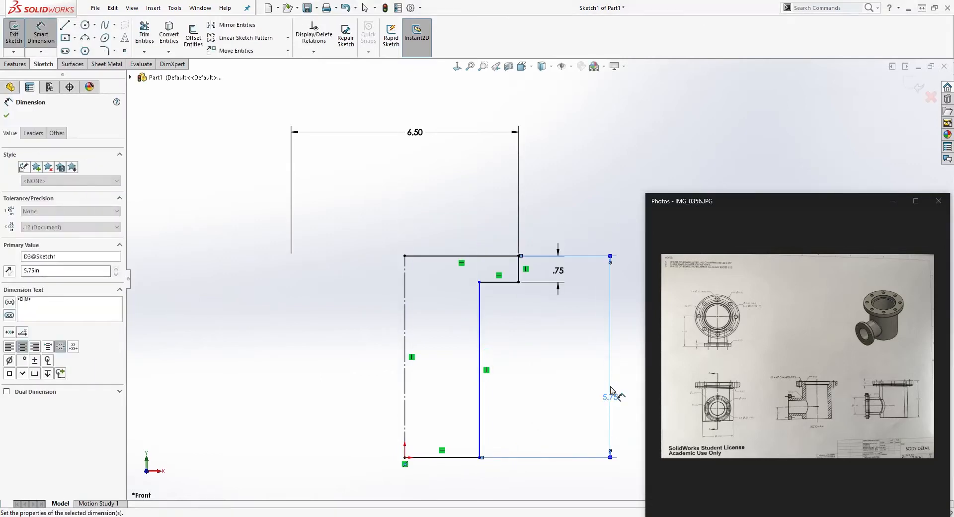
{"action": "key", "text": "Escape"}
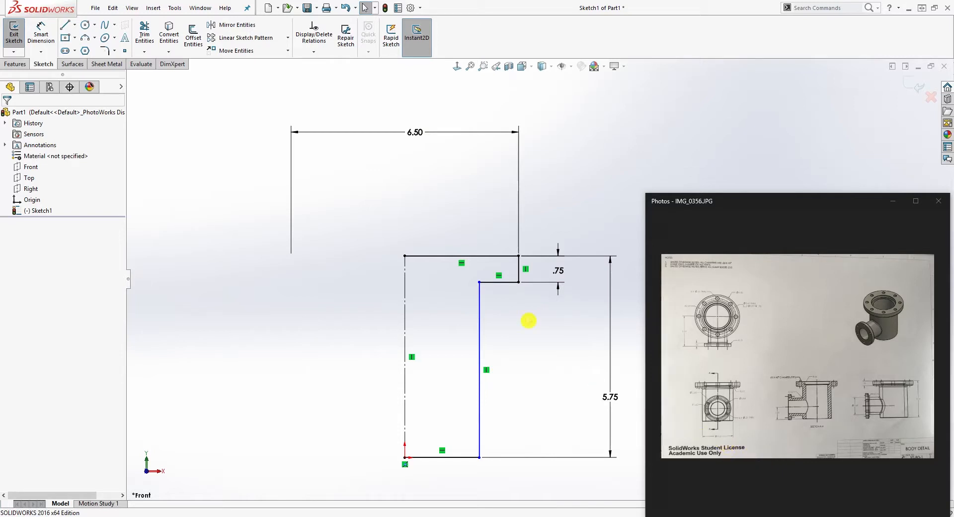
Dimension the cylindrical body's outer edge across the centerline as a 4.50 in diameter
{"action": "key", "text": "d"}
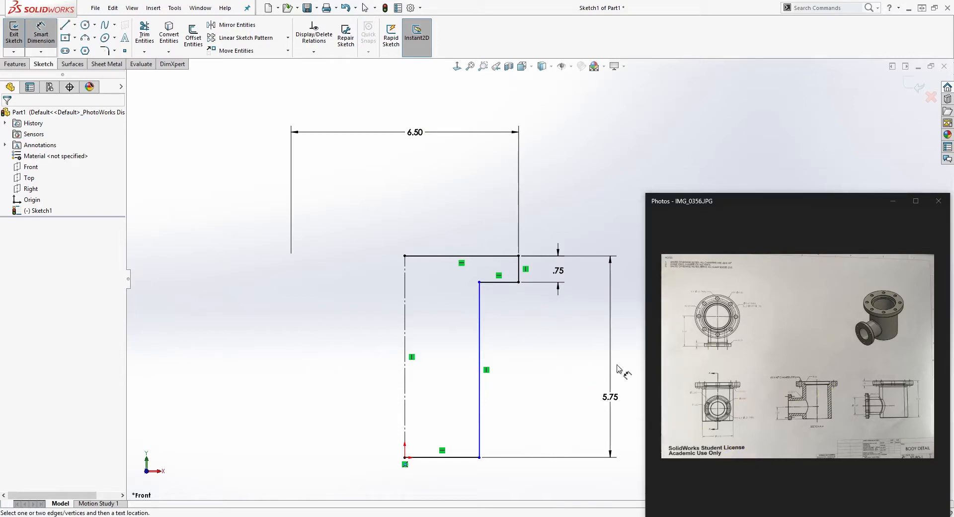
{"action": "left_click", "coordinate": [480, 323]}
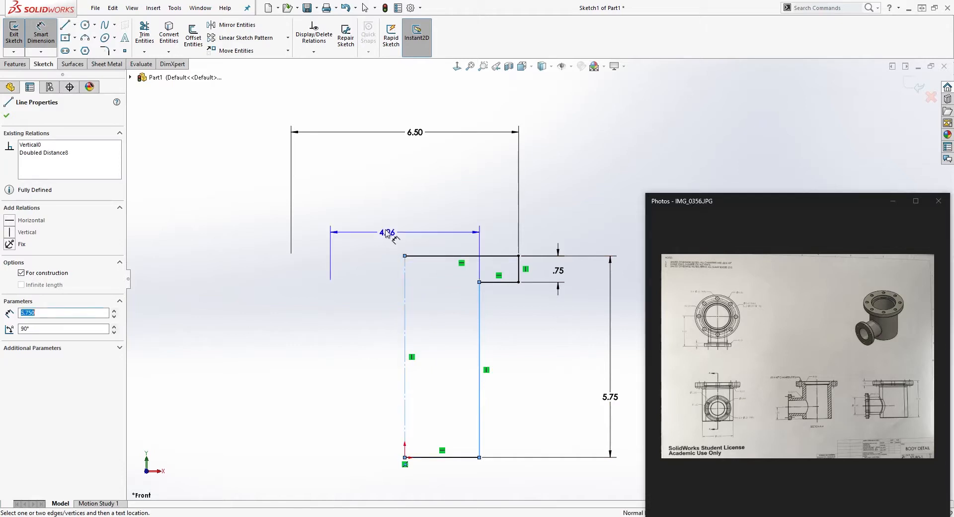
{"action": "left_click", "coordinate": [386, 221]}
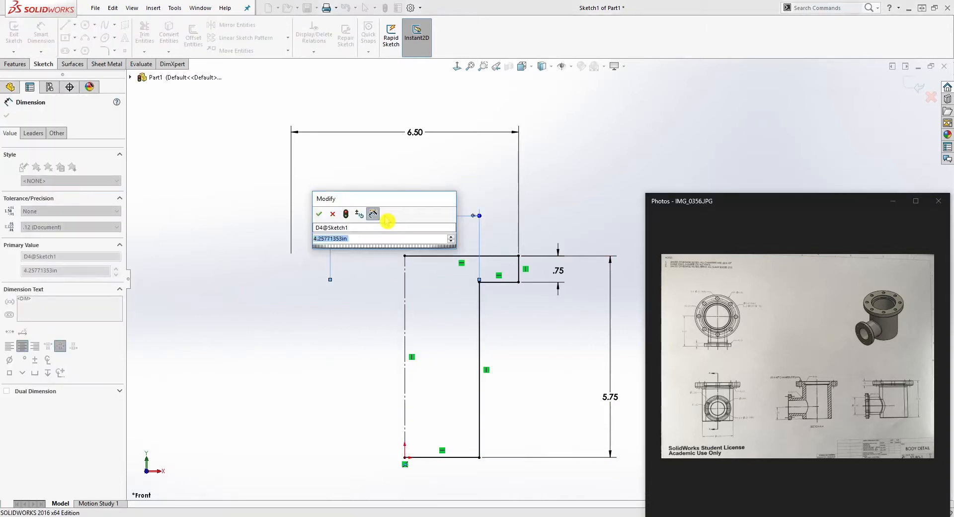
{"action": "type", "text": "4."}
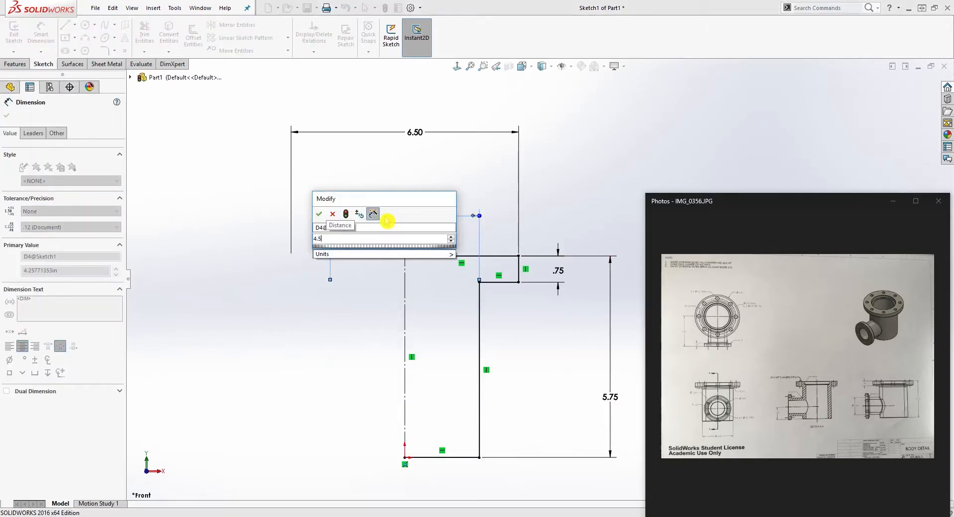
{"action": "type", "text": "50"}
{"action": "key", "text": "Return"}
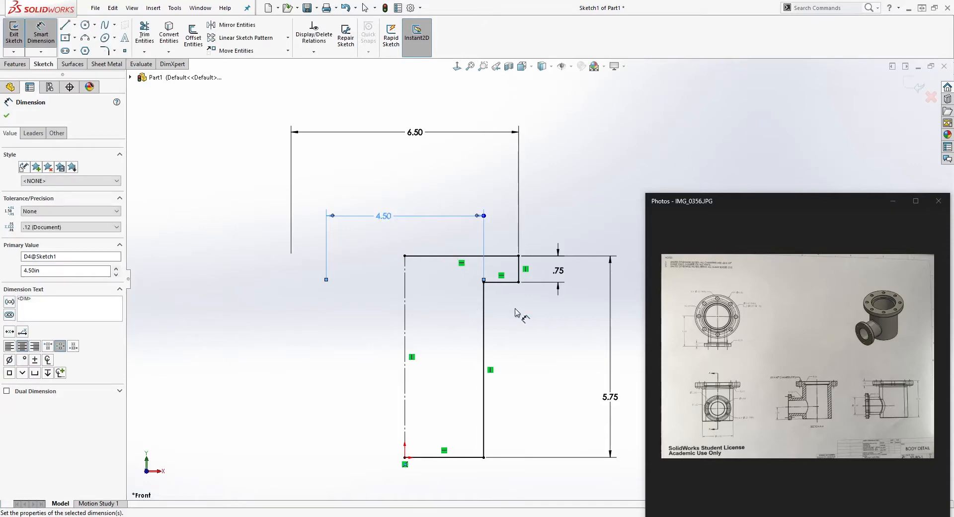
Draw a solid line over the centerline from the profile's top corner to the origin to close the contour
{"action": "key", "text": "l"}
{"action": "left_click", "coordinate": [405, 256]}
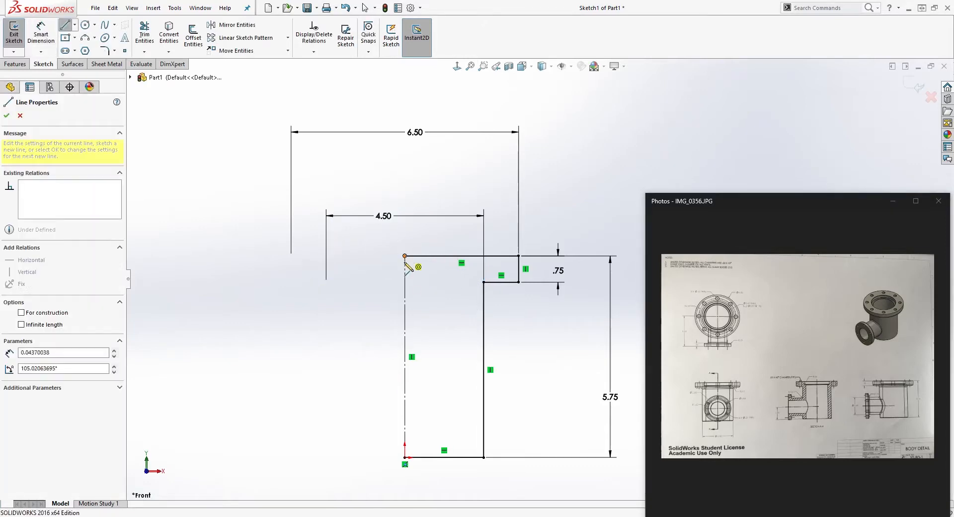
{"action": "left_click", "coordinate": [405, 457]}
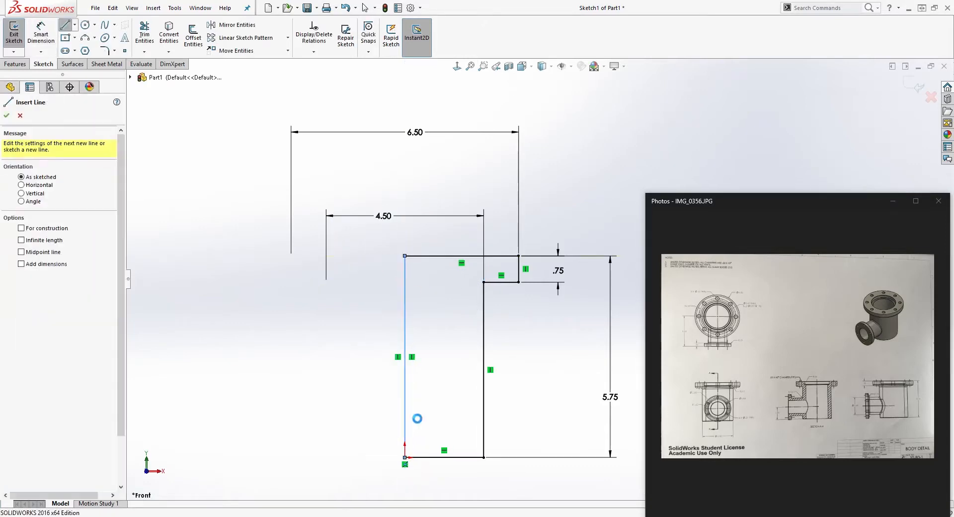
{"action": "key", "text": "Escape"}
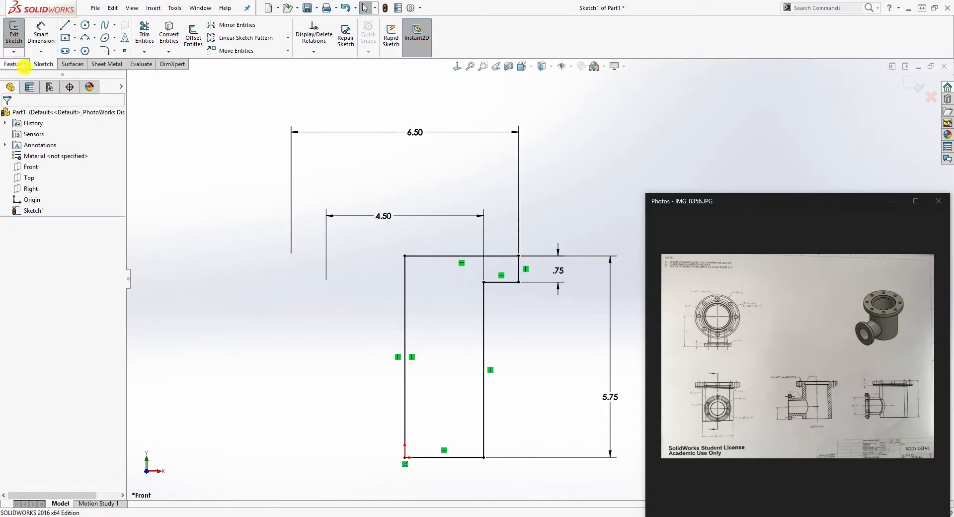
Revolve the closed profile 360 degrees about the vertical centerline as a solid boss
{"action": "left_click", "coordinate": [20, 64]}
{"action": "left_click", "coordinate": [34, 44]}
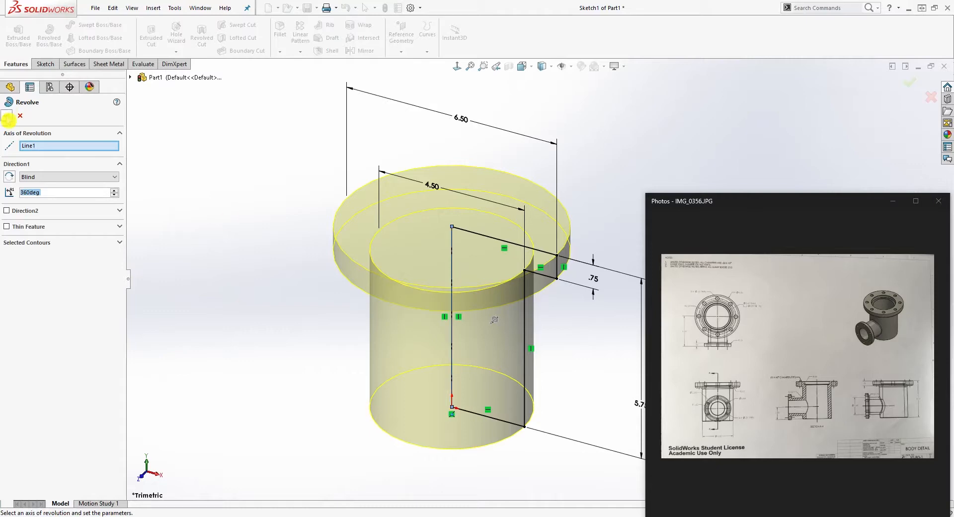
{"action": "left_click", "coordinate": [8, 117]}
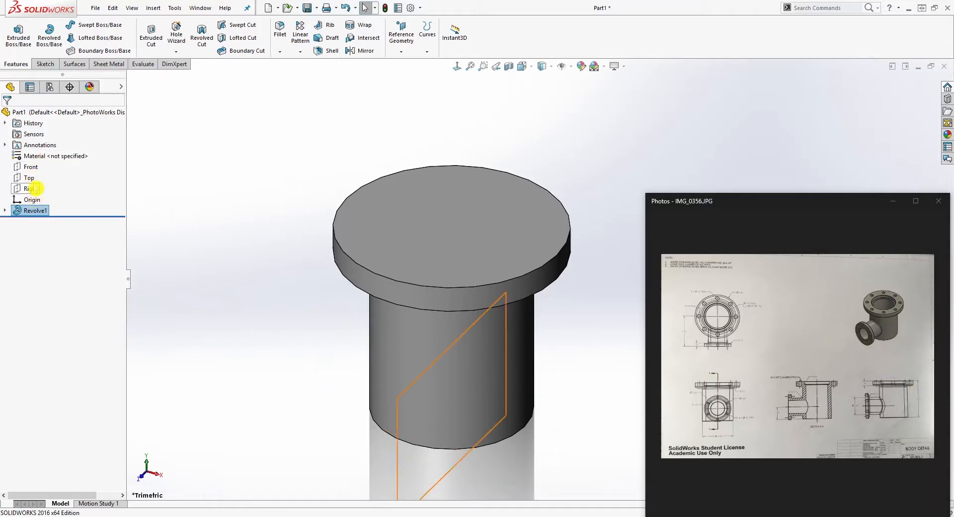
Start a new sketch on the Right plane and orient the view normal to it
{"action": "left_click", "coordinate": [35, 188]}
{"action": "mouse_move", "coordinate": [563, 445]}
{"action": "middle_mouse_down"}
{"action": "mouse_move", "coordinate": [511, 381]}
{"action": "mouse_move", "coordinate": [517, 415]}
{"action": "middle_mouse_up"}
{"action": "left_click", "coordinate": [44, 64]}
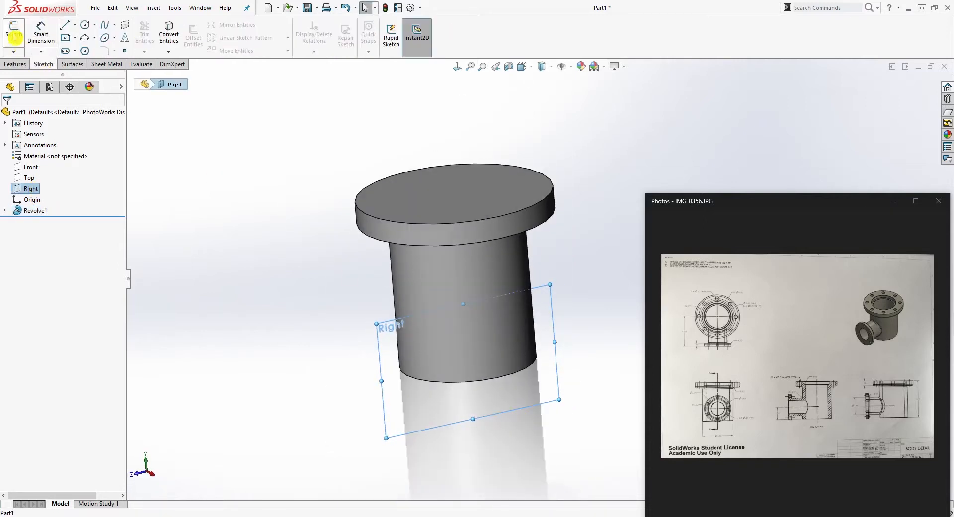
{"action": "left_click", "coordinate": [14, 36]}
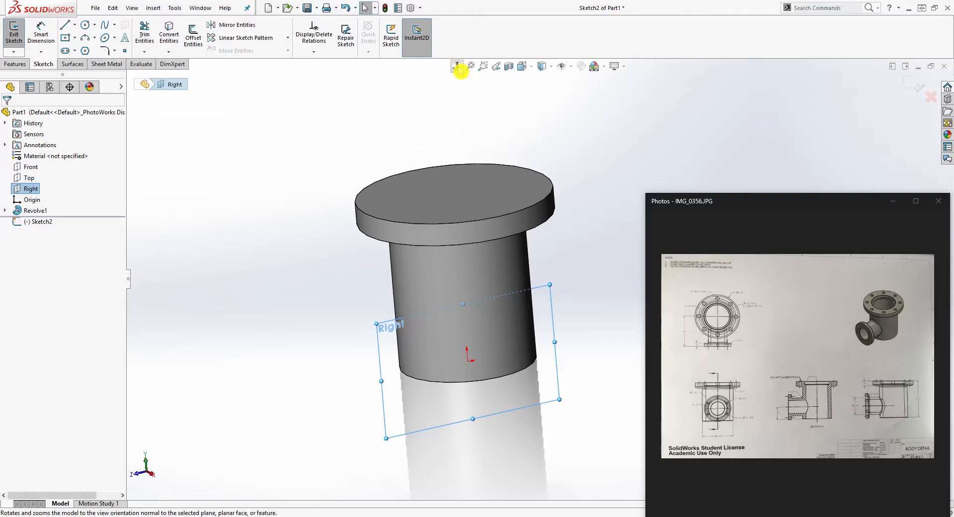
{"action": "left_click", "coordinate": [456, 66]}
{"action": "scroll", "coordinate": [556, 262], "scroll_direction": "up", "scroll_amount": 3}
{"action": "scroll", "coordinate": [618, 326], "scroll_direction": "down", "scroll_amount": 2}
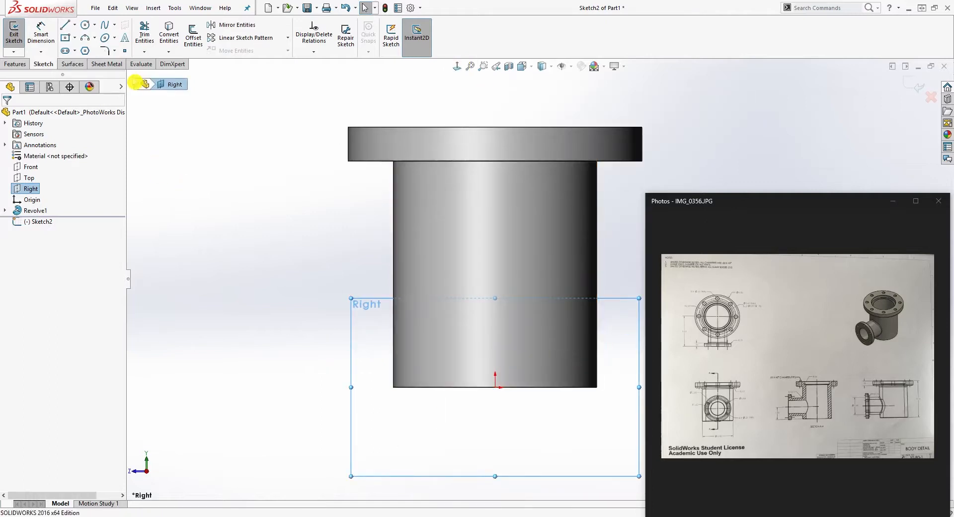
Sketch the branch's stepped flange-and-pipe profile, about 4.16 in long, across the body's outer wall, with its flange edge still open
{"action": "left_click", "coordinate": [66, 27]}
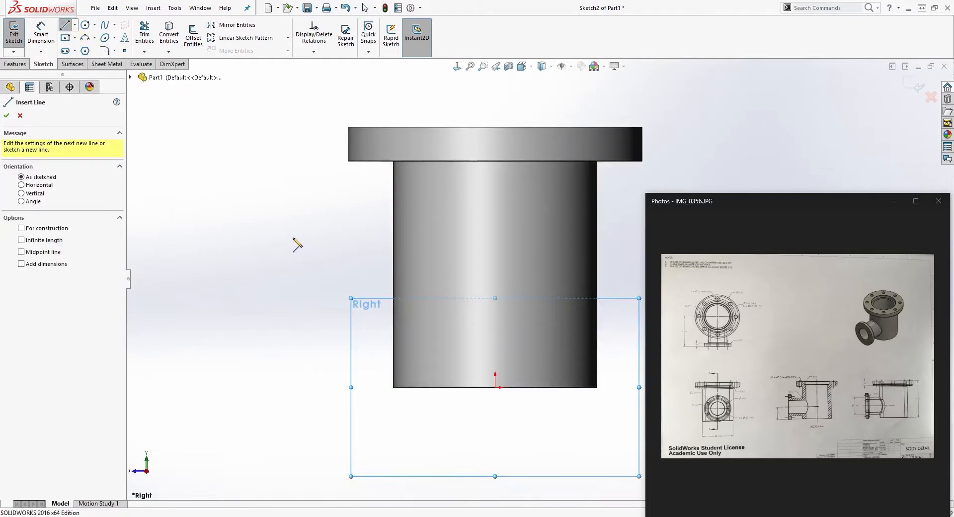
{"action": "left_click", "coordinate": [292, 234]}
{"action": "left_click", "coordinate": [292, 307]}
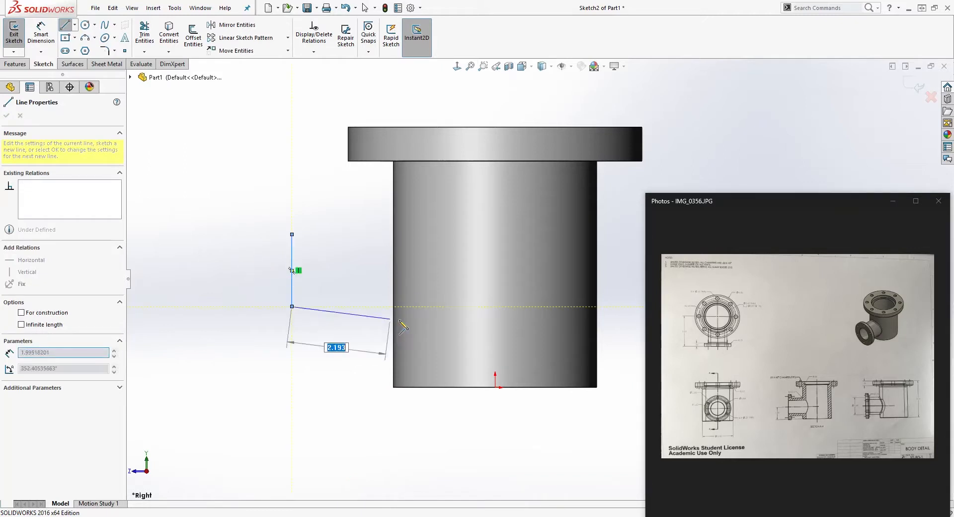
{"action": "left_click", "coordinate": [481, 306]}
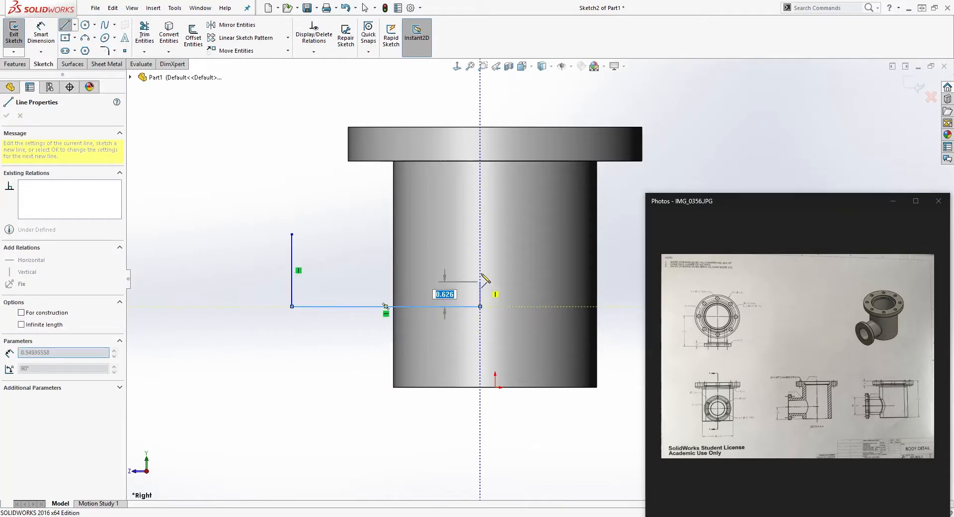
{"action": "left_click", "coordinate": [480, 243]}
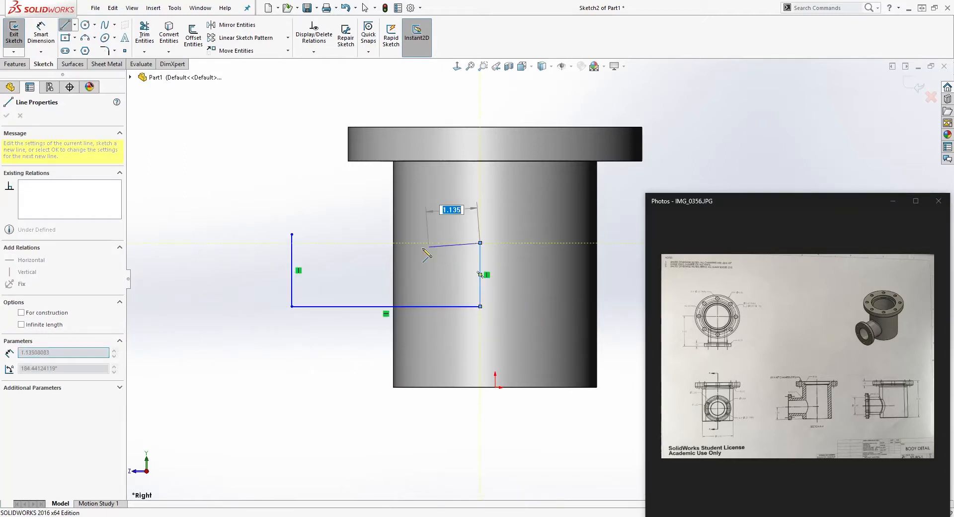
{"action": "left_click", "coordinate": [326, 243]}
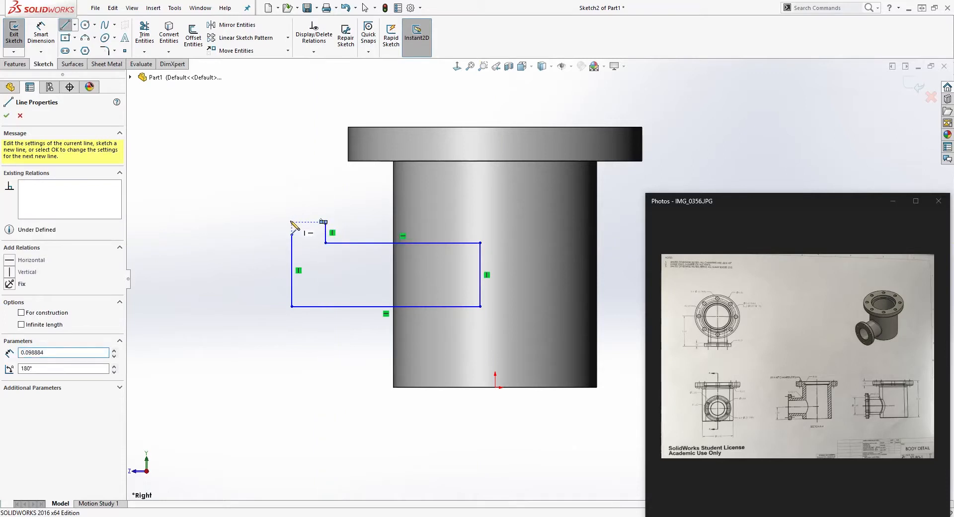
{"action": "key", "text": "Escape"}
Merge the two open endpoints at the flange's outer corner to close the branch profile
{"action": "left_click", "coordinate": [292, 335]}
{"action": "left_click_drag", "start_coordinate": [324, 221], "coordinate": [281, 228]}
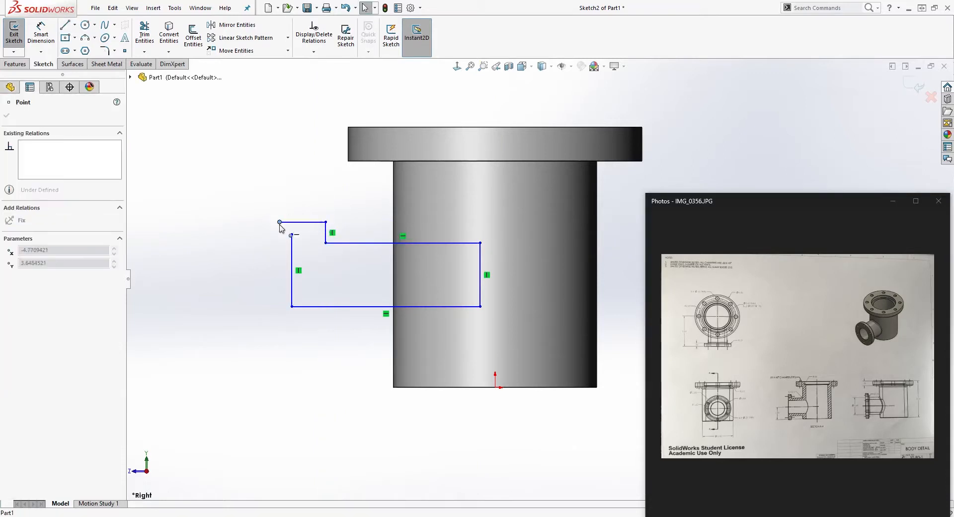
{"action": "left_click", "coordinate": [290, 234]}
{"action": "left_click", "coordinate": [286, 231], "text": "ctrl"}
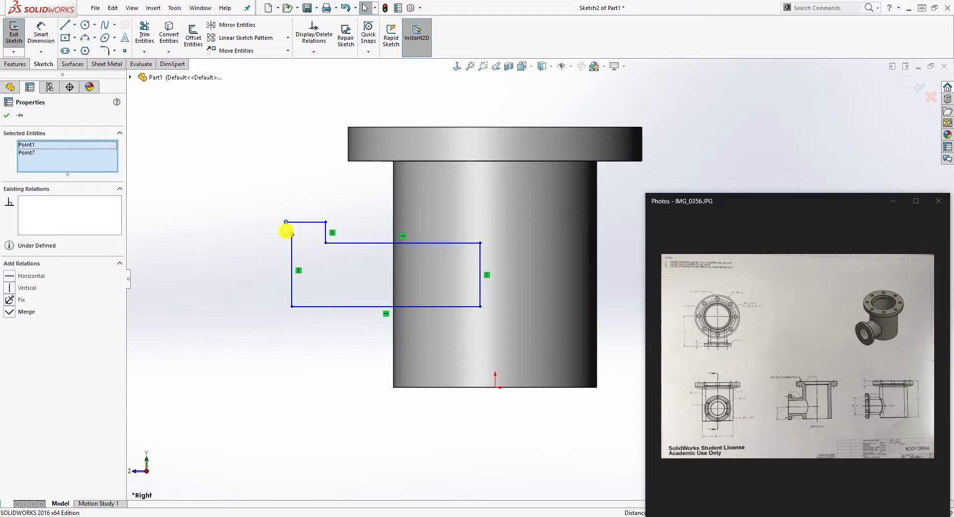
{"action": "left_click", "coordinate": [291, 229]}
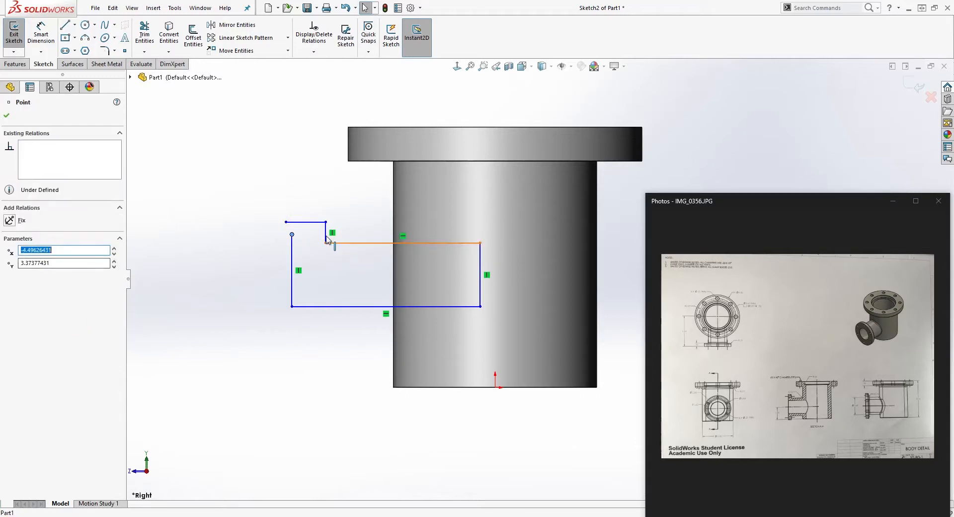
{"action": "left_click", "coordinate": [287, 222], "text": "ctrl"}
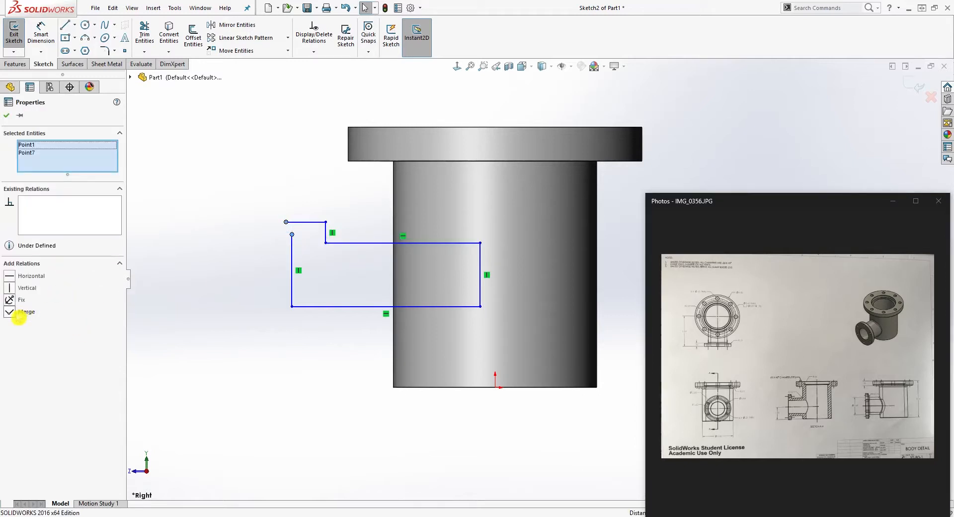
{"action": "left_click", "coordinate": [19, 312]}
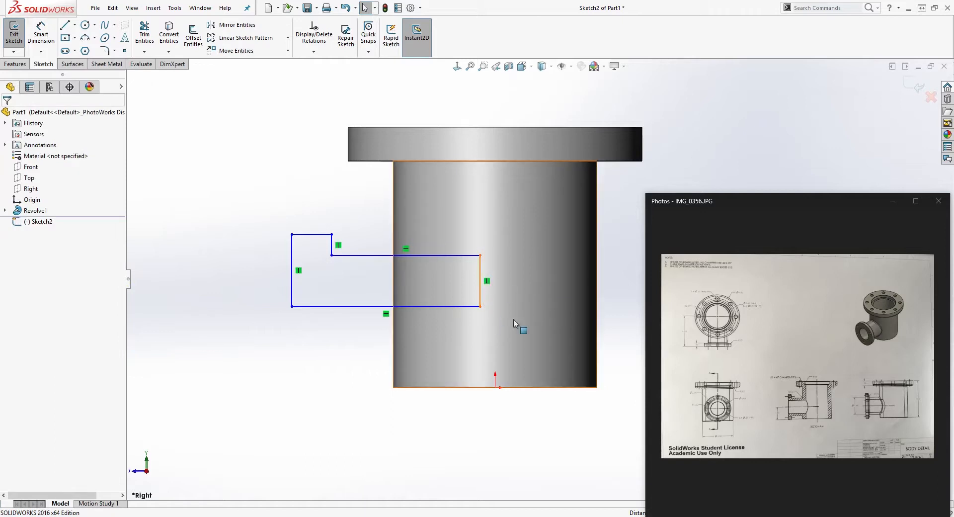
Align the profile's lower inner corner vertically with the origin and convert the profile's bottom line to construction geometry
{"action": "left_click", "coordinate": [480, 306]}
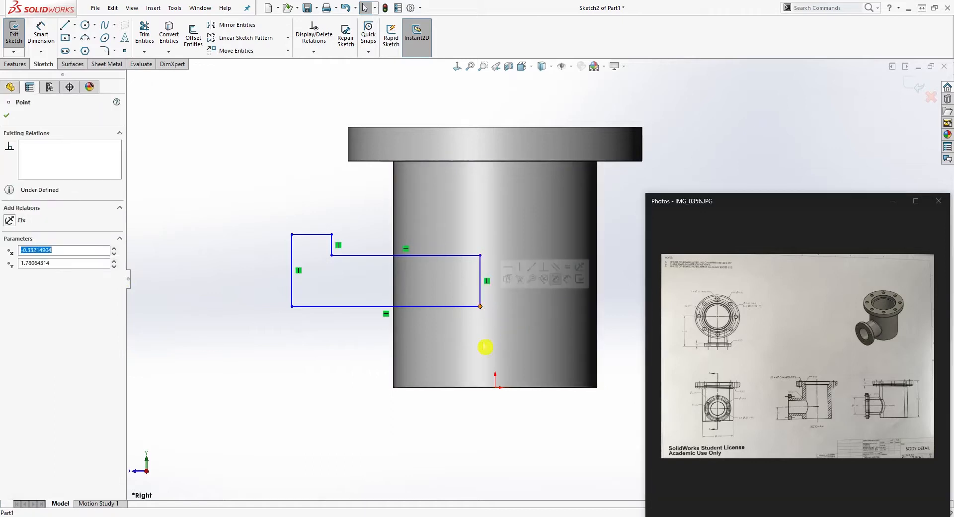
{"action": "left_click", "coordinate": [496, 387], "text": "ctrl"}
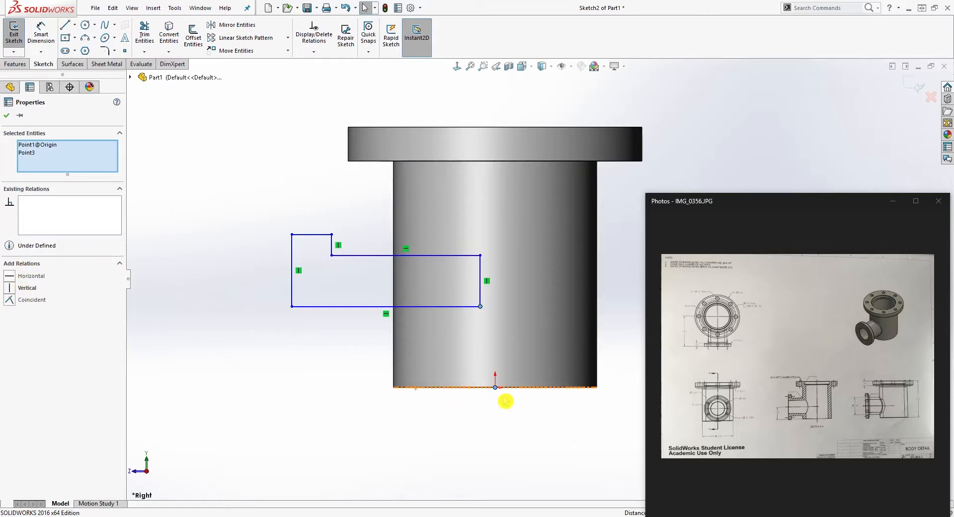
{"action": "left_click", "coordinate": [15, 289]}
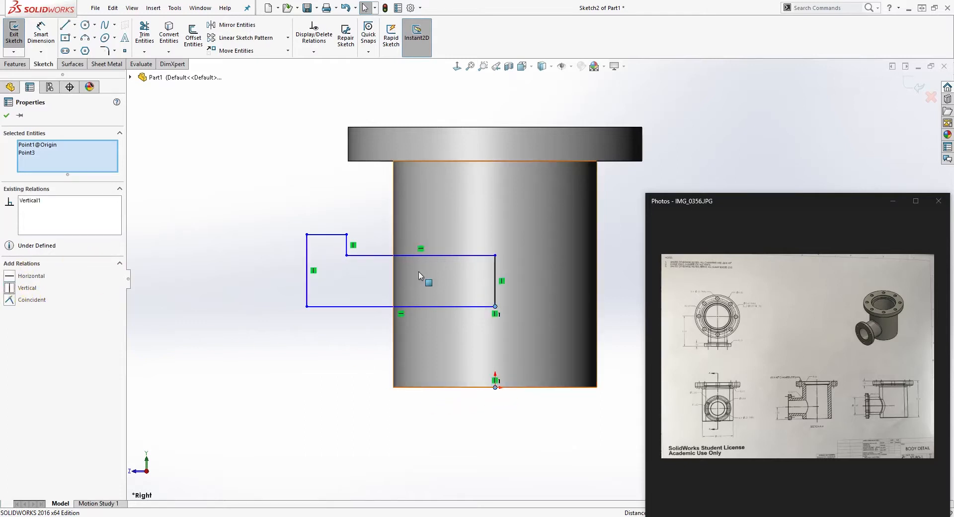
{"action": "key", "text": "Escape"}
{"action": "left_click", "coordinate": [376, 307]}
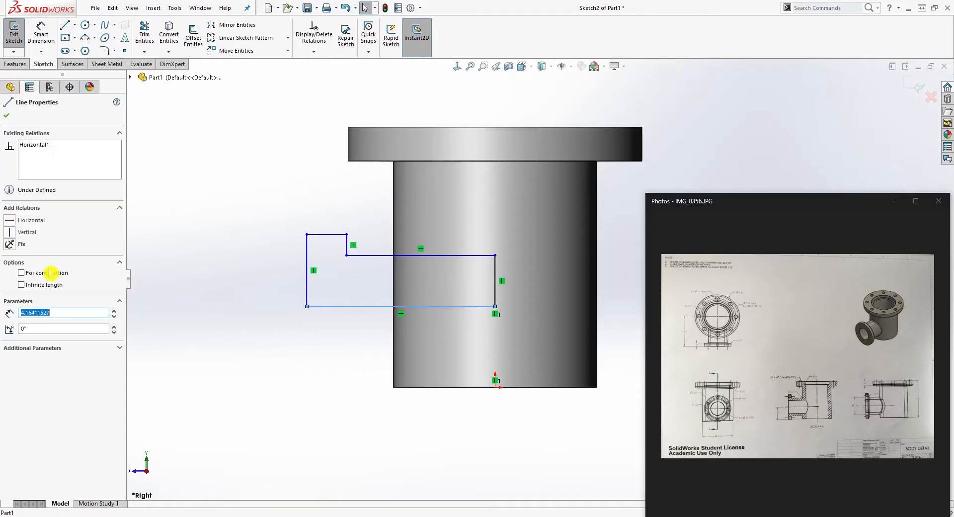
{"action": "left_click", "coordinate": [256, 283]}
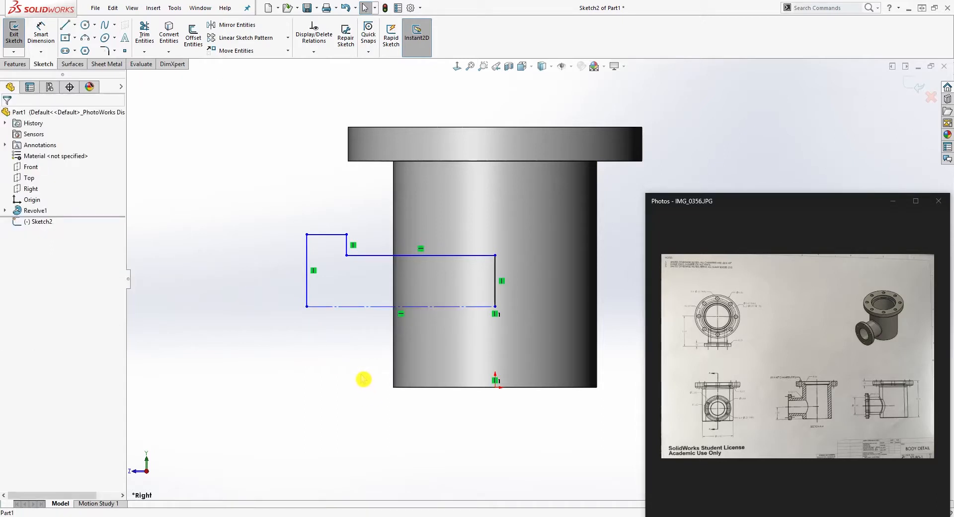
Dimension the branch centerline's height above the body's bottom edge as 1.86 in
{"action": "key", "text": "d"}
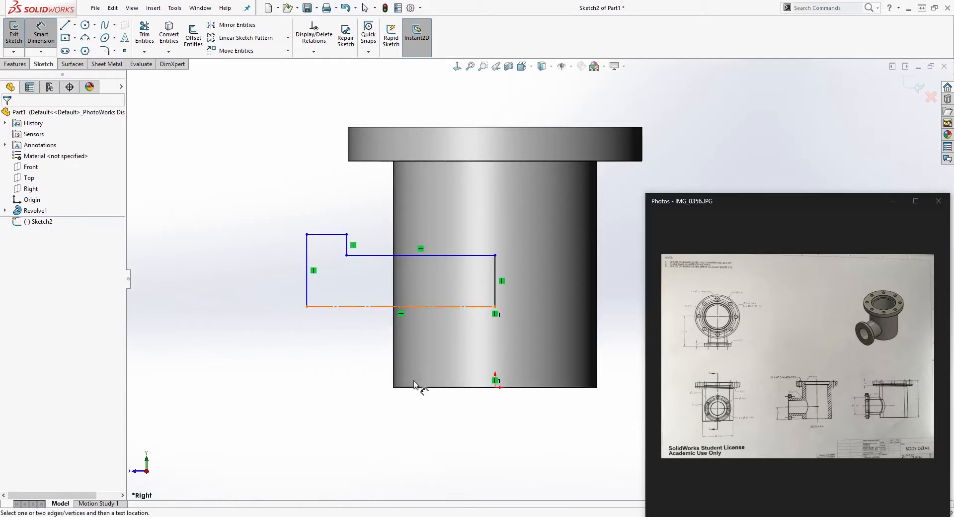
{"action": "left_click", "coordinate": [411, 387]}
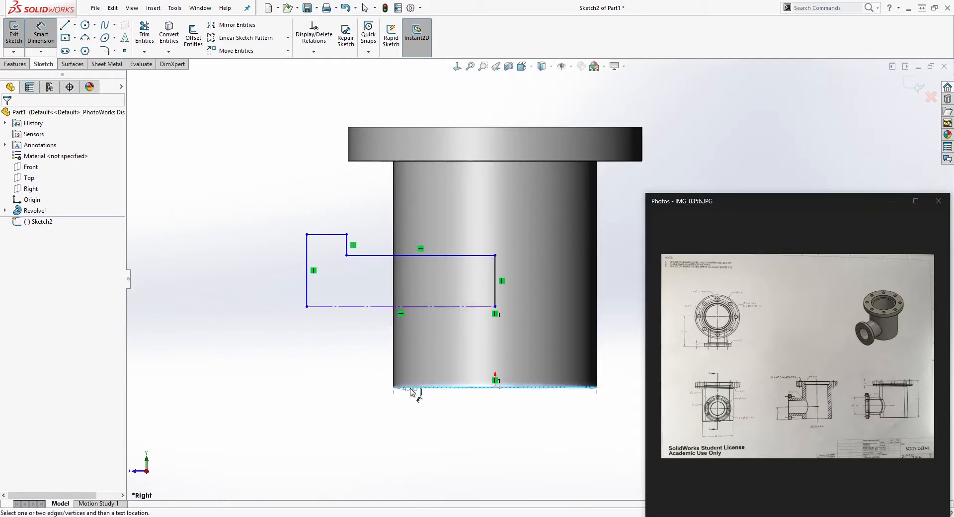
{"action": "left_click", "coordinate": [307, 306]}
{"action": "left_click", "coordinate": [221, 333]}
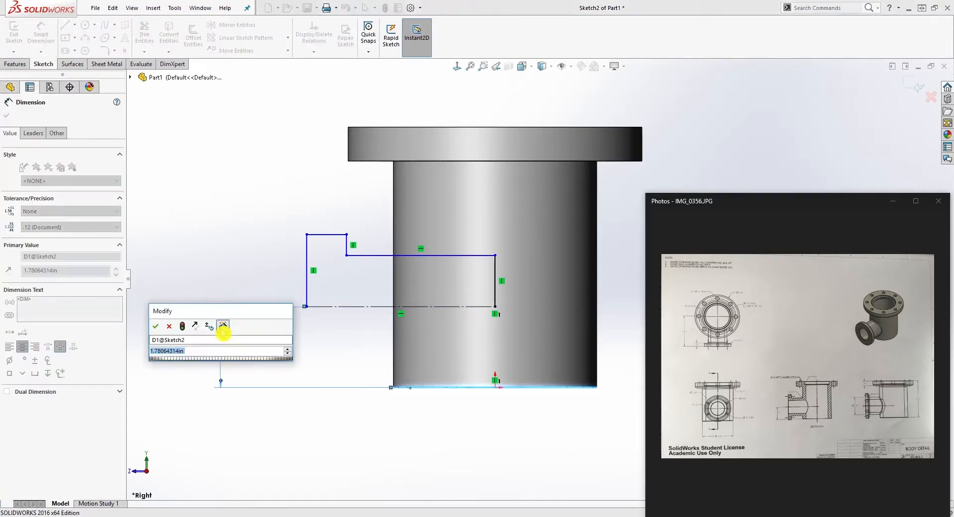
{"action": "type", "text": "1.86"}
{"action": "key", "text": "Return"}
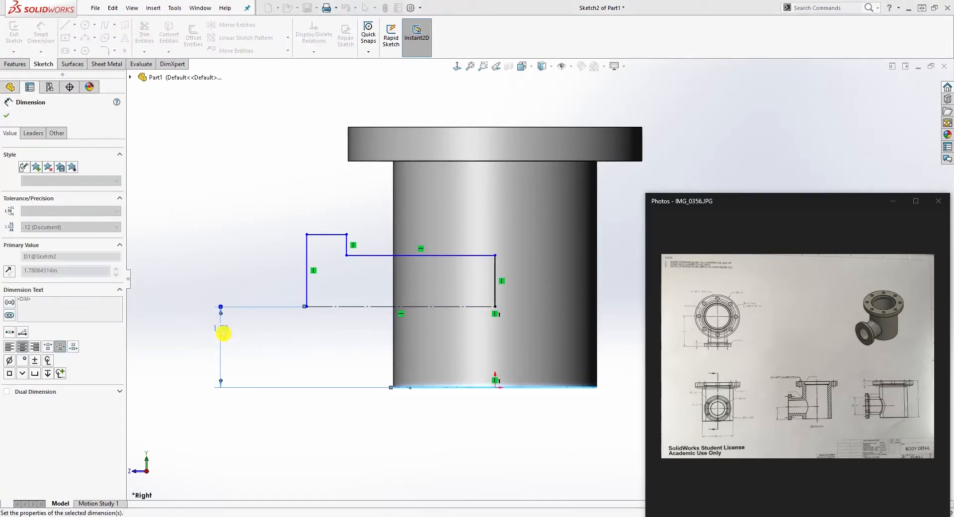
{"action": "key", "text": "Escape"}
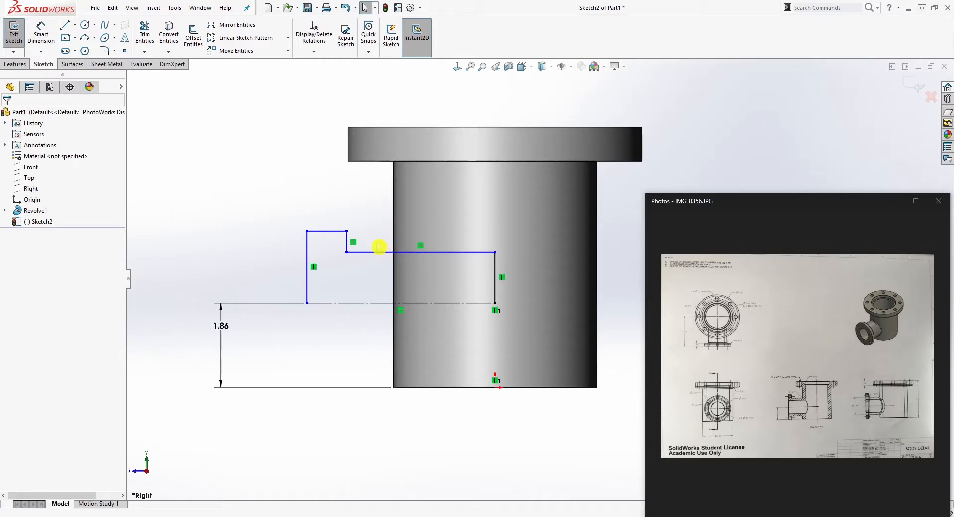
Dimension the distance from the profile's inner vertical line to the flange's outer face as 4.50 in
{"action": "right_click_drag", "start_coordinate": [284, 300], "coordinate": [234, 166]}
{"action": "left_click", "coordinate": [496, 266]}
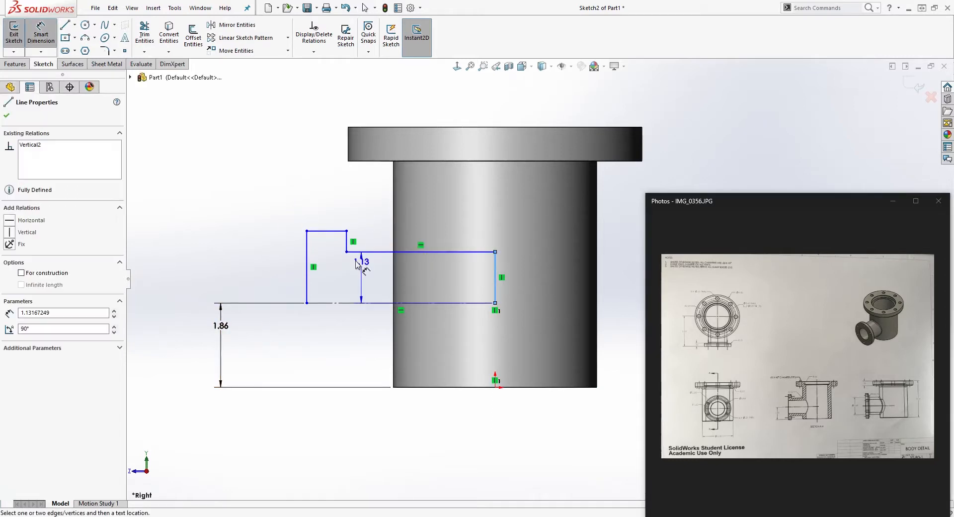
{"action": "left_click", "coordinate": [307, 258]}
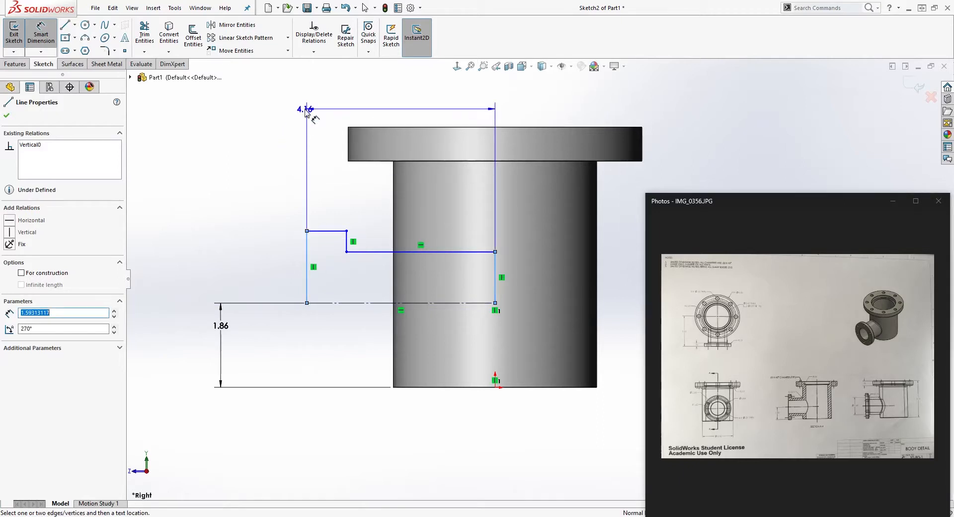
{"action": "left_click", "coordinate": [322, 116]}
{"action": "type", "text": "4.5"}
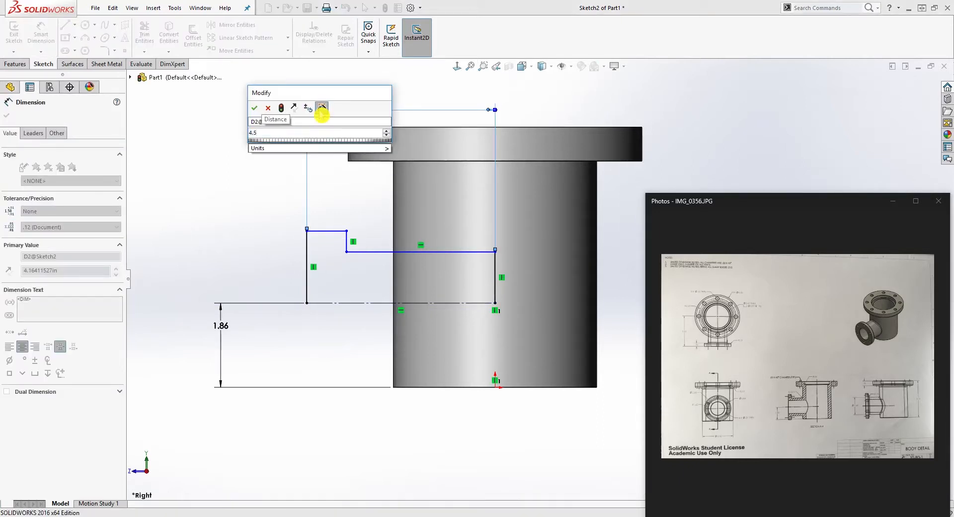
{"action": "key", "text": "Return"}
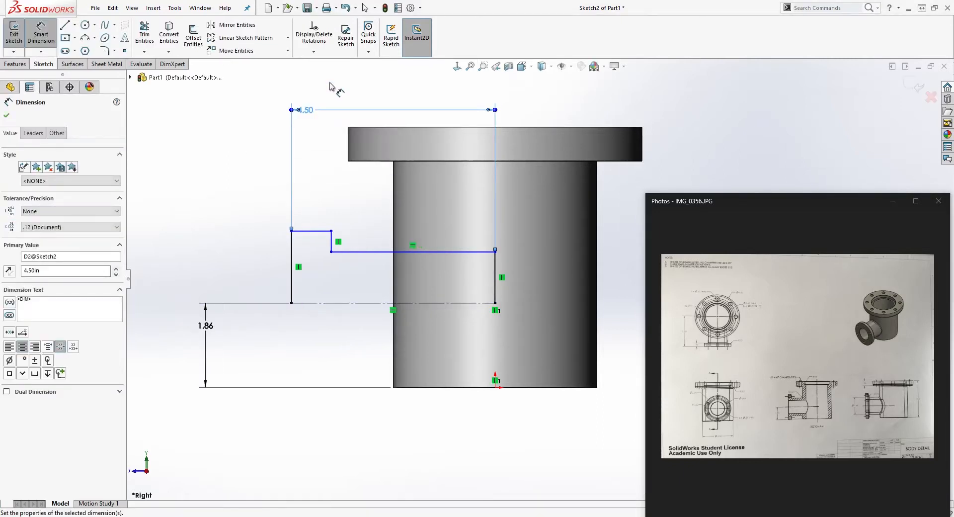
Dimension the branch flange's thickness as 0.50 in
{"action": "left_click", "coordinate": [318, 231]}
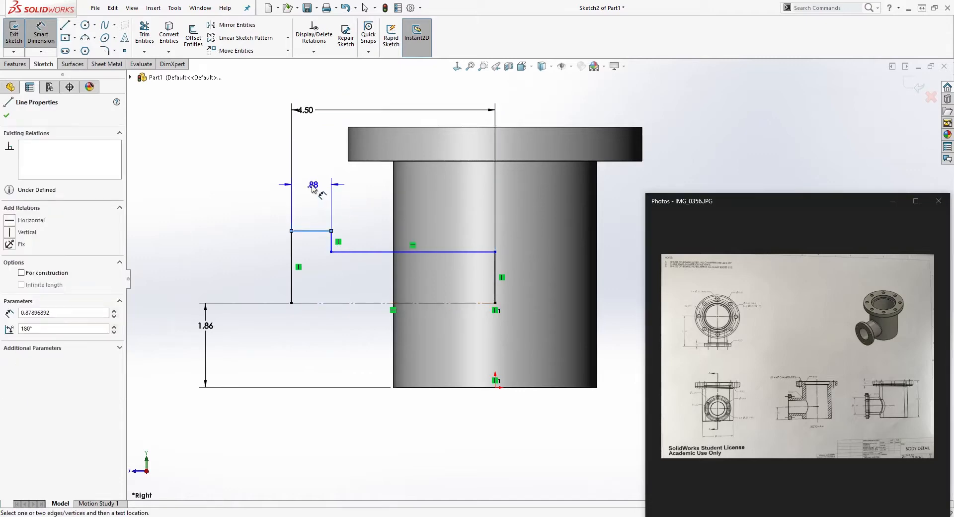
{"action": "left_click", "coordinate": [312, 192]}
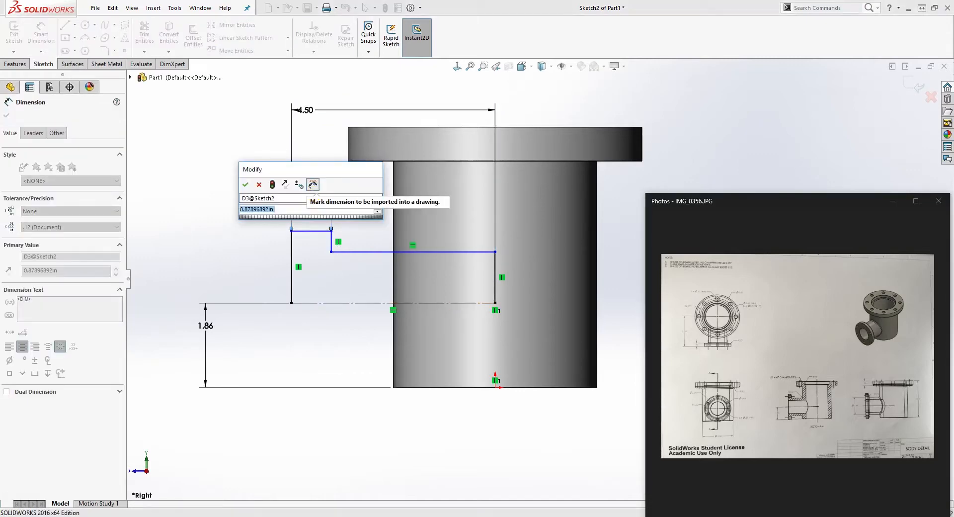
{"action": "type", "text": ".5"}
{"action": "key", "text": "Return"}
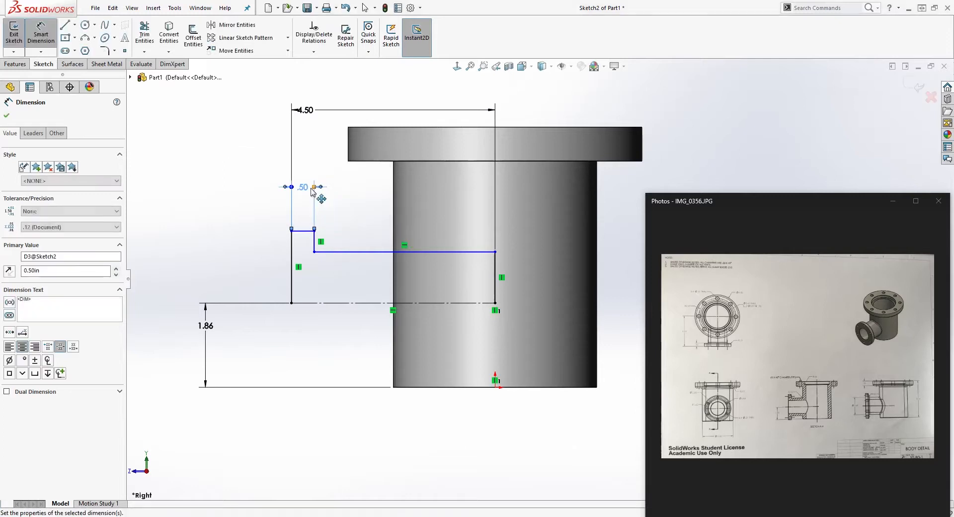
Dimension the branch flange's outer edge across the centerline as a 3.88 in diameter
{"action": "left_click", "coordinate": [301, 230]}
{"action": "left_click", "coordinate": [320, 303]}
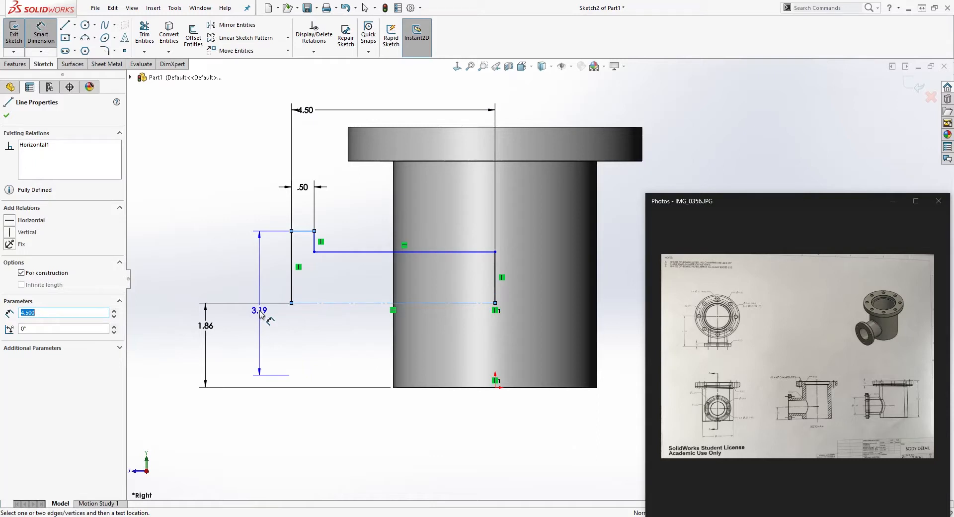
{"action": "left_click", "coordinate": [260, 315]}
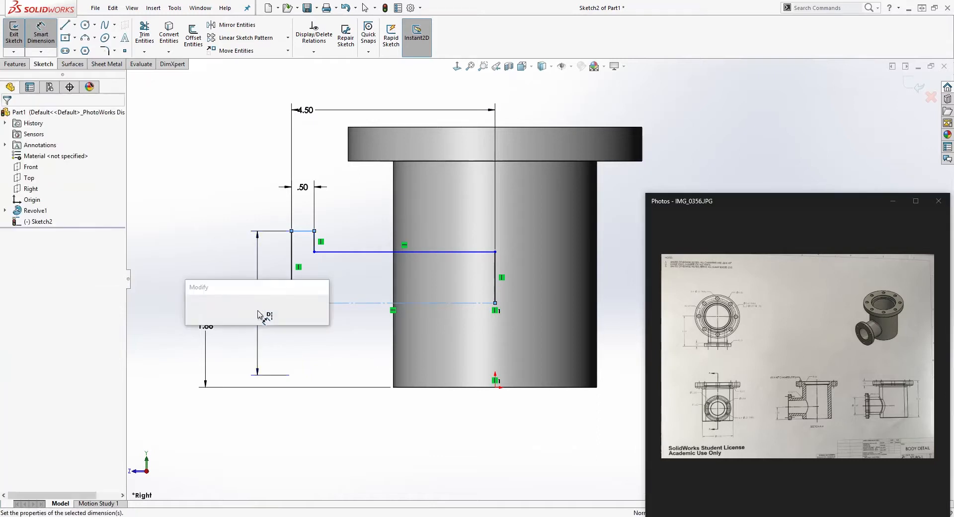
{"action": "type", "text": "3.88"}
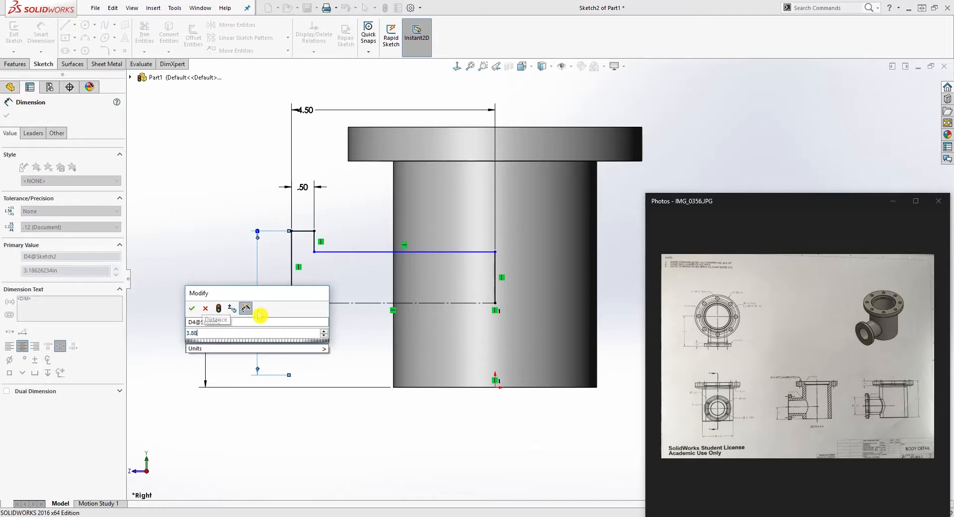
{"action": "key", "text": "Return"}
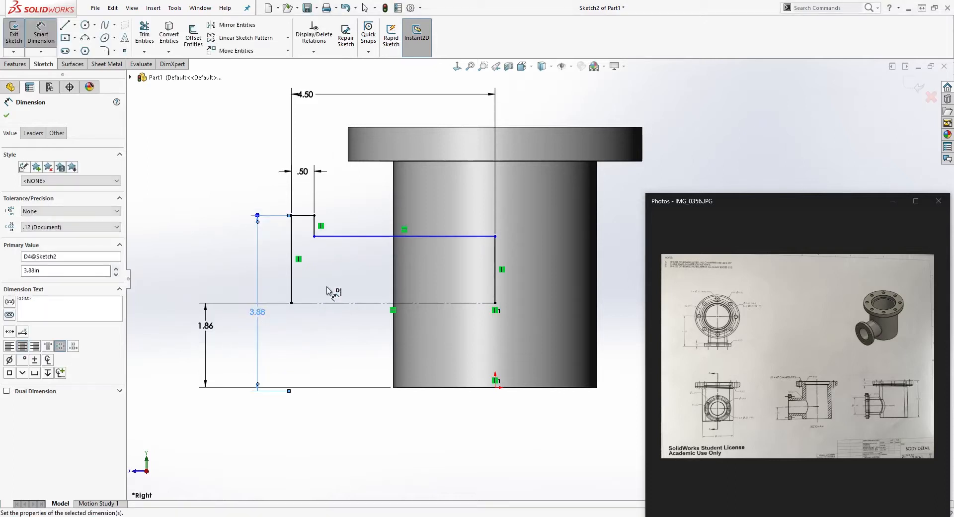
{"action": "key", "text": "Escape"}
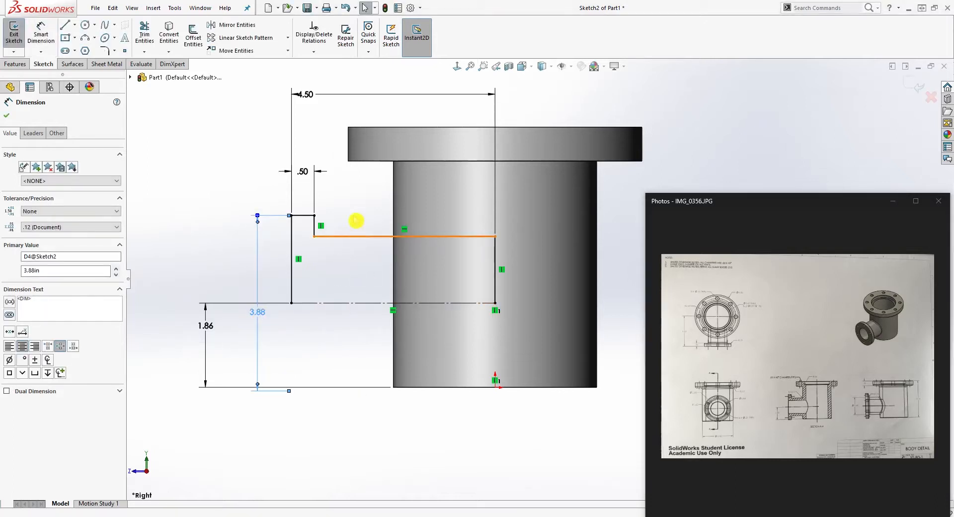
Dimension the branch pipe's outer edge across the centerline as a 2.69 in diameter
{"action": "key", "text": "d"}
{"action": "left_click", "coordinate": [343, 237]}
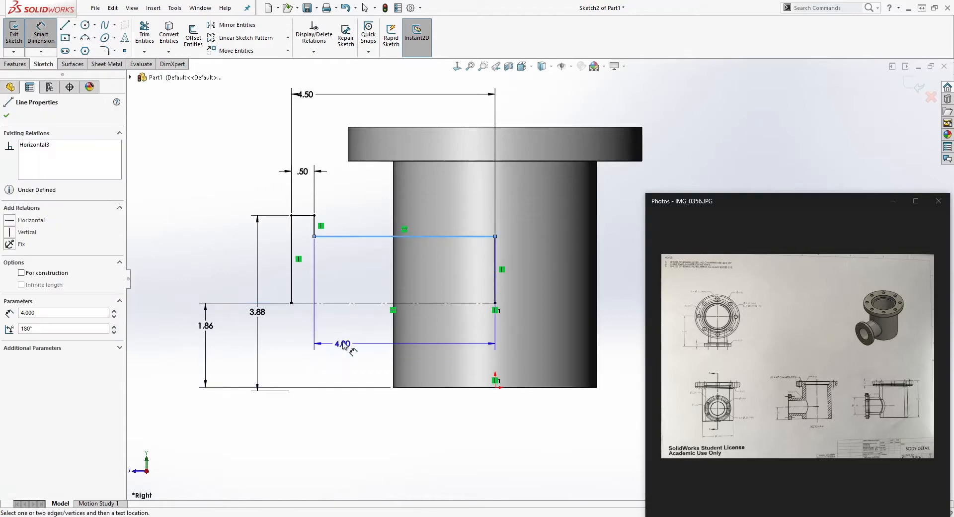
{"action": "left_click", "coordinate": [350, 303]}
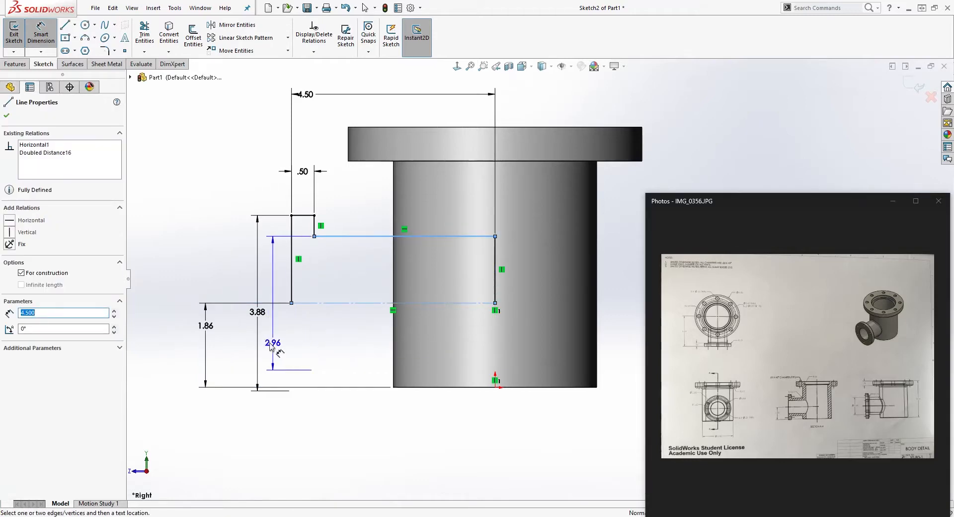
{"action": "left_click", "coordinate": [273, 346]}
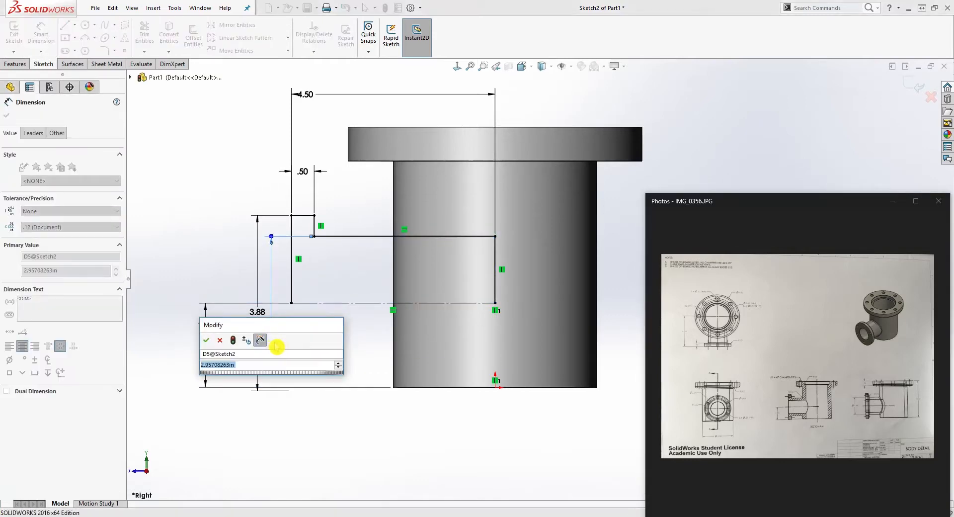
{"action": "type", "text": "2.69"}
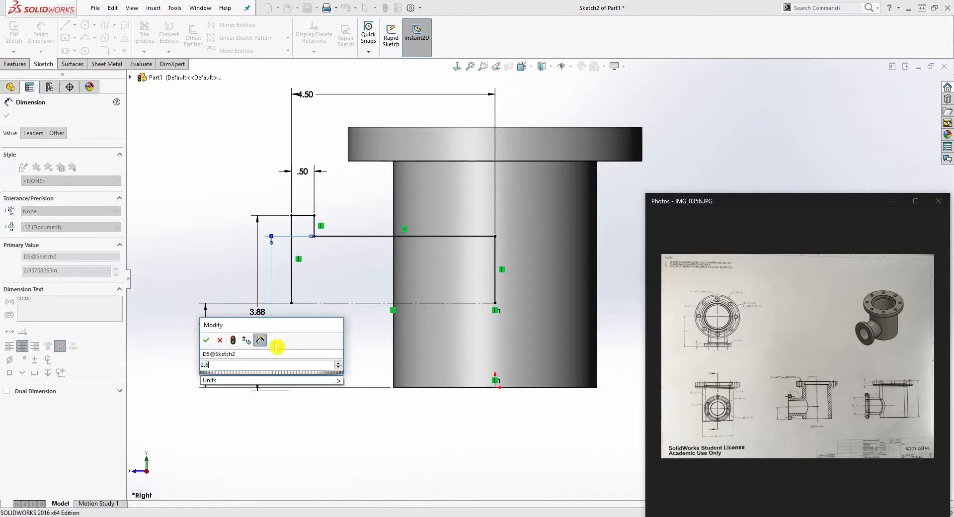
{"action": "key", "text": "Return"}
Move the 1.86 dimension in between the branch flange and the body, and the 3.88 dimension farther out from the profile
{"action": "scroll", "coordinate": [206, 327], "scroll_direction": "down", "scroll_amount": 2}
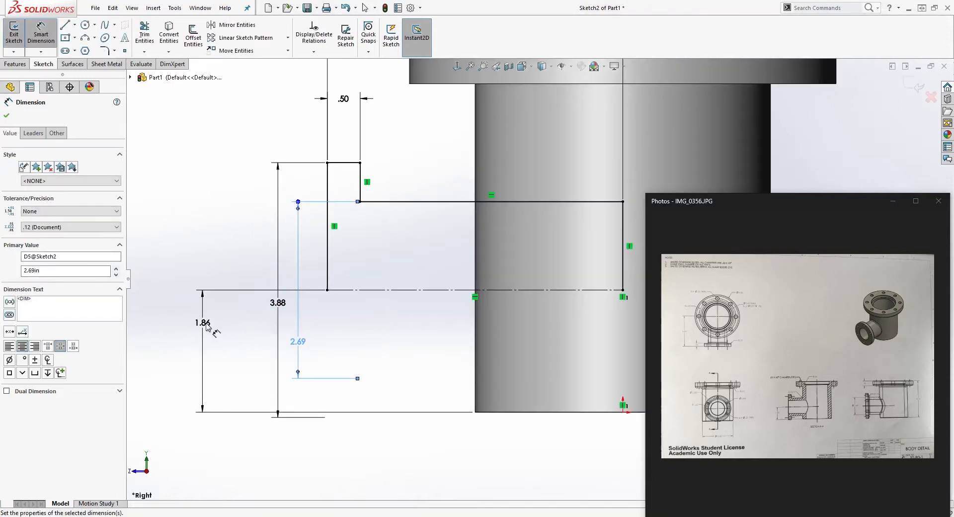
{"action": "left_click_drag", "start_coordinate": [202, 326], "coordinate": [416, 354]}
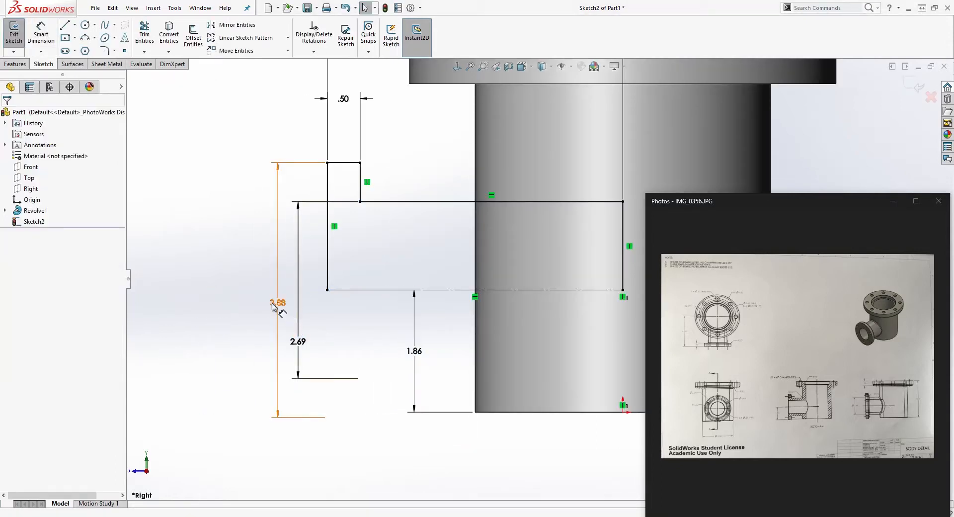
{"action": "left_click_drag", "start_coordinate": [278, 302], "coordinate": [236, 313]}
{"action": "left_click", "coordinate": [298, 342]}
{"action": "scroll", "coordinate": [608, 288], "scroll_direction": "up", "scroll_amount": 3}
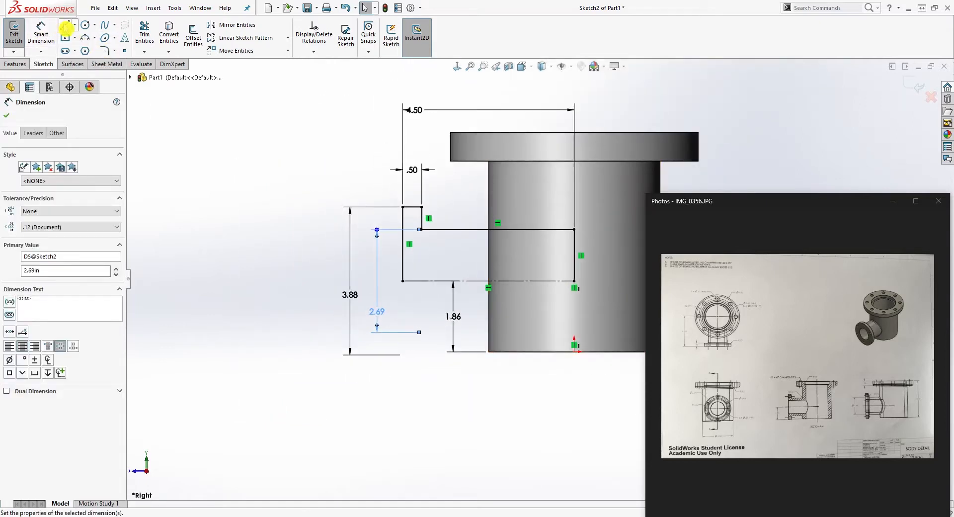
Close the branch profile with a solid line along the centerline, from the flange's outer face to the inner vertical line
{"action": "left_click", "coordinate": [66, 26]}
{"action": "left_click", "coordinate": [402, 281]}
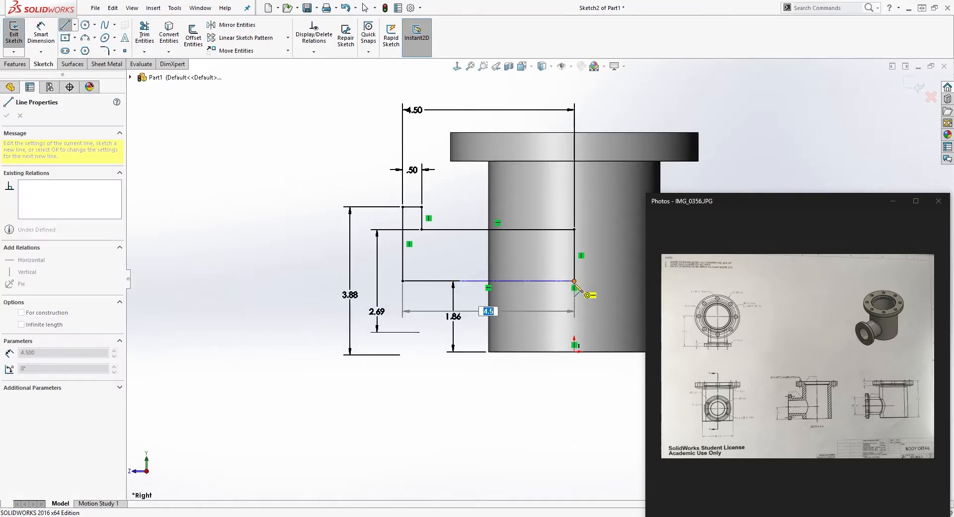
{"action": "left_click", "coordinate": [574, 280]}
{"action": "key", "text": "Escape"}
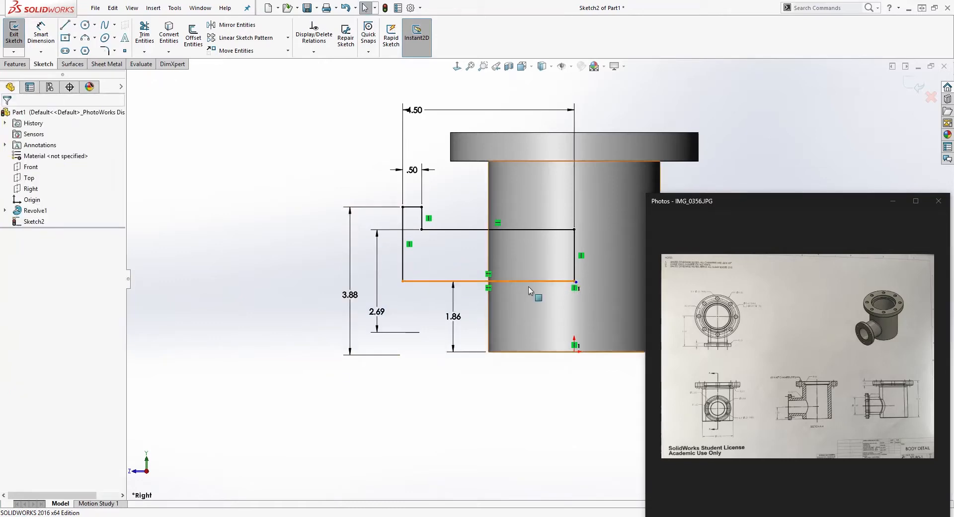
Delete the tiny stray line at the profile's corner where the centerline meets the inner vertical line
{"action": "left_click", "coordinate": [575, 262]}
{"action": "left_click", "coordinate": [556, 271]}
{"action": "left_click", "coordinate": [585, 296]}
{"action": "left_click", "coordinate": [578, 283]}
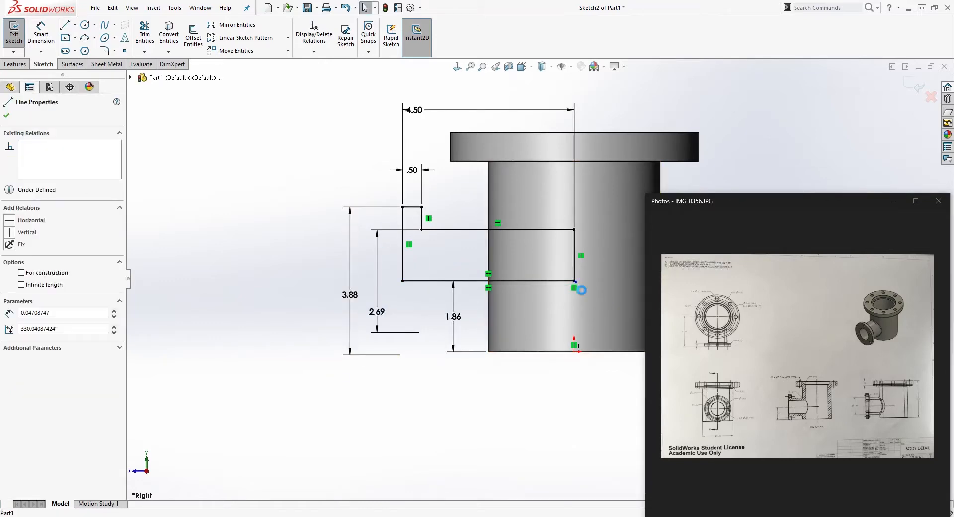
Revolve the branch profile 360 degrees about its centerline, merged with the main body
{"action": "left_click", "coordinate": [84, 52]}
{"action": "left_click", "coordinate": [17, 64]}
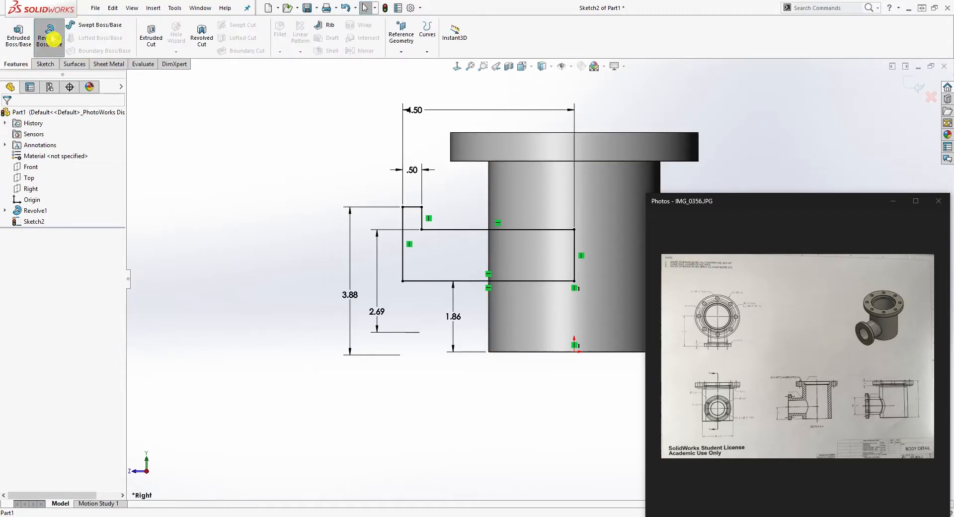
{"action": "left_click", "coordinate": [49, 35]}
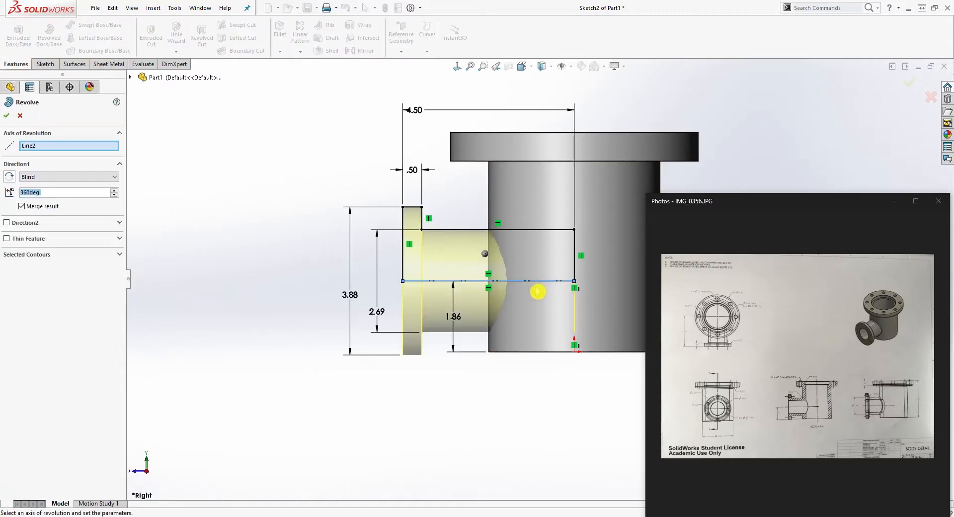
{"action": "left_click", "coordinate": [8, 120]}
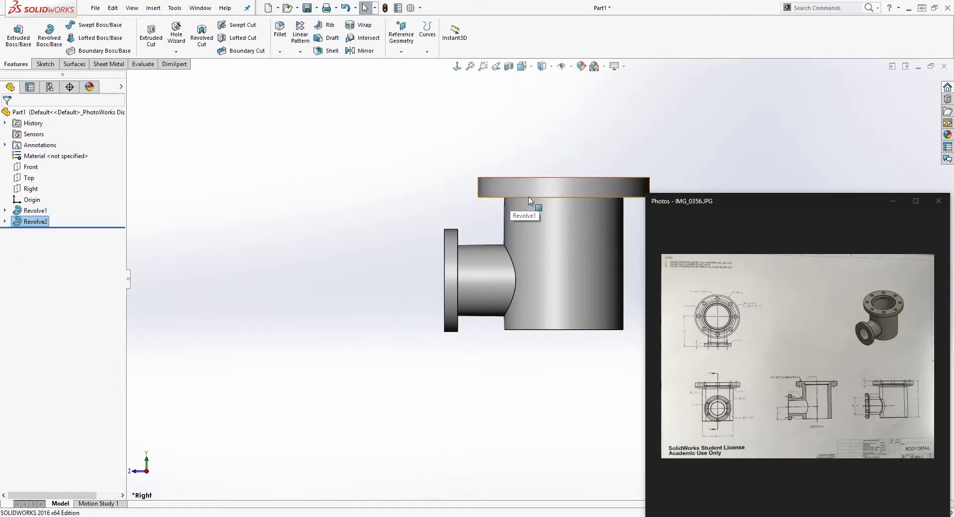
Open the Hole Wizard with the main flange's top face in view
{"action": "scroll", "coordinate": [639, 158], "scroll_direction": "down", "scroll_amount": 2}
{"action": "scroll", "coordinate": [572, 283], "scroll_direction": "up", "scroll_amount": 3}
{"action": "middle_click_drag", "start_coordinate": [572, 284], "coordinate": [479, 231]}
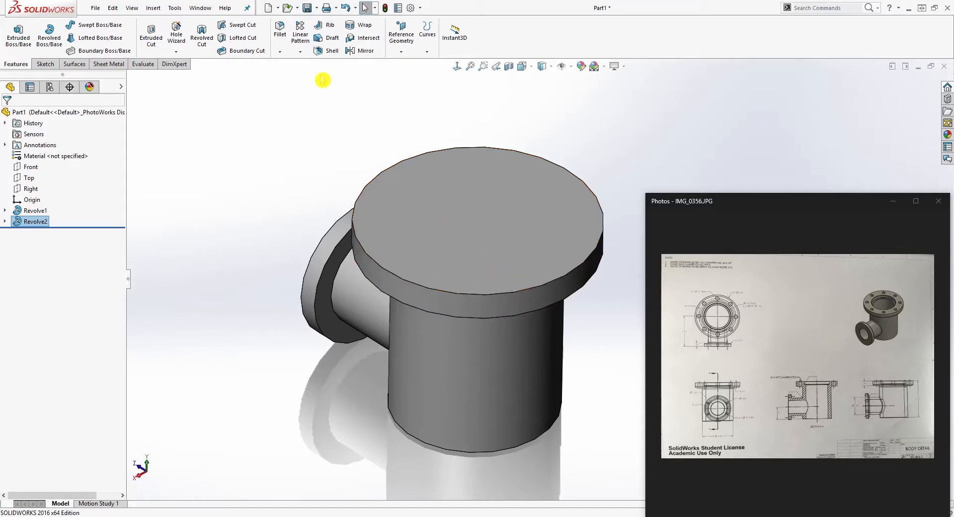
{"action": "left_click", "coordinate": [181, 50]}
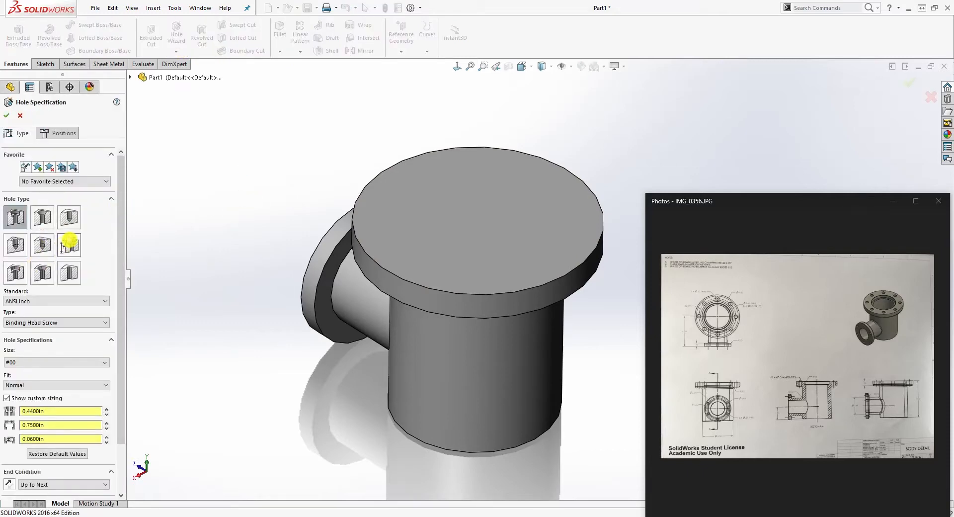
{"action": "left_click", "coordinate": [73, 255]}
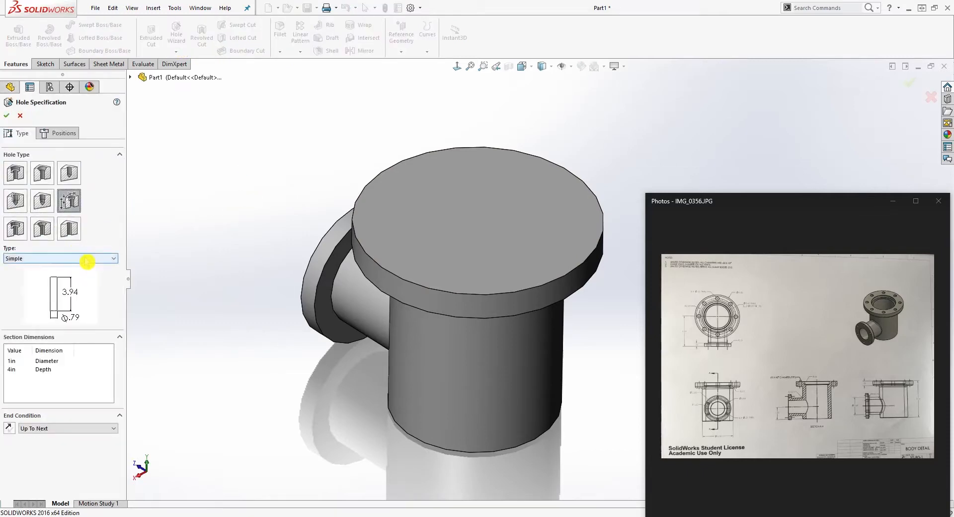
{"action": "left_click", "coordinate": [86, 258]}
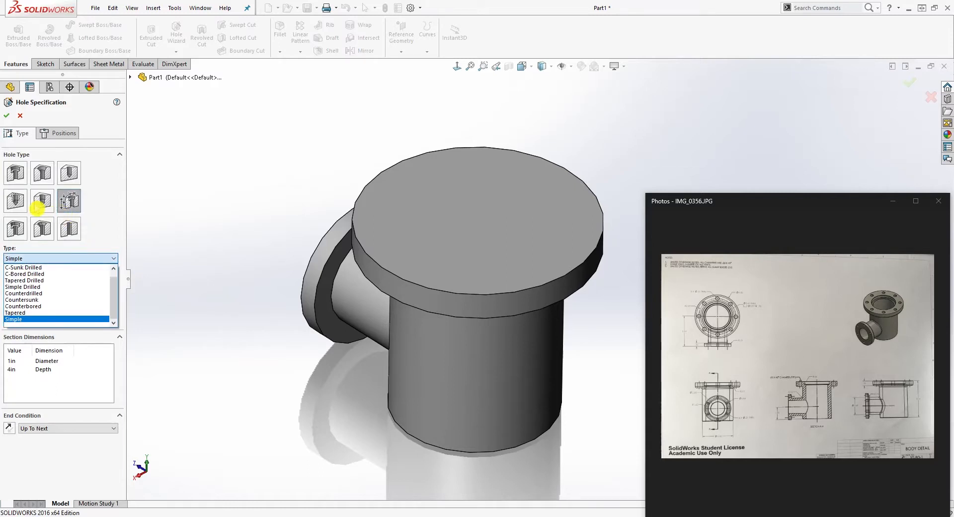
{"action": "left_click", "coordinate": [69, 205]}
{"action": "left_click", "coordinate": [70, 261]}
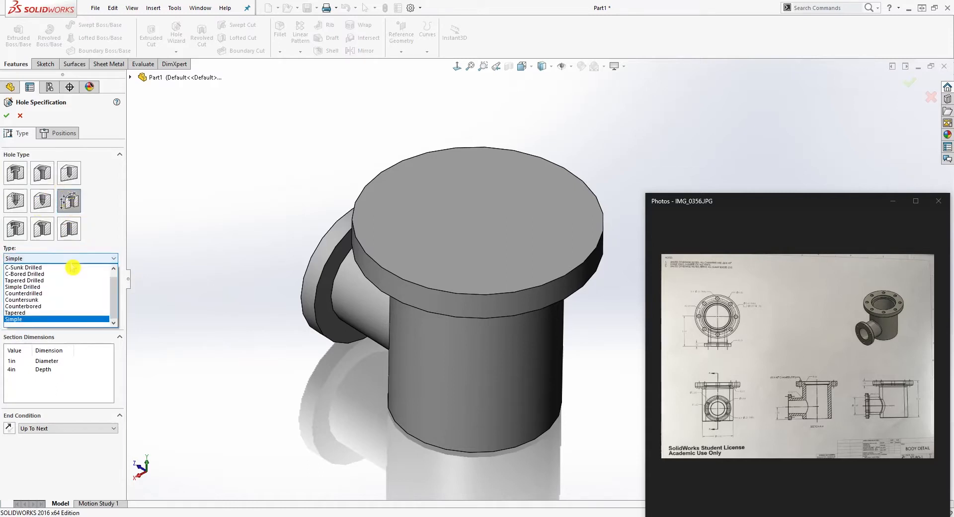
{"action": "scroll", "coordinate": [75, 279], "scroll_direction": "up", "scroll_amount": 1}
{"action": "left_click", "coordinate": [114, 223]}
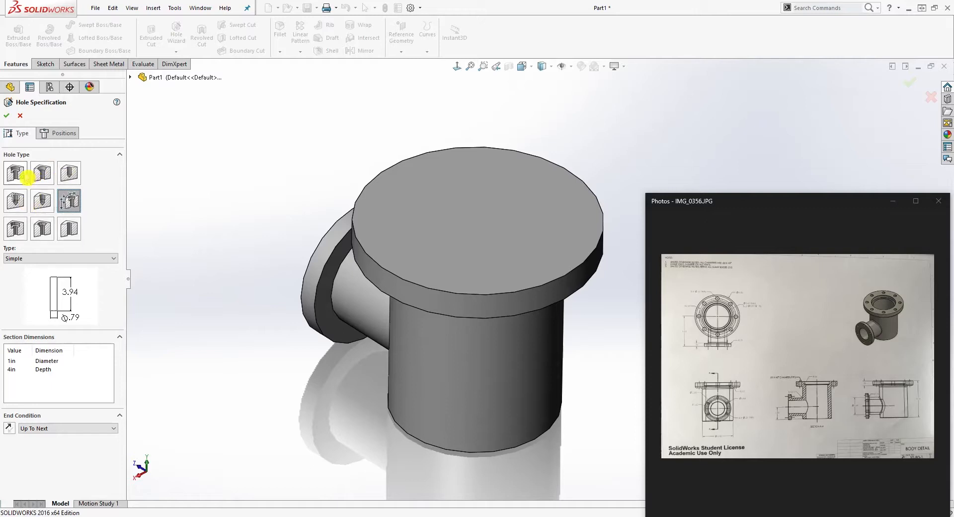
Define a counterbore with a 3.47 in through hole, 3.97 in counterbore diameter, 0.50 in counterbore depth and Through All end condition
{"action": "left_click", "coordinate": [22, 175]}
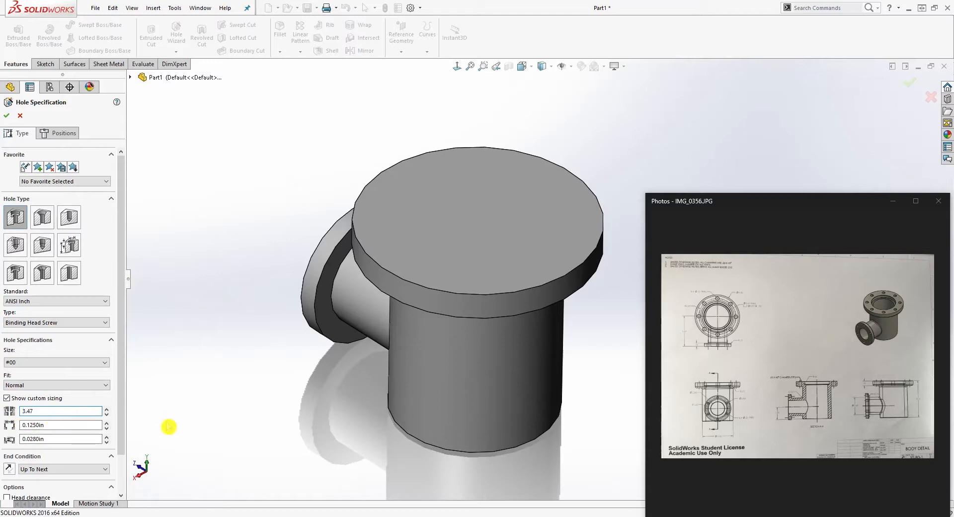
{"action": "left_click", "coordinate": [57, 424]}
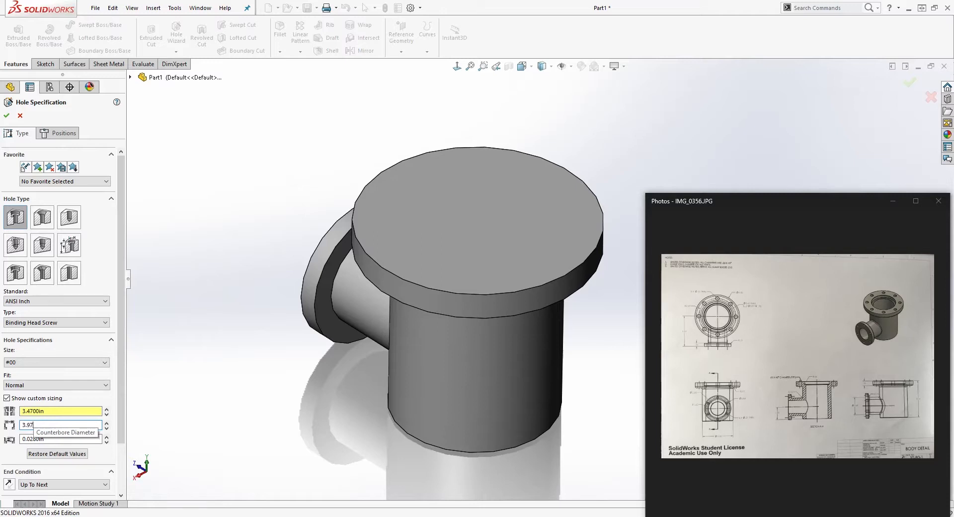
{"action": "left_click", "coordinate": [63, 438]}
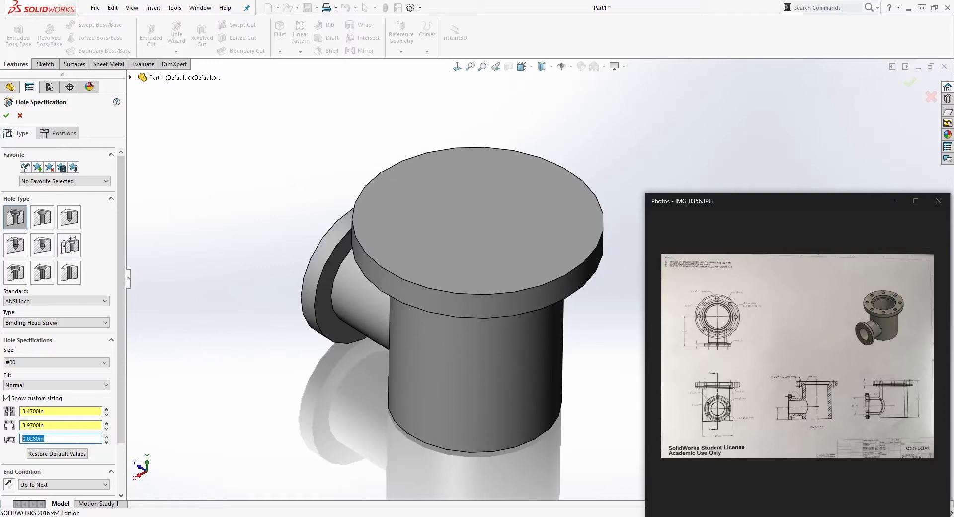
{"action": "key", "text": "Return"}
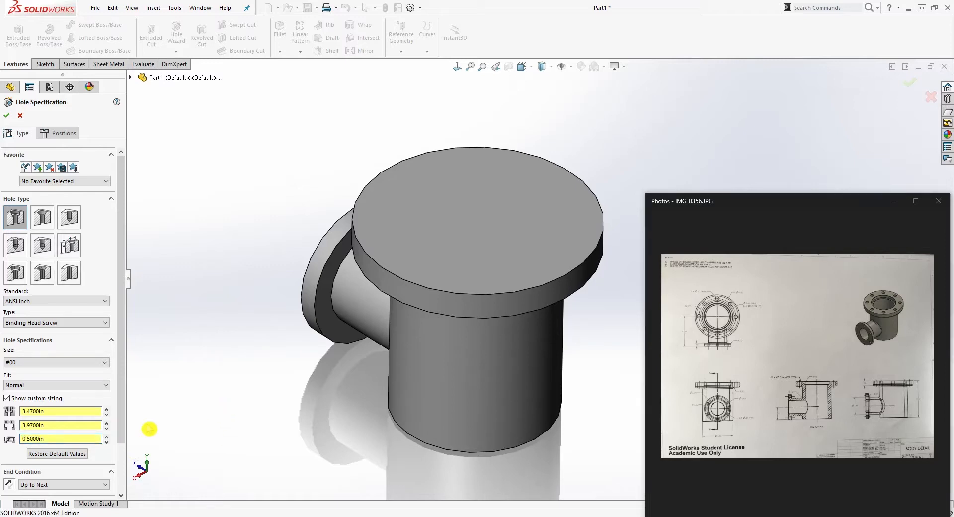
{"action": "left_click", "coordinate": [109, 486]}
{"action": "left_click", "coordinate": [77, 504]}
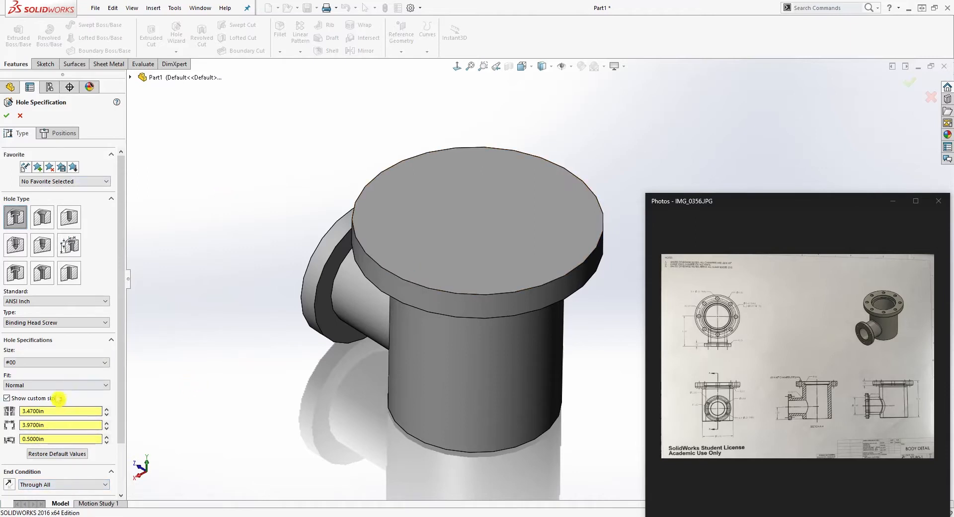
Place the counterbored hole at the center of the main flange's top face and create it
{"action": "left_click", "coordinate": [61, 132]}
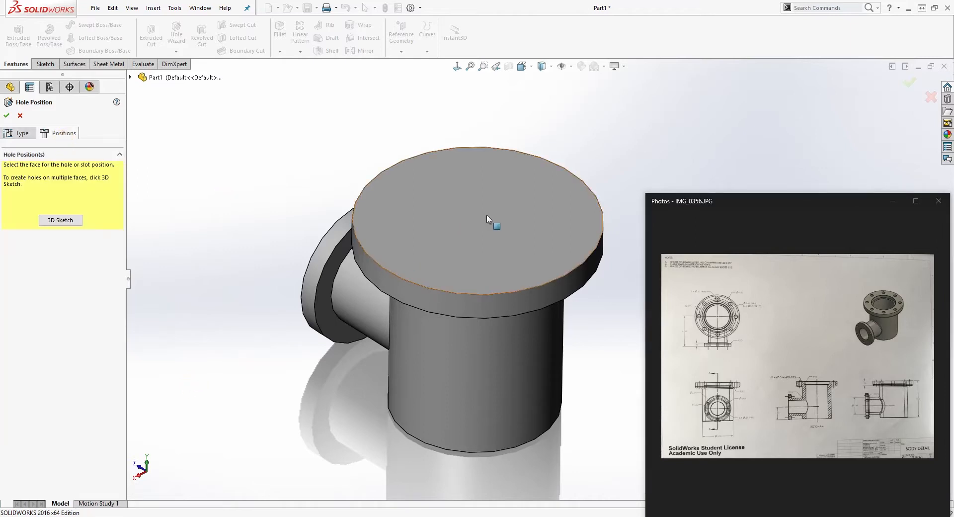
{"action": "left_click", "coordinate": [479, 195]}
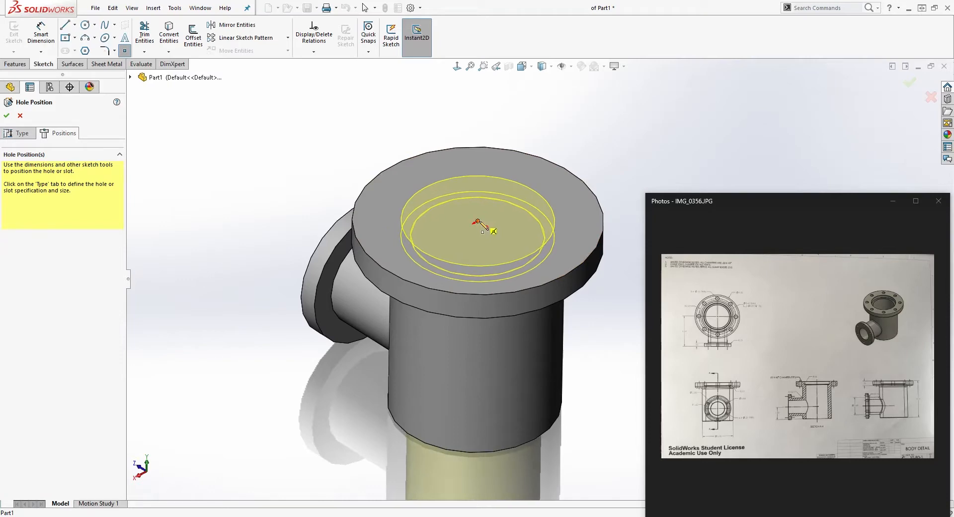
{"action": "middle_click_drag", "start_coordinate": [479, 224], "coordinate": [443, 332]}
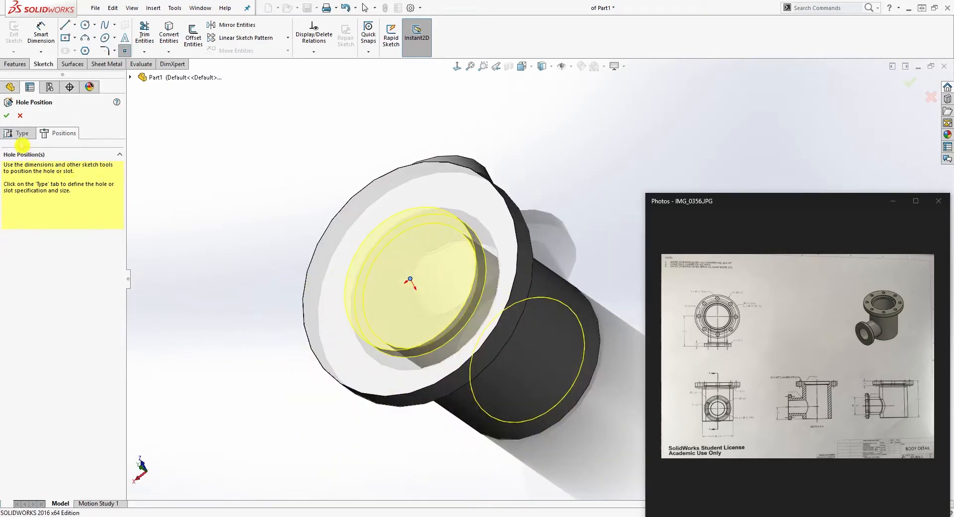
{"action": "left_click", "coordinate": [22, 135]}
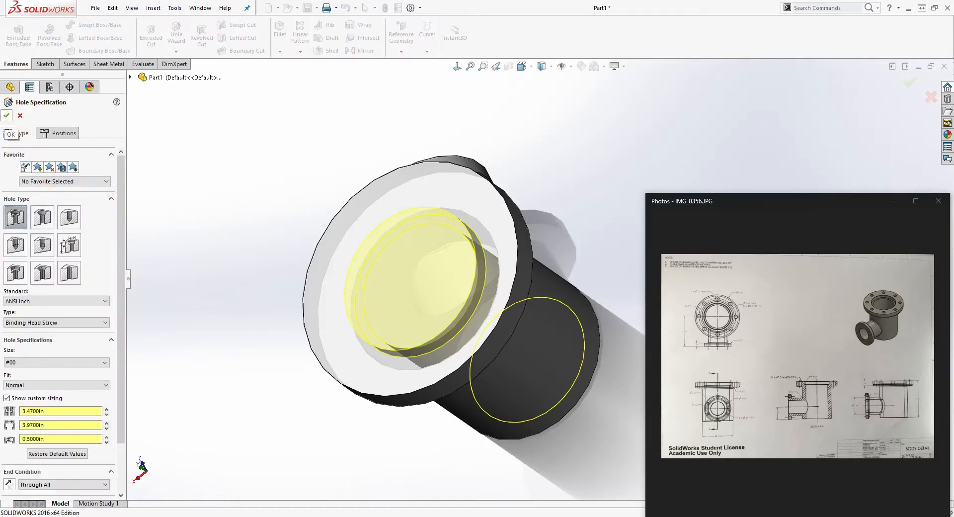
{"action": "key", "text": "Return"}
Start a sketch on the branch flange's outer face and draw a circle of about 0.91 in radius near its center
{"action": "middle_click_drag", "start_coordinate": [341, 409], "coordinate": [436, 373]}
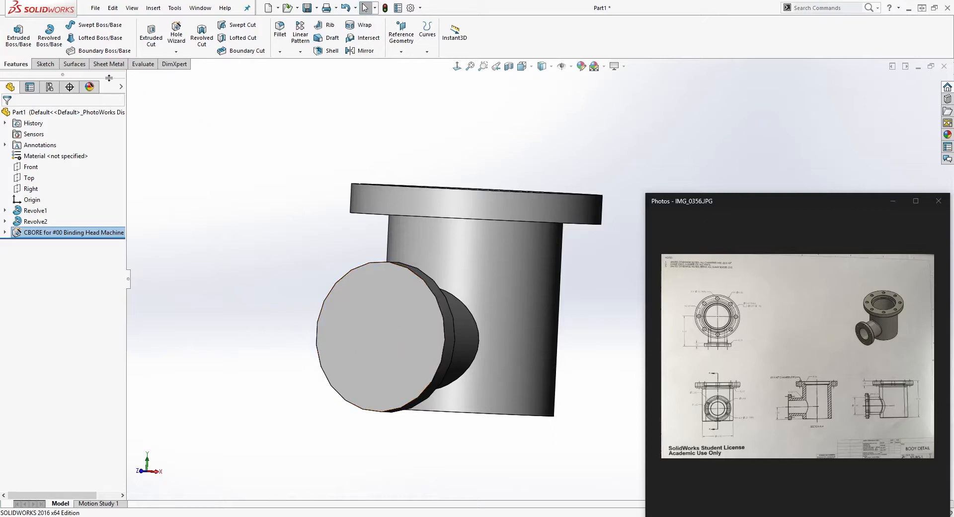
{"action": "left_click", "coordinate": [362, 307]}
{"action": "left_click", "coordinate": [43, 64]}
{"action": "left_click", "coordinate": [20, 44]}
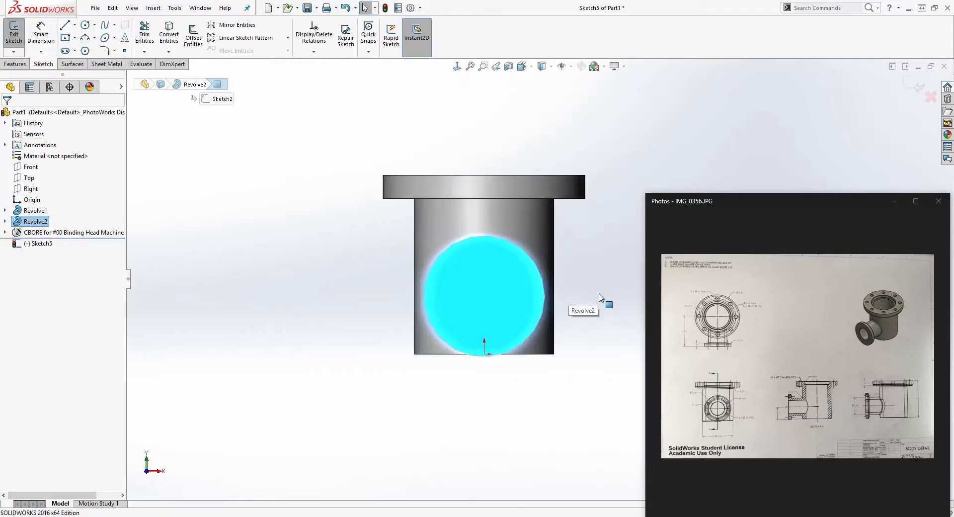
{"action": "left_click", "coordinate": [86, 24]}
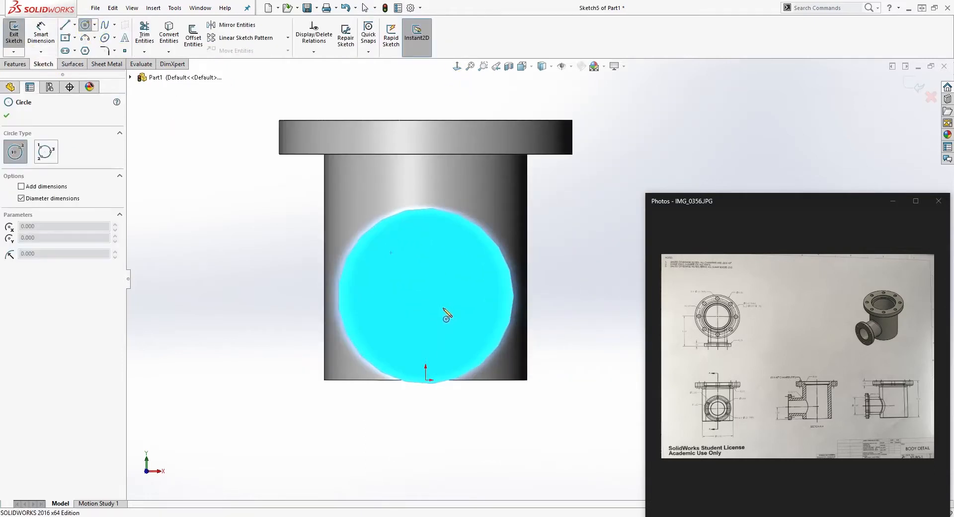
{"action": "left_click", "coordinate": [425, 294]}
{"action": "left_click", "coordinate": [454, 265]}
{"action": "key", "text": "Escape"}
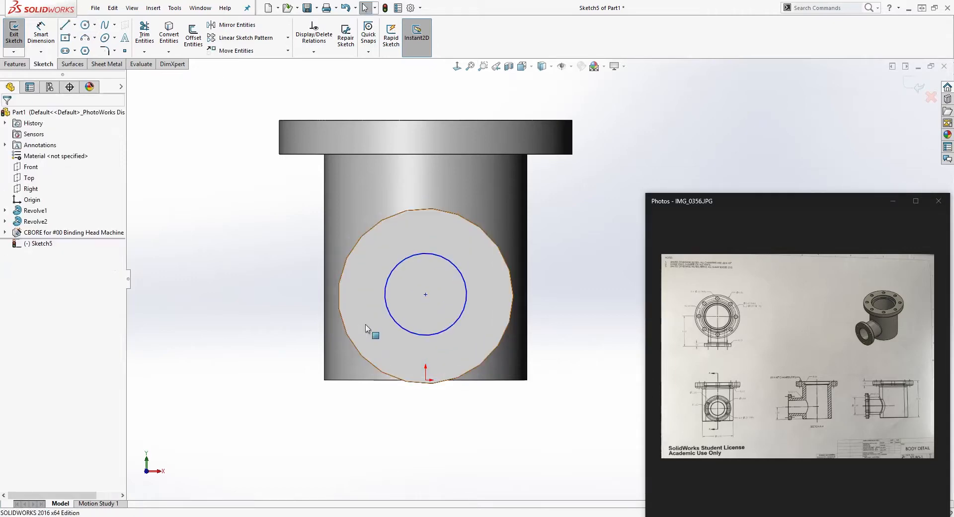
Make the sketched circle concentric with the branch flange's outer edge
{"action": "left_click", "coordinate": [400, 265]}
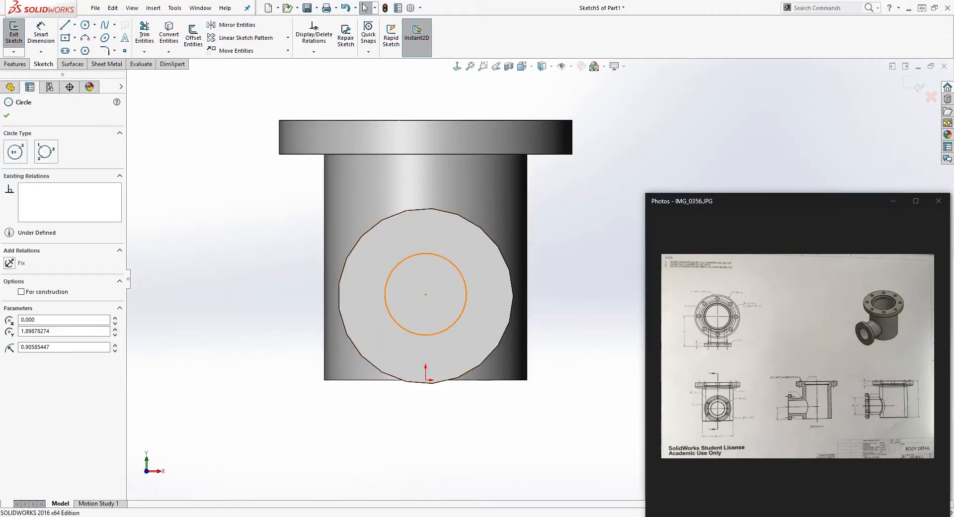
{"action": "left_click", "coordinate": [419, 210], "text": "ctrl"}
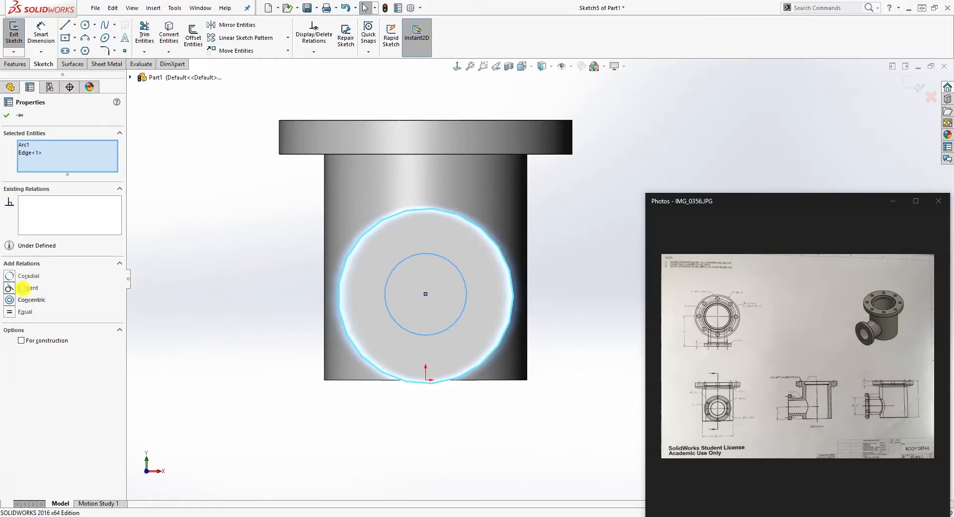
{"action": "left_click", "coordinate": [11, 300]}
{"action": "key", "text": "Escape"}
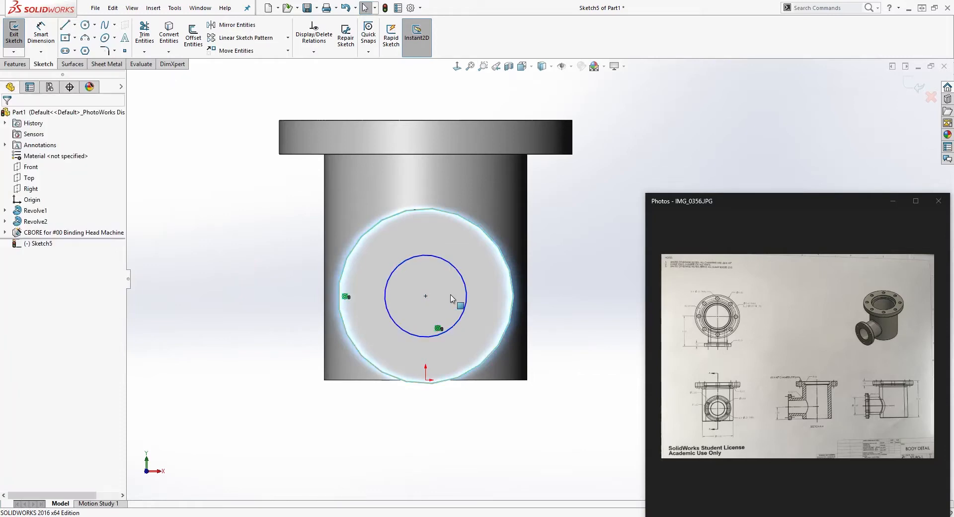
Dimension the circle on the branch flange's outer face to a 2 in diameter
{"action": "right_click_drag", "start_coordinate": [351, 354], "coordinate": [347, 313]}
{"action": "left_click", "coordinate": [415, 336]}
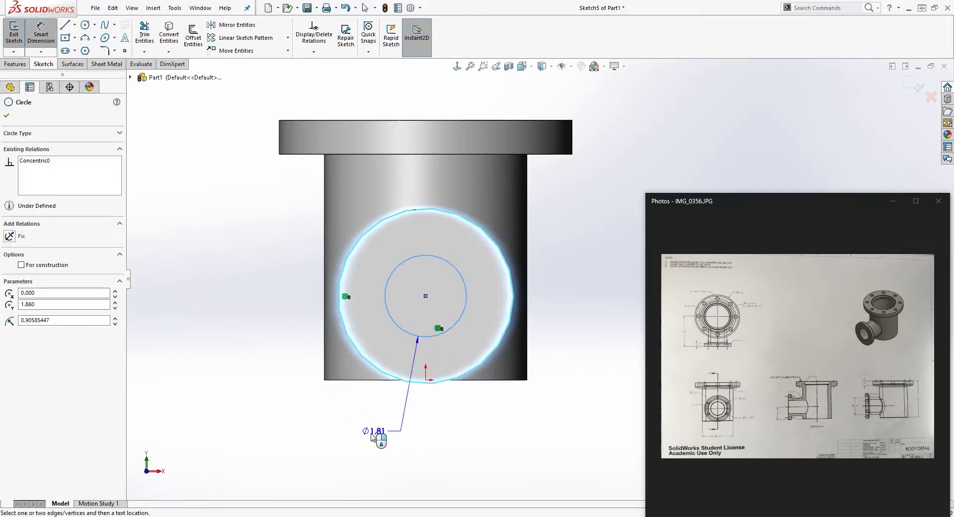
{"action": "left_click", "coordinate": [365, 442]}
{"action": "type", "text": "2"}
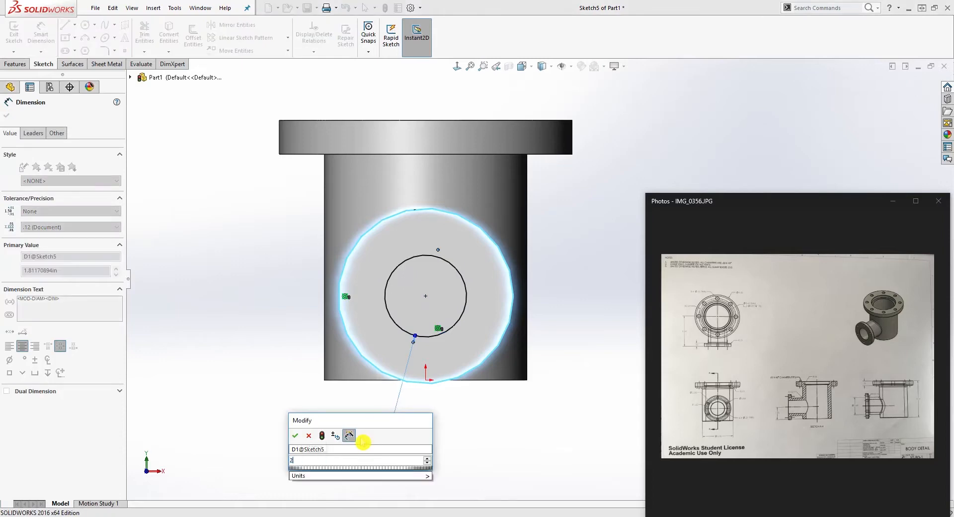
{"action": "key", "text": "Return"}
{"action": "key", "text": "Escape"}
Cut-extrude the 2 in circle through the side branch with the Up To Next end condition
{"action": "key", "text": "ctrl+7"}
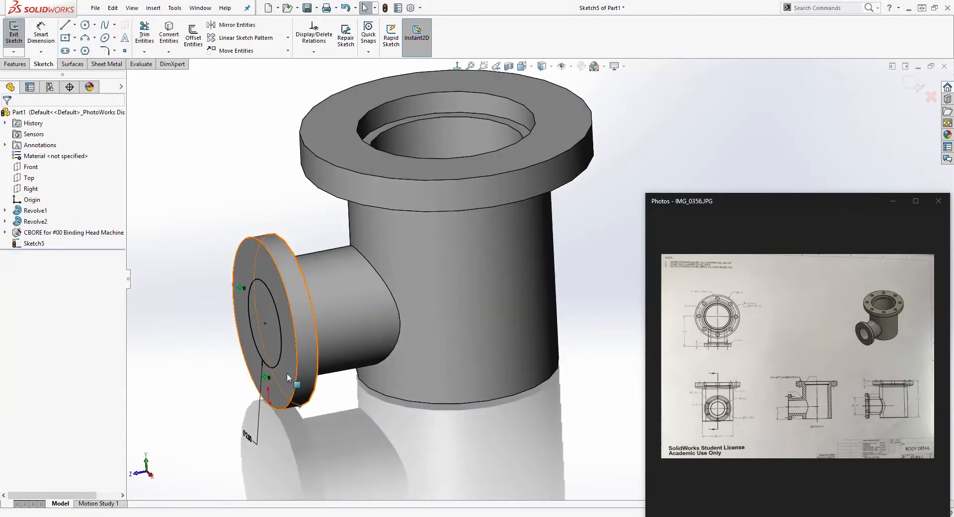
{"action": "left_click", "coordinate": [22, 67]}
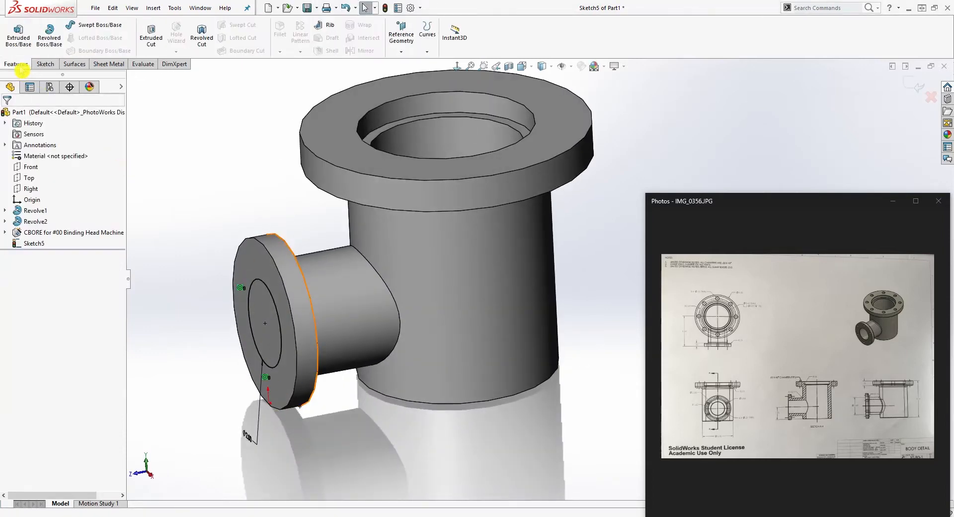
{"action": "left_click", "coordinate": [151, 34]}
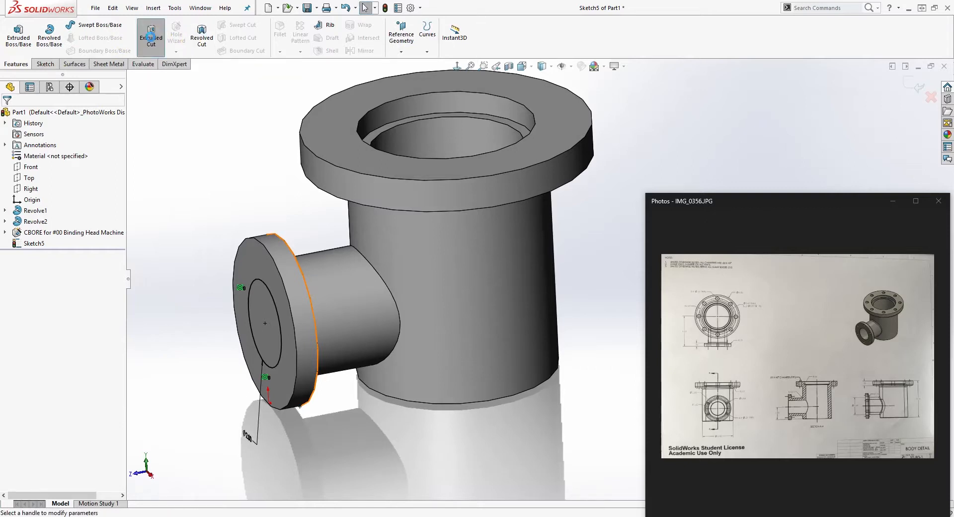
{"action": "left_click", "coordinate": [100, 175]}
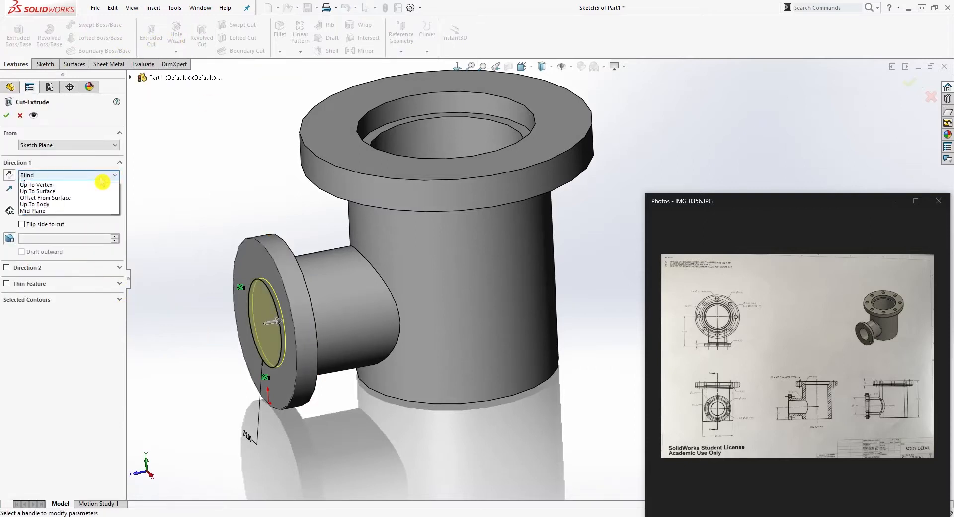
{"action": "left_click", "coordinate": [79, 205]}
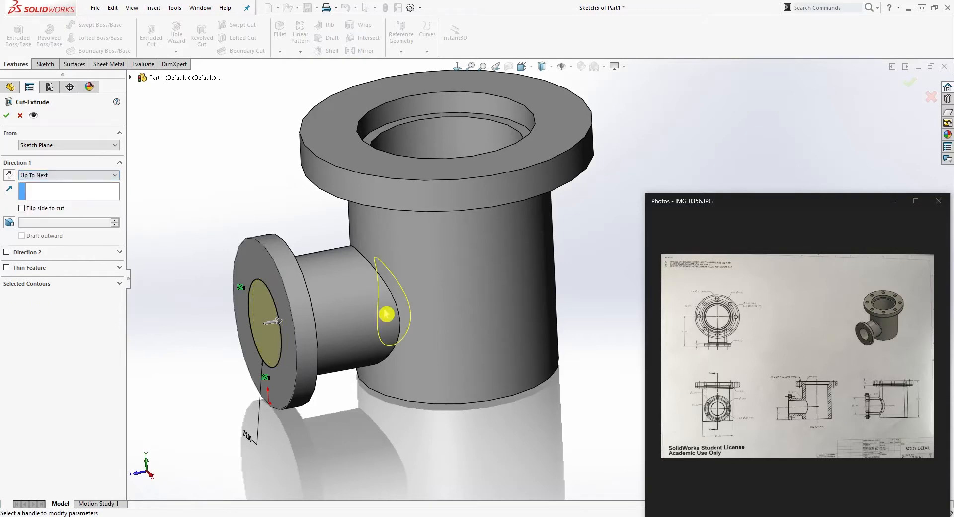
{"action": "middle_click_drag", "start_coordinate": [383, 315], "coordinate": [405, 211]}
{"action": "left_click", "coordinate": [8, 117]}
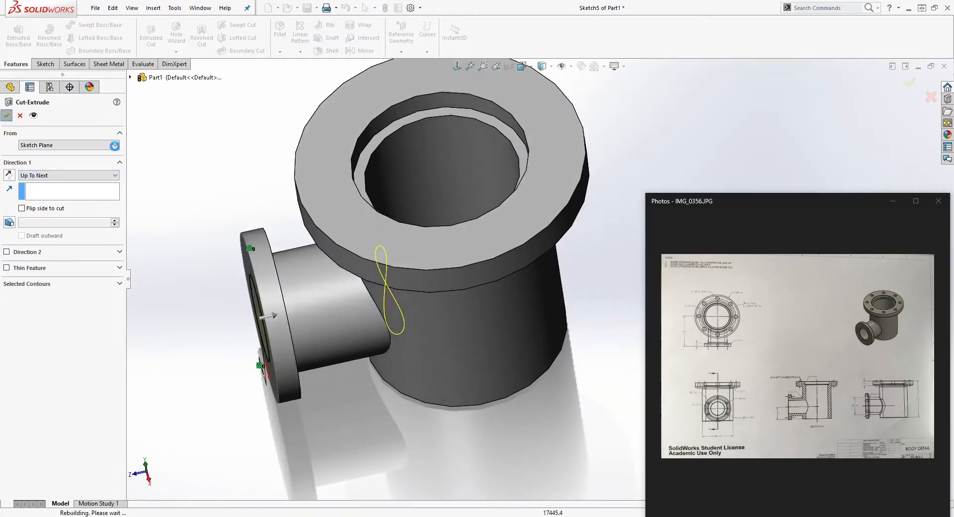
Start a sketch on the main flange's top face and draw a circle of about 0.78 in diameter between its bore and rim
{"action": "middle_click_drag", "start_coordinate": [324, 400], "coordinate": [466, 123]}
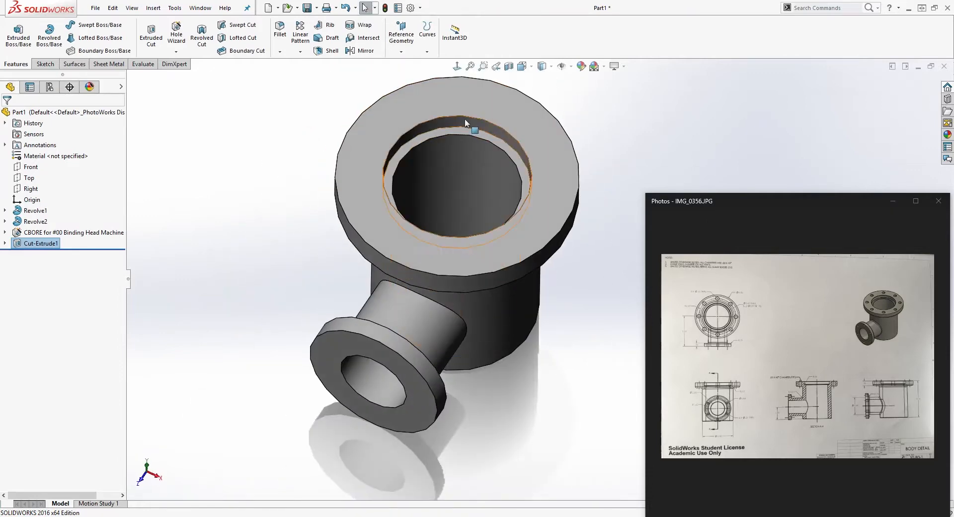
{"action": "left_click", "coordinate": [411, 106]}
{"action": "left_click", "coordinate": [45, 63]}
{"action": "left_click", "coordinate": [14, 31]}
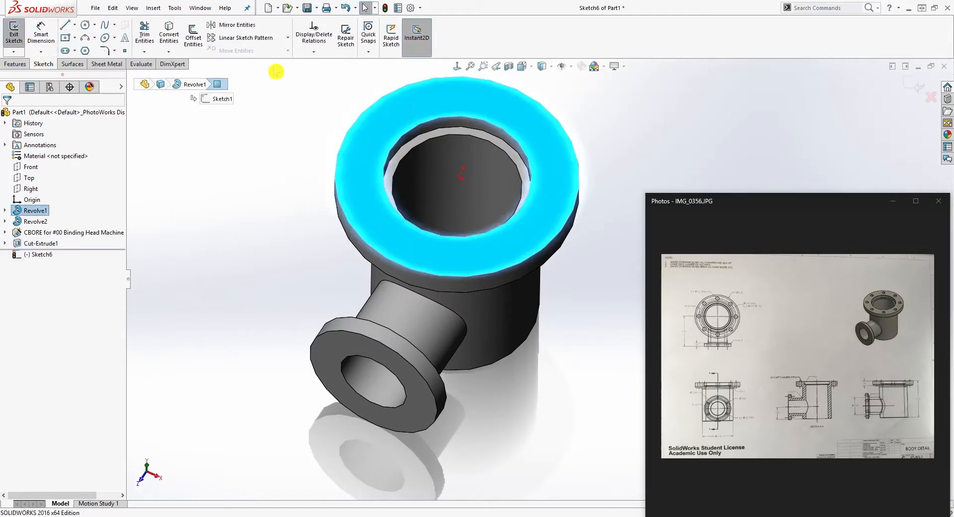
{"action": "scroll", "coordinate": [720, 149], "scroll_direction": "down", "scroll_amount": 4}
{"action": "scroll", "coordinate": [547, 293], "scroll_direction": "up", "scroll_amount": 4}
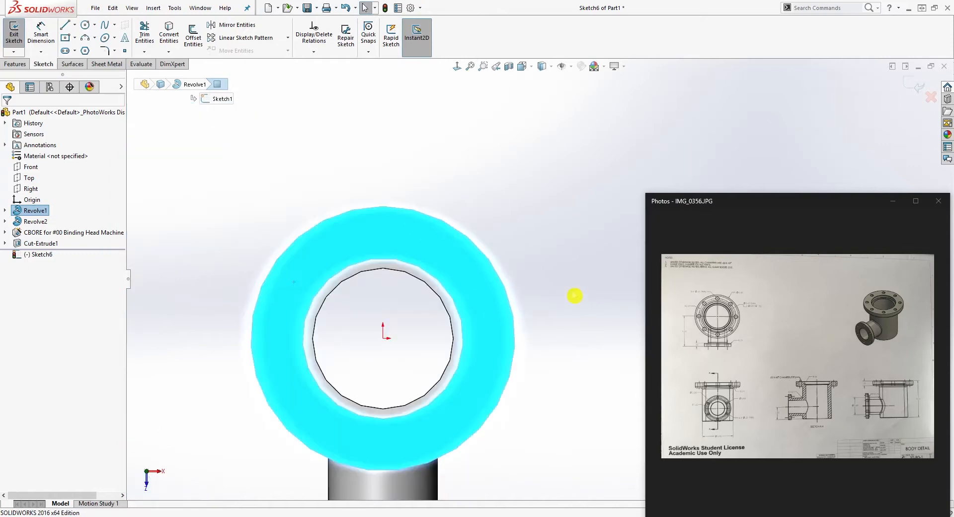
{"action": "scroll", "coordinate": [517, 426], "scroll_direction": "up", "scroll_amount": 1}
{"action": "scroll", "coordinate": [516, 426], "scroll_direction": "down", "scroll_amount": 2}
{"action": "left_click", "coordinate": [84, 24]}
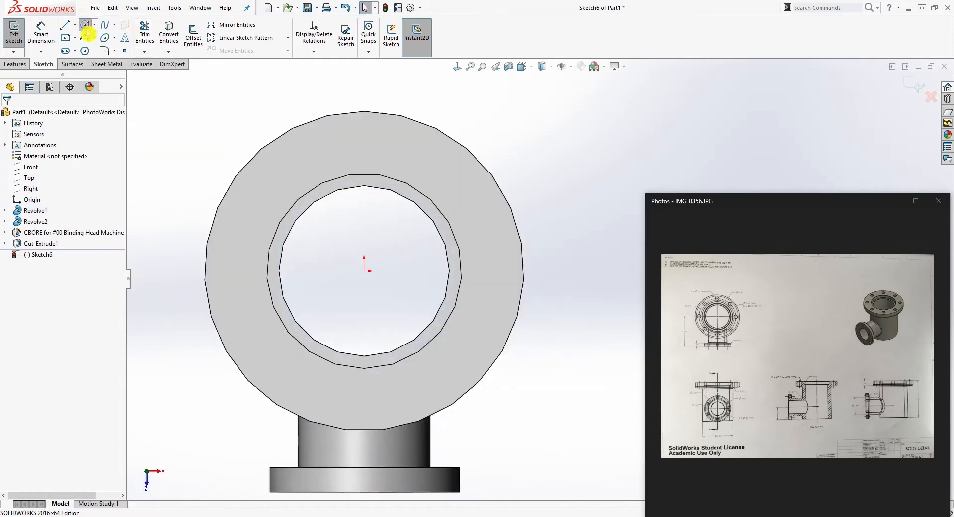
{"action": "left_click", "coordinate": [359, 146]}
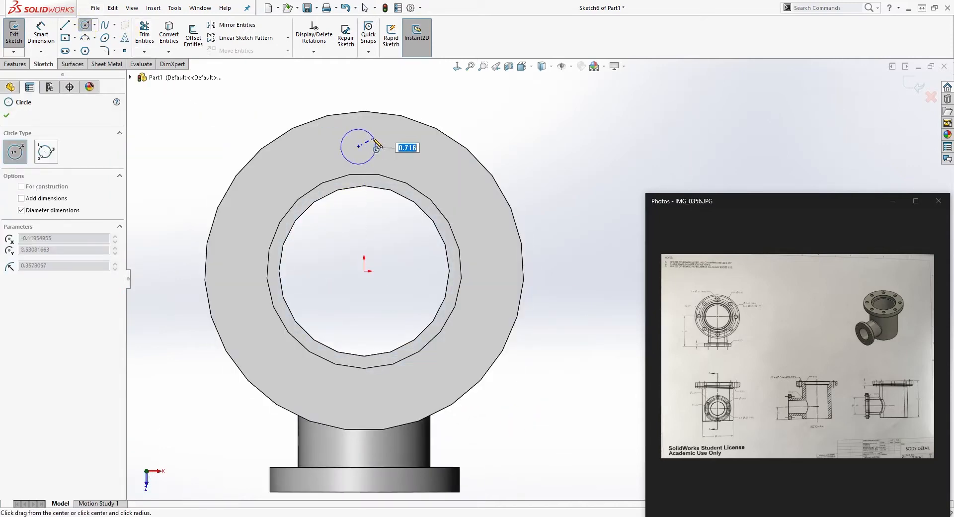
{"action": "left_click", "coordinate": [378, 144]}
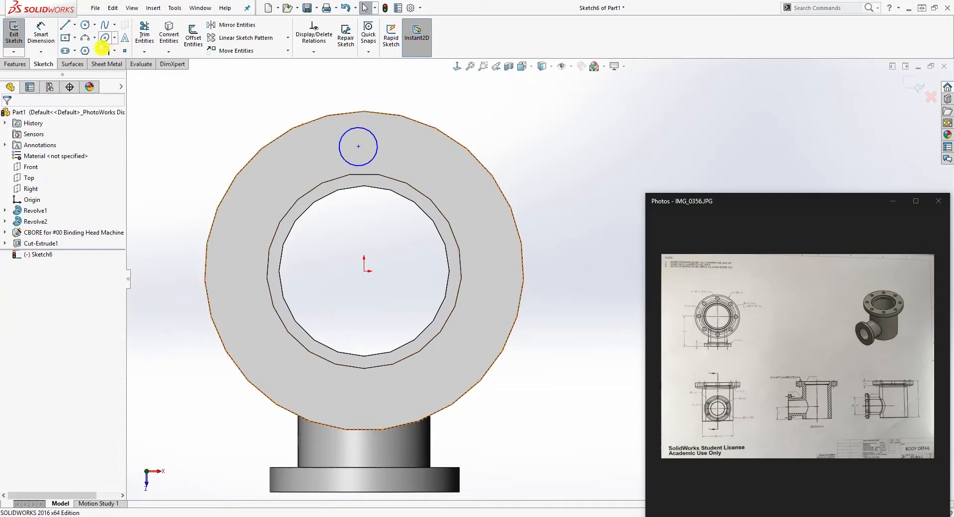
Draw a circle of about 5.14 in diameter centered on the origin and convert it to construction geometry
{"action": "left_click", "coordinate": [84, 24]}
{"action": "left_click", "coordinate": [365, 271]}
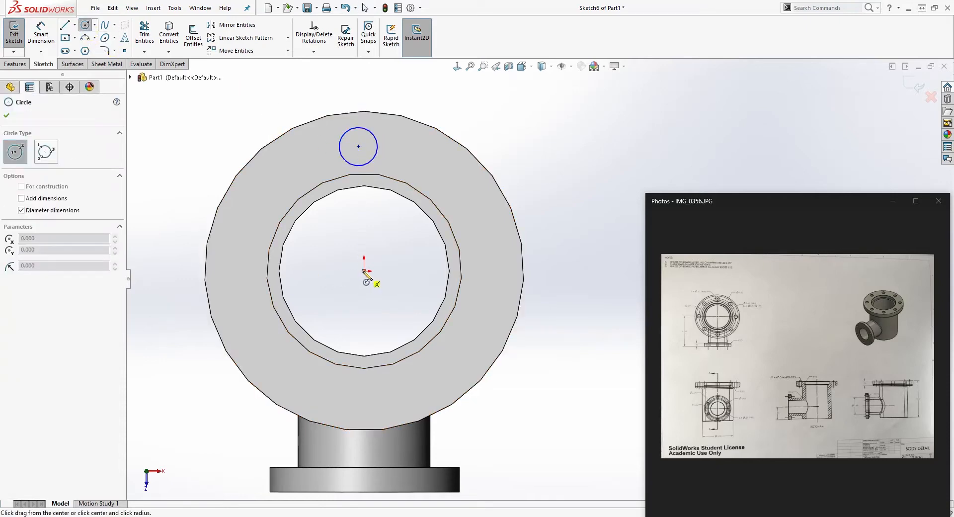
{"action": "left_click", "coordinate": [423, 164]}
{"action": "key", "text": "Escape"}
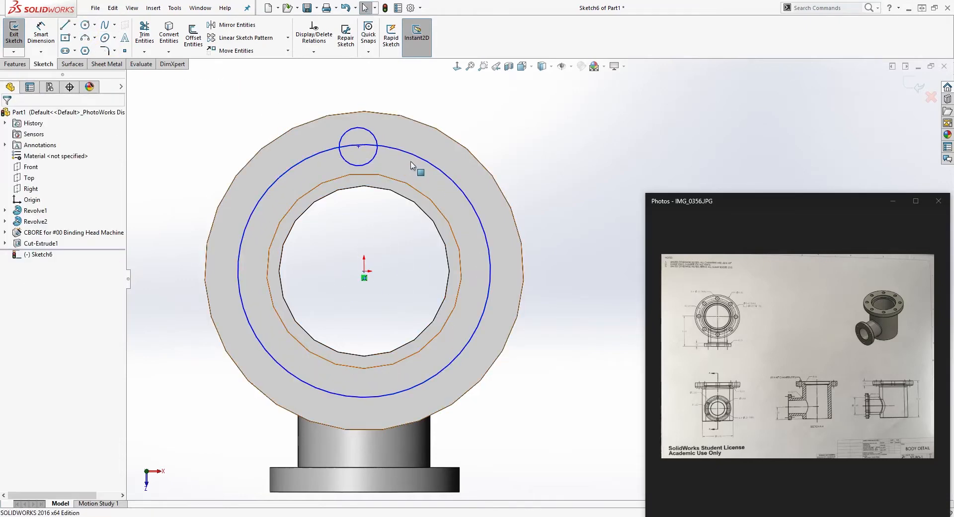
{"action": "left_click", "coordinate": [420, 164]}
{"action": "left_click", "coordinate": [22, 251]}
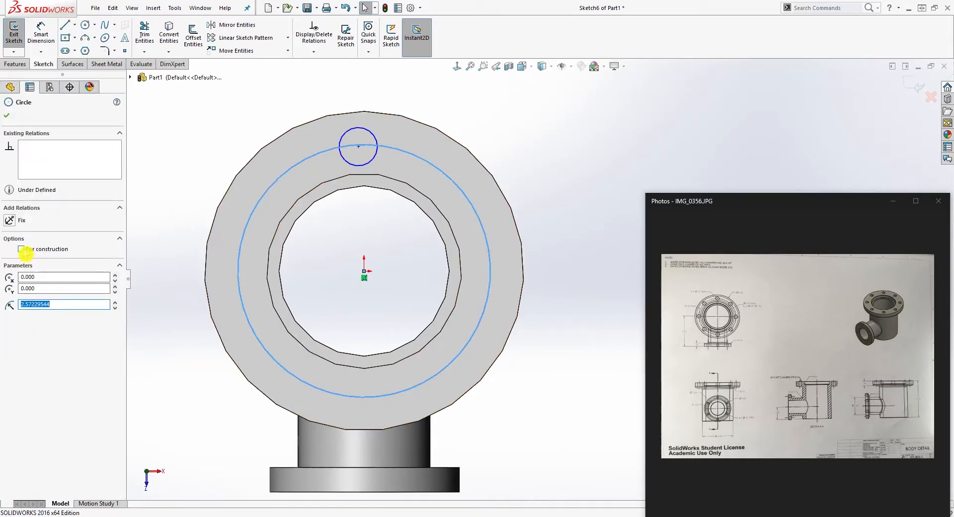
{"action": "left_click", "coordinate": [200, 373]}
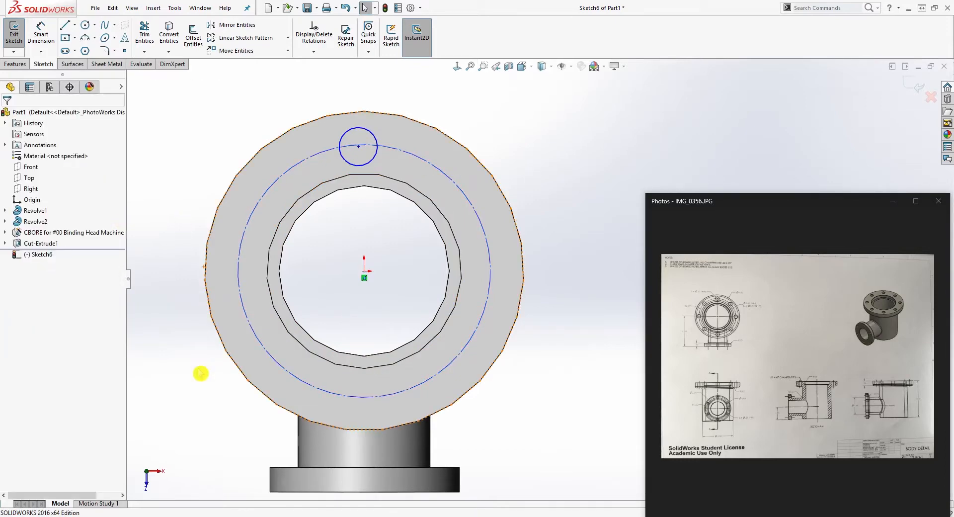
Dimension the construction circle's diameter as 2.69*2, giving a 5.38 in bolt circle
{"action": "key", "text": "d"}
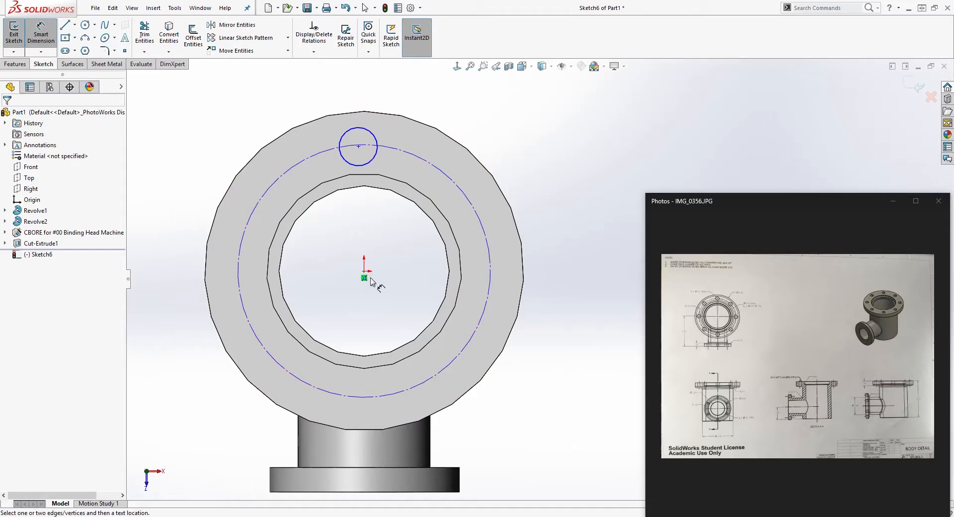
{"action": "left_click", "coordinate": [433, 171]}
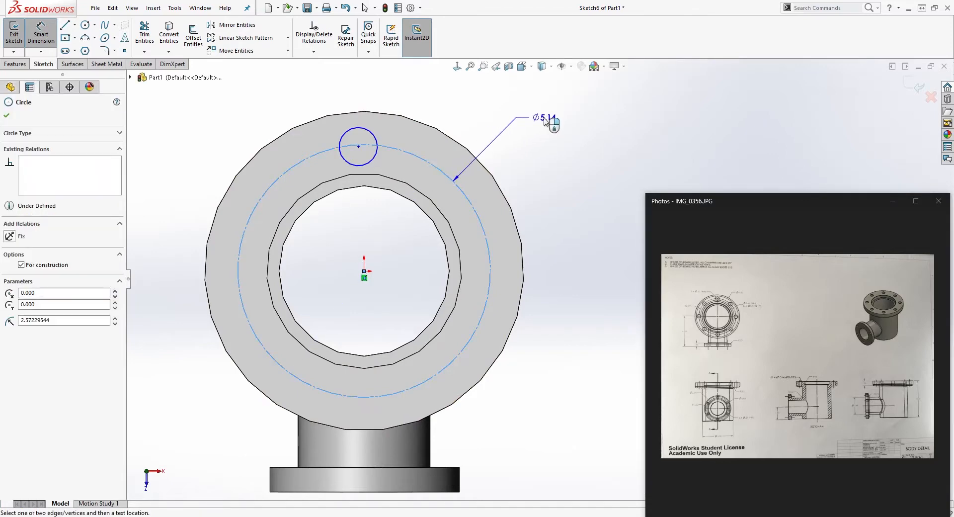
{"action": "left_click", "coordinate": [545, 121]}
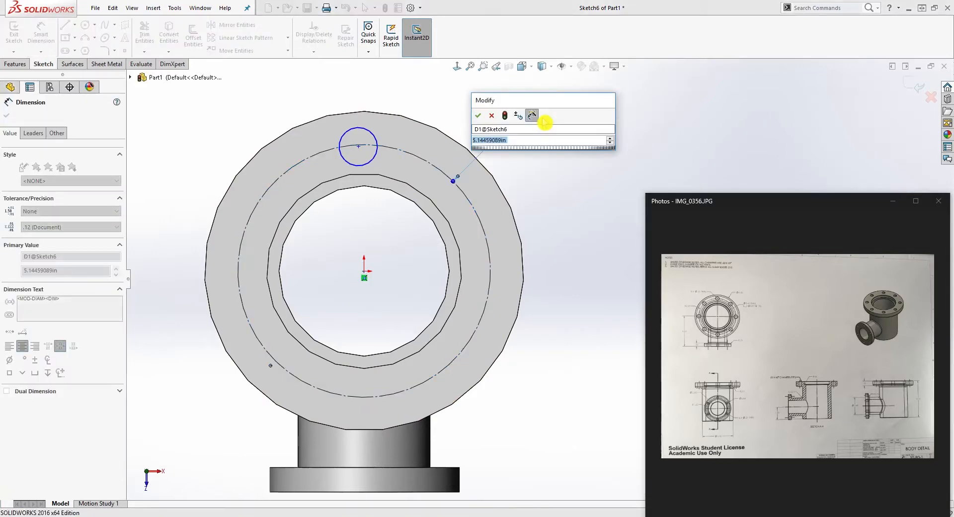
{"action": "type", "text": "2.69"}
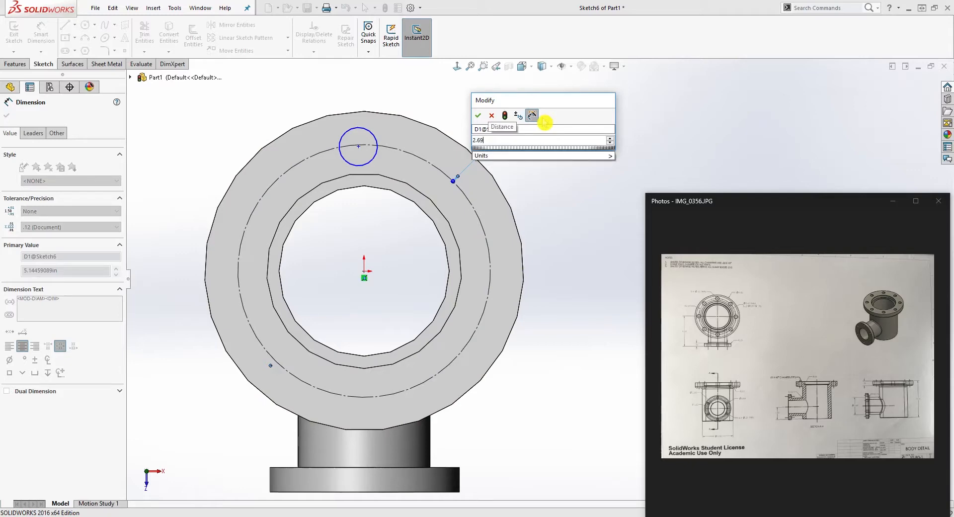
{"action": "type", "text": "*2"}
{"action": "key", "text": "Return"}
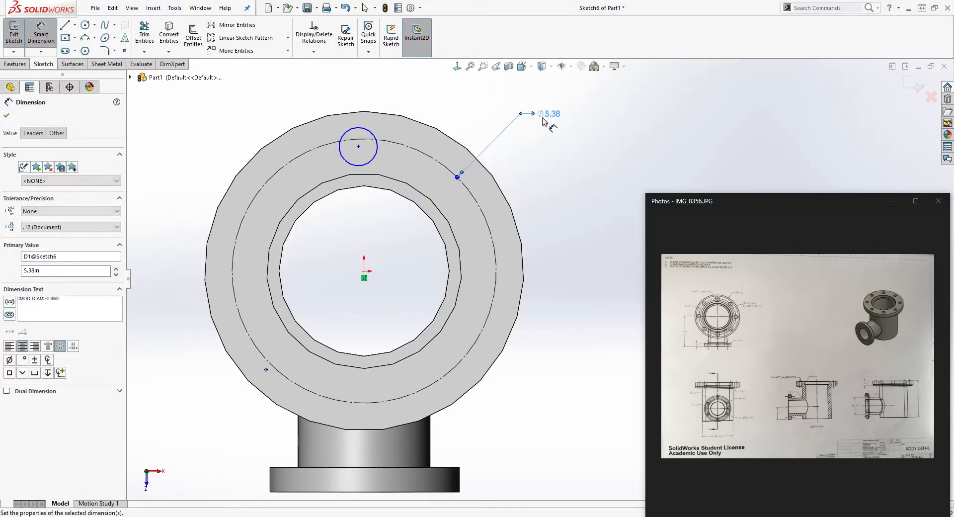
{"action": "key", "text": "Escape"}
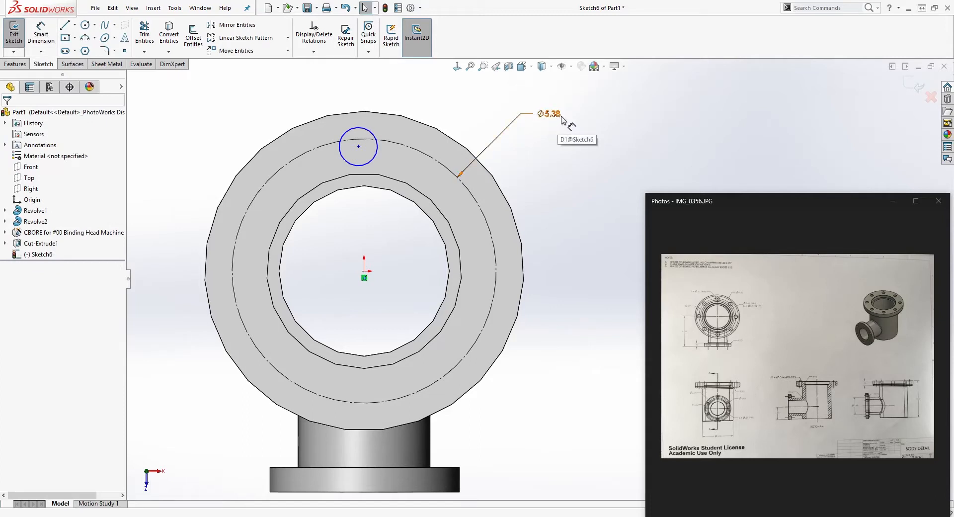
Make the small circle's center coincident with the construction circle and vertically aligned with the origin
{"action": "left_click", "coordinate": [358, 146]}
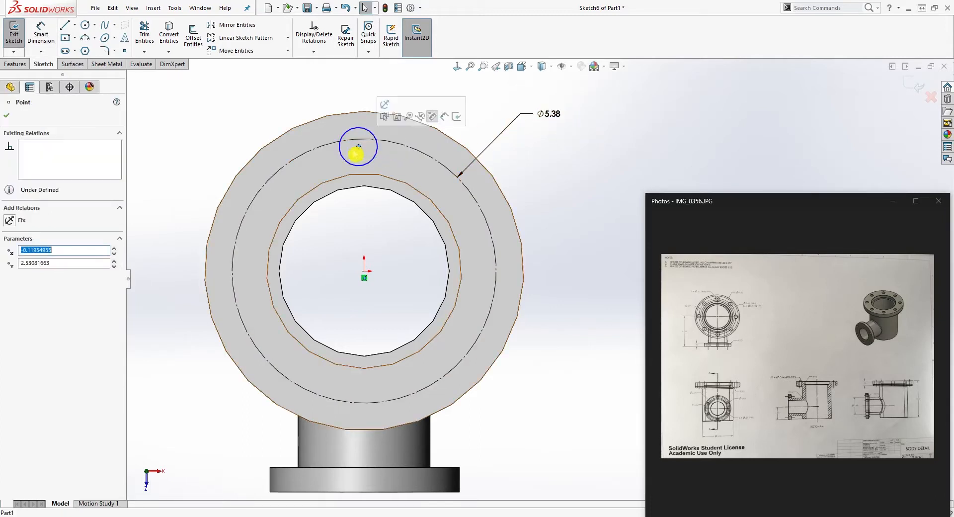
{"action": "left_click", "coordinate": [395, 145], "text": "ctrl"}
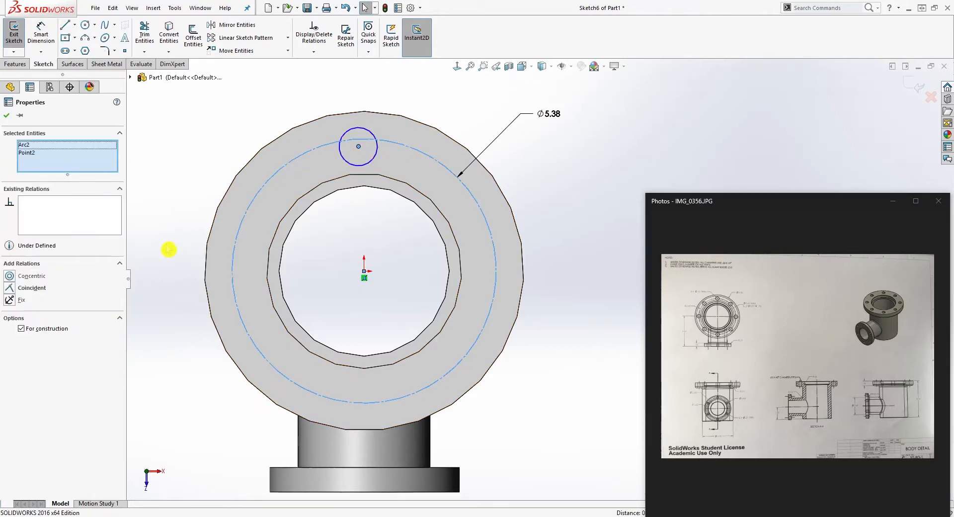
{"action": "left_click", "coordinate": [10, 289]}
{"action": "left_click", "coordinate": [383, 201]}
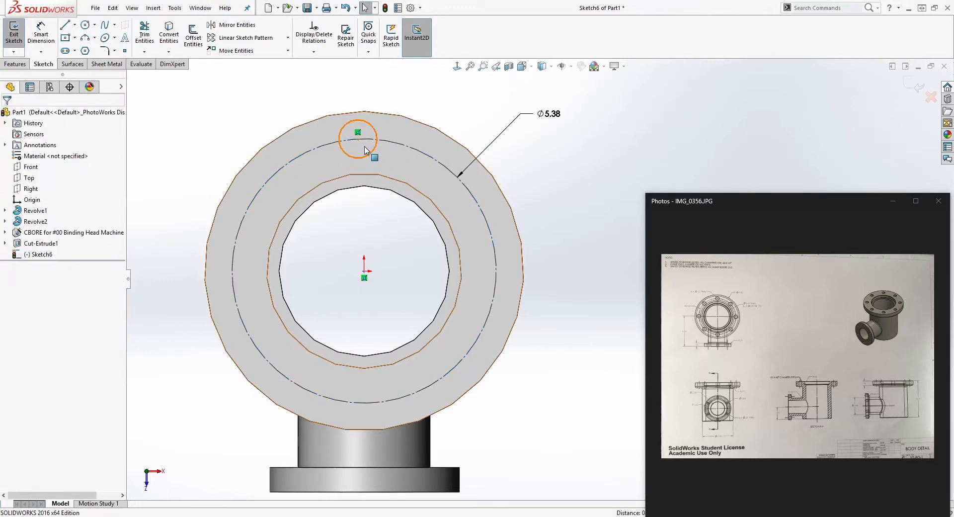
{"action": "left_click", "coordinate": [358, 139]}
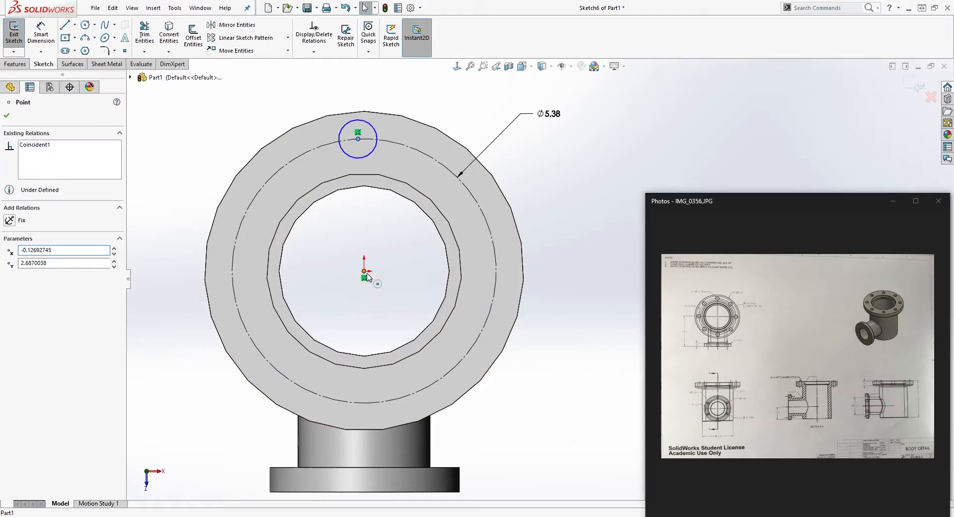
{"action": "left_click", "coordinate": [366, 277], "text": "ctrl"}
{"action": "left_click", "coordinate": [23, 289]}
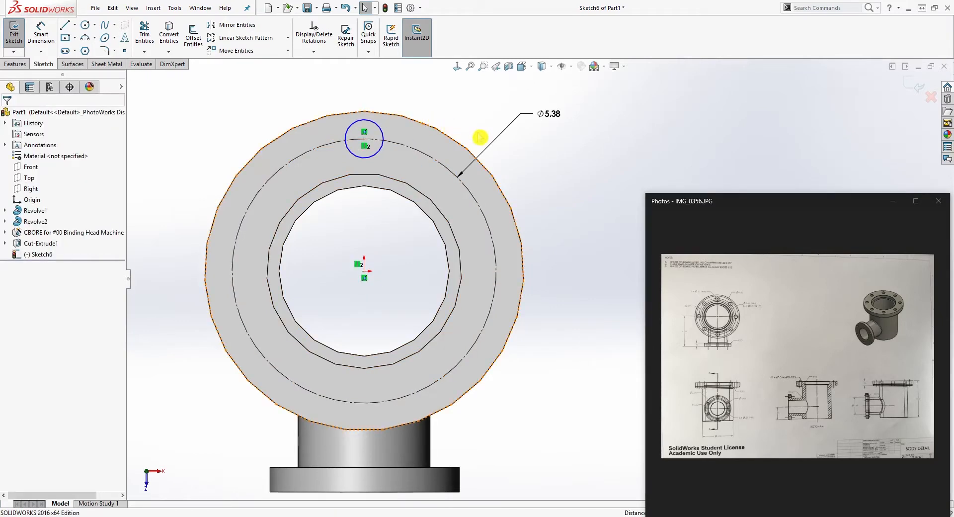
Dimension the small bolt-hole circle to a 0.51 in diameter
{"action": "key", "text": "d"}
{"action": "left_click", "coordinate": [383, 133]}
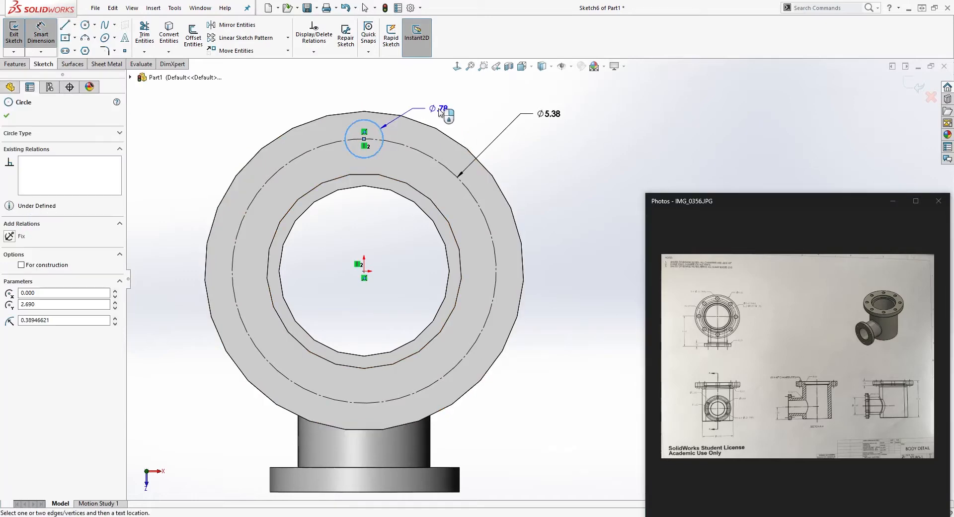
{"action": "left_click", "coordinate": [439, 107]}
{"action": "type", "text": ".51"}
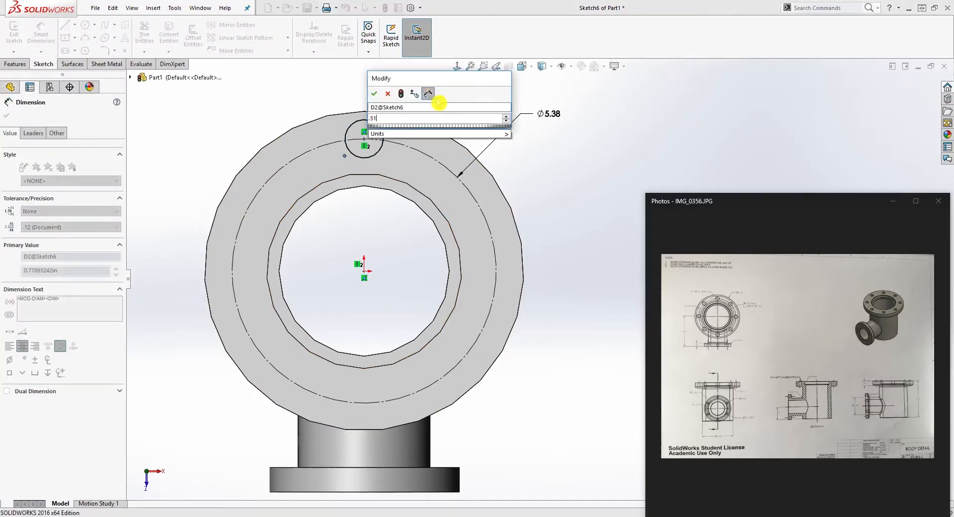
{"action": "key", "text": "Return"}
{"action": "key", "text": "Escape"}
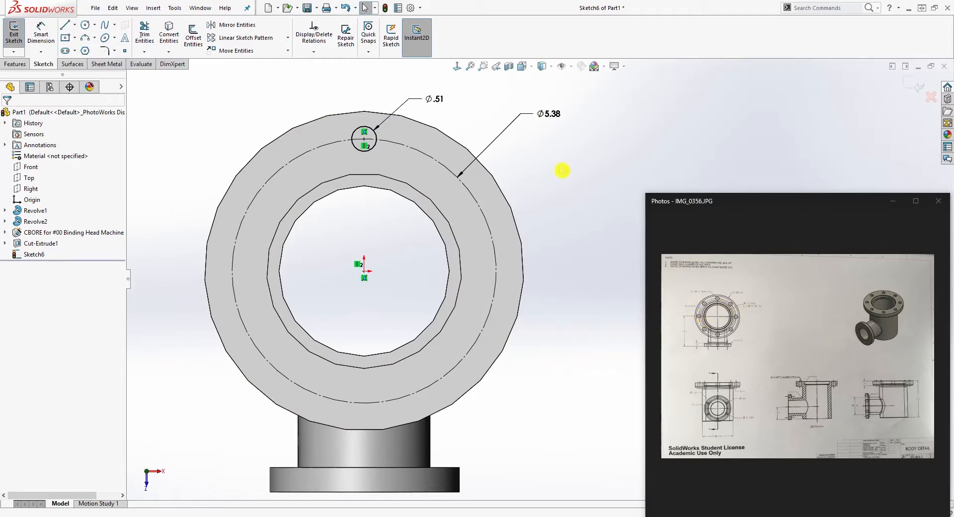
Cut-extrude the small bolt-hole circle through the main flange with the Up To Next end condition
{"action": "scroll", "coordinate": [378, 271], "scroll_direction": "down", "scroll_amount": 2}
{"action": "scroll", "coordinate": [397, 273], "scroll_direction": "up", "scroll_amount": 2}
{"action": "mouse_move", "coordinate": [413, 276]}
{"action": "middle_mouse_down"}
{"action": "mouse_move", "coordinate": [426, 220]}
{"action": "mouse_move", "coordinate": [481, 134]}
{"action": "mouse_move", "coordinate": [188, 132]}
{"action": "middle_mouse_up"}
{"action": "left_click", "coordinate": [15, 64]}
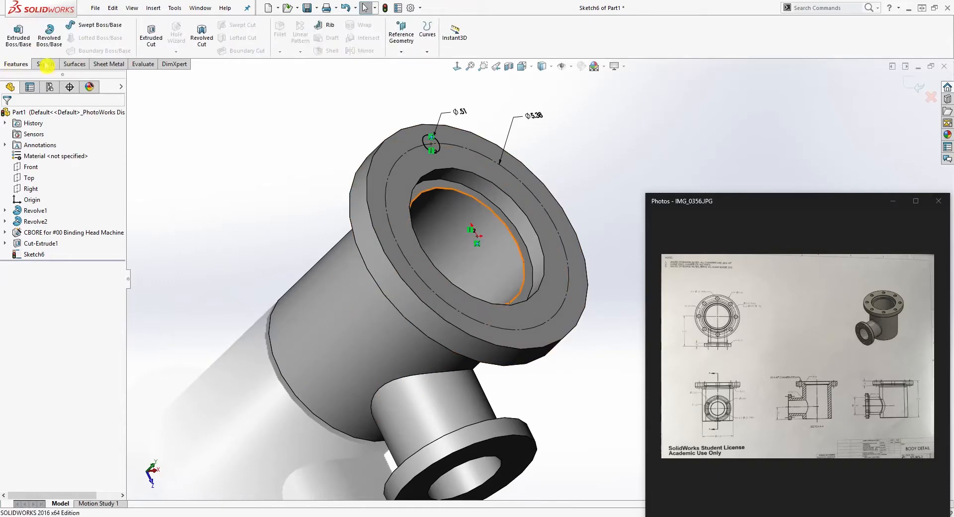
{"action": "left_click", "coordinate": [153, 38]}
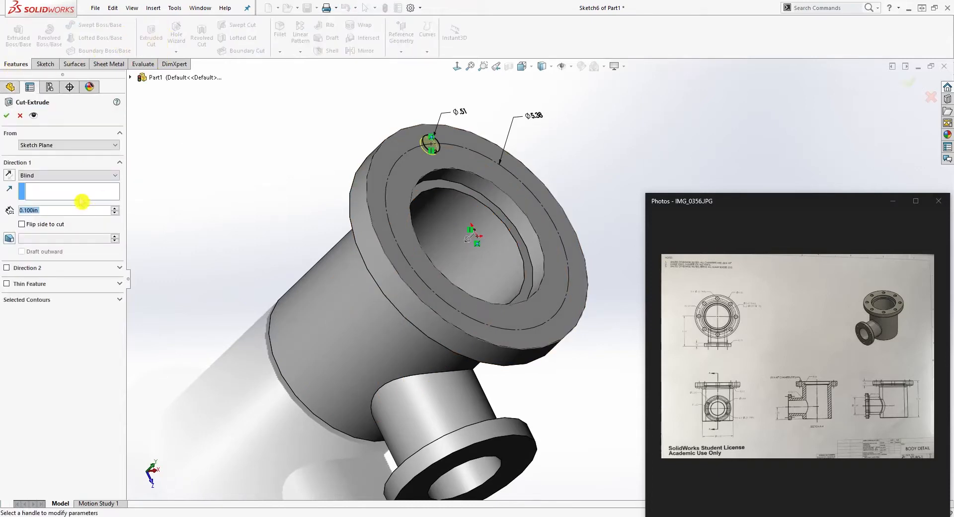
{"action": "left_click", "coordinate": [99, 176]}
{"action": "left_click", "coordinate": [85, 204]}
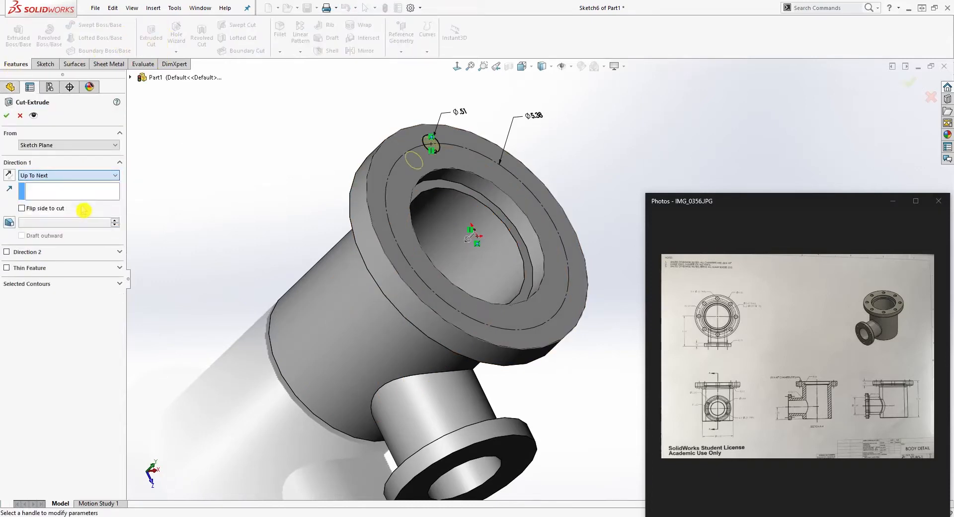
{"action": "mouse_move", "coordinate": [187, 216]}
{"action": "middle_mouse_down"}
{"action": "mouse_move", "coordinate": [278, 207]}
{"action": "mouse_move", "coordinate": [315, 197]}
{"action": "mouse_move", "coordinate": [302, 199]}
{"action": "mouse_move", "coordinate": [311, 189]}
{"action": "mouse_move", "coordinate": [545, 313]}
{"action": "middle_mouse_up"}
{"action": "left_click", "coordinate": [7, 115]}
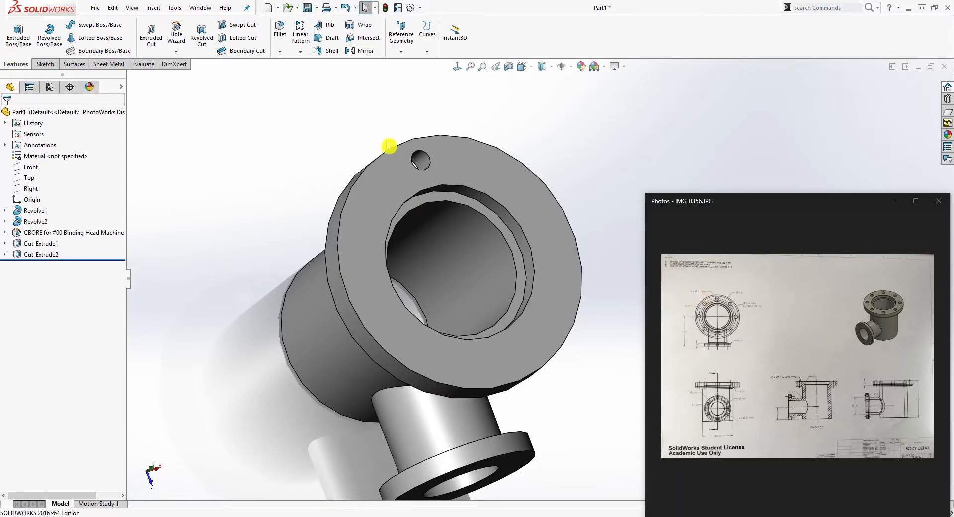
Circular-pattern the bolt hole around the main flange's outer edge with 8 equally spaced instances over 360 degrees
{"action": "middle_click_drag", "start_coordinate": [424, 173], "coordinate": [424, 232], "text": "ctrl"}
{"action": "scroll", "coordinate": [538, 294], "scroll_direction": "up", "scroll_amount": 3}
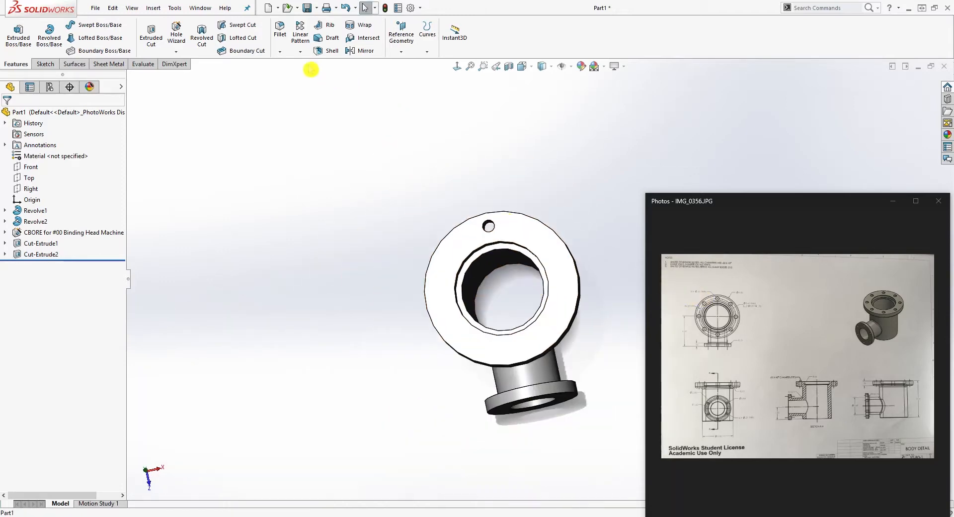
{"action": "left_click", "coordinate": [300, 51]}
{"action": "left_click", "coordinate": [323, 77]}
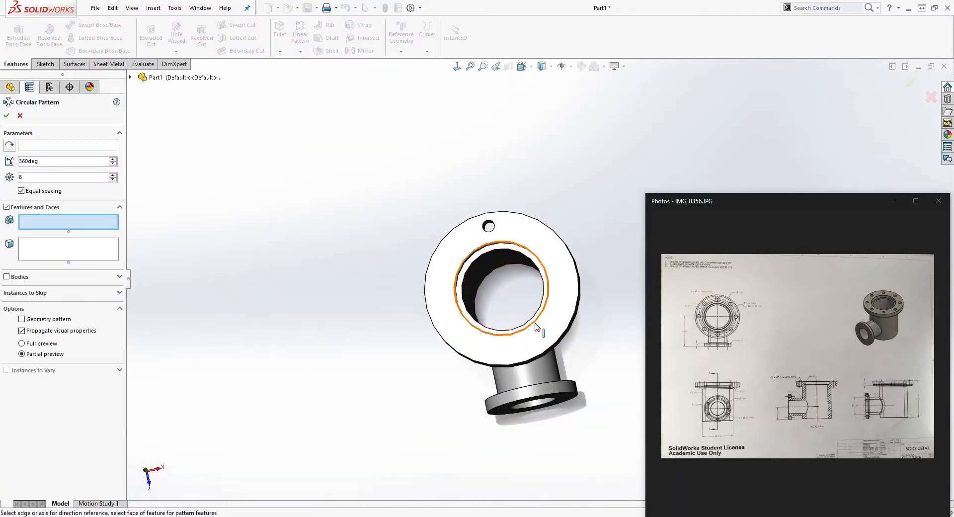
{"action": "left_click", "coordinate": [70, 146]}
{"action": "key", "text": "shift+z"}
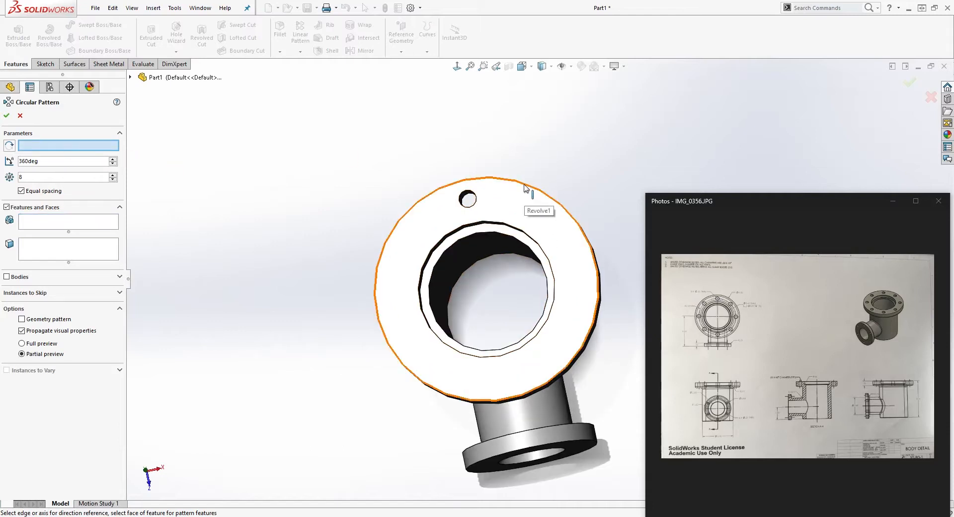
{"action": "left_click", "coordinate": [525, 187]}
{"action": "left_click", "coordinate": [54, 229]}
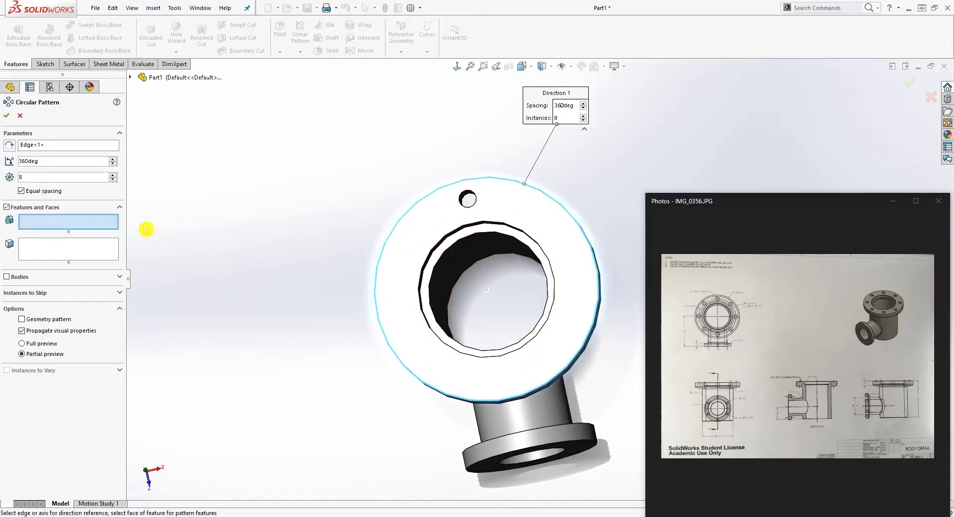
{"action": "scroll", "coordinate": [438, 228], "scroll_direction": "down", "scroll_amount": 5}
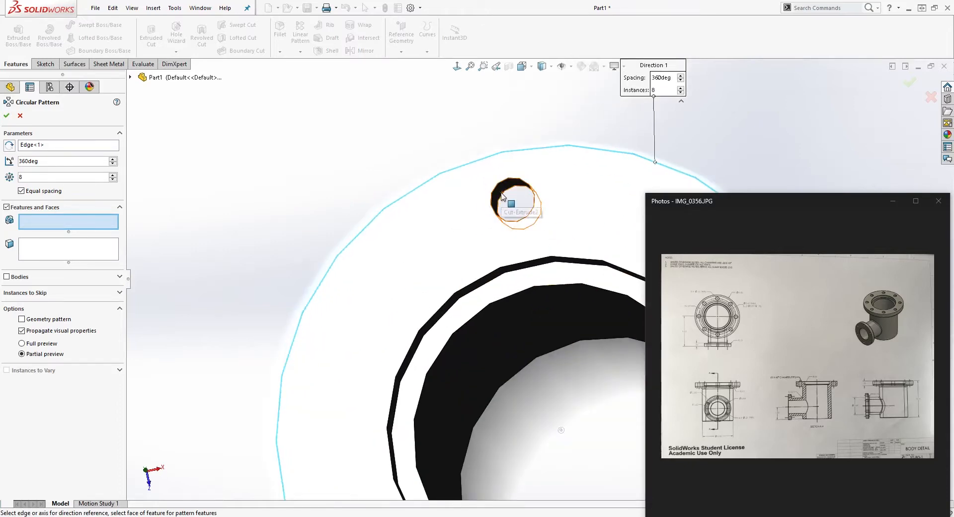
{"action": "left_click", "coordinate": [502, 195]}
{"action": "scroll", "coordinate": [502, 195], "scroll_direction": "up", "scroll_amount": 5}
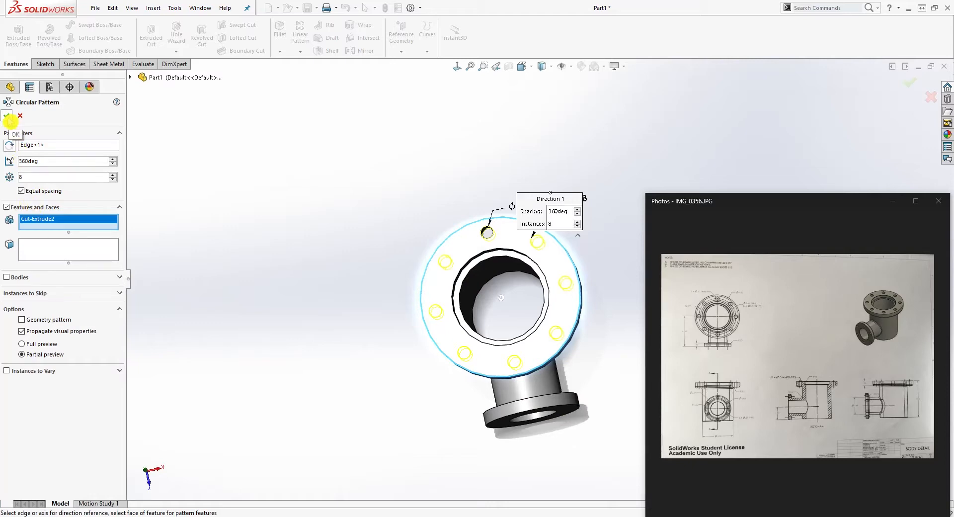
{"action": "left_click", "coordinate": [8, 117]}
Start a sketch on the front face of the side branch's flange and view it face-on
{"action": "middle_click_drag", "start_coordinate": [440, 381], "coordinate": [429, 260]}
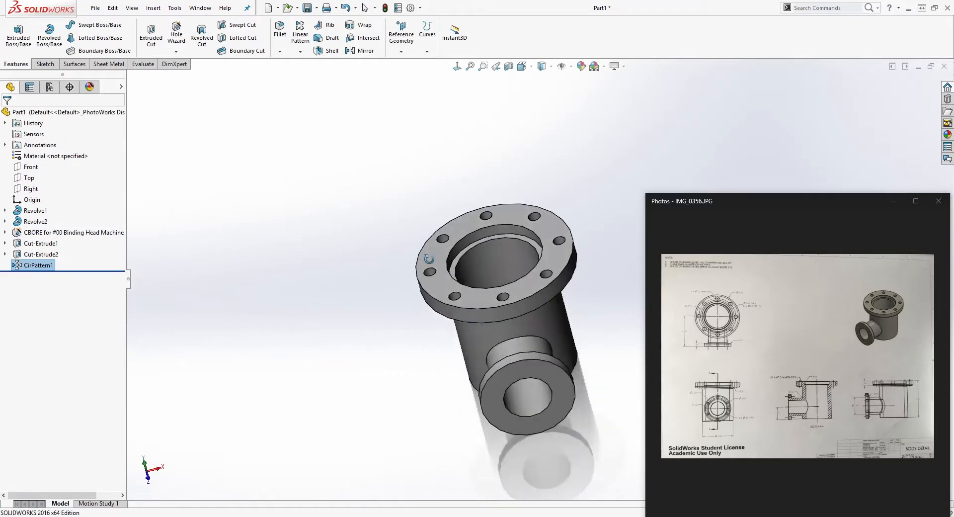
{"action": "scroll", "coordinate": [555, 301], "scroll_direction": "up", "scroll_amount": 2}
{"action": "scroll", "coordinate": [590, 315], "scroll_direction": "down", "scroll_amount": 3}
{"action": "scroll", "coordinate": [603, 321], "scroll_direction": "up", "scroll_amount": 3}
{"action": "scroll", "coordinate": [605, 321], "scroll_direction": "down", "scroll_amount": 3}
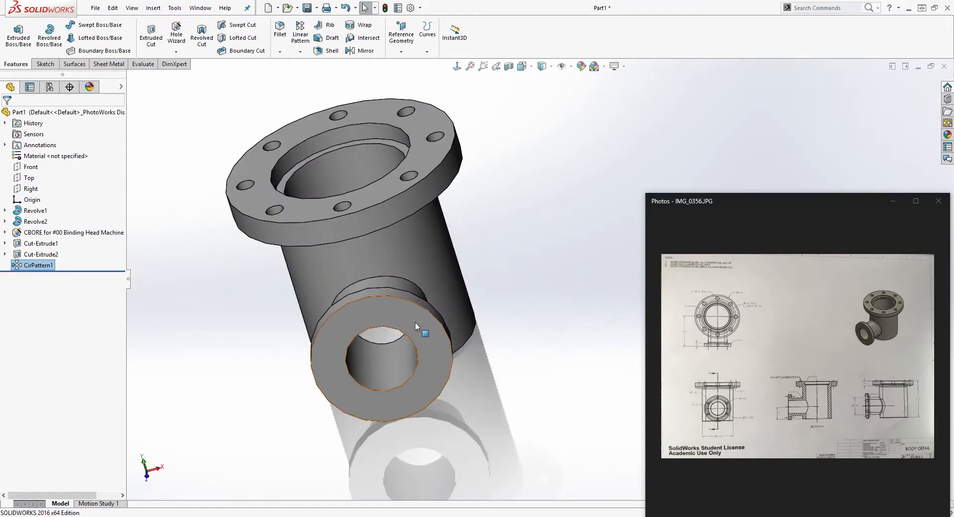
{"action": "middle_click_drag", "start_coordinate": [419, 328], "coordinate": [257, 127]}
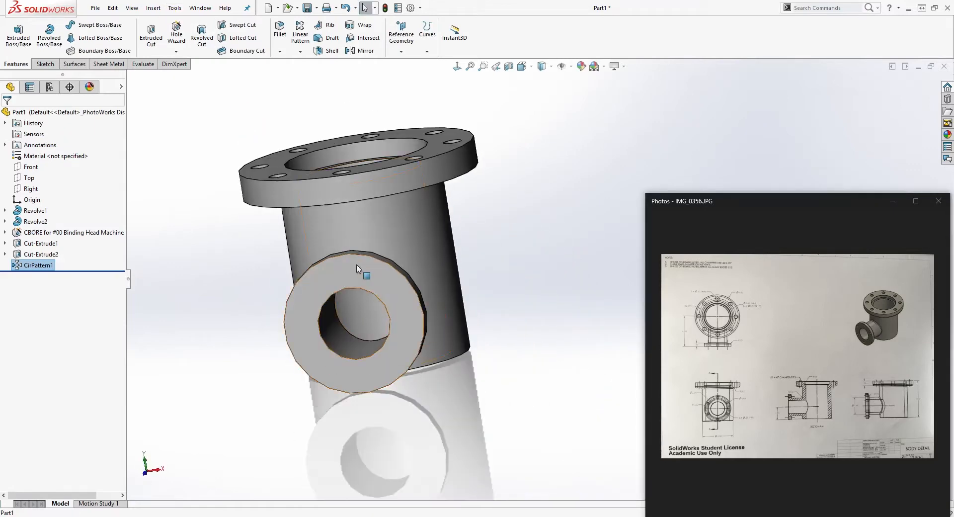
{"action": "left_click", "coordinate": [356, 264]}
{"action": "left_click", "coordinate": [46, 63]}
{"action": "left_click", "coordinate": [15, 35]}
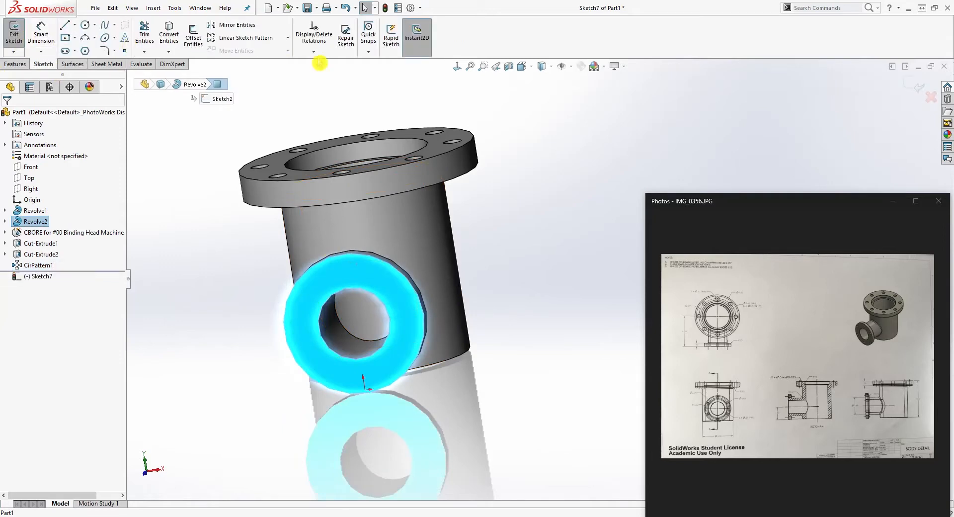
{"action": "left_click", "coordinate": [458, 68]}
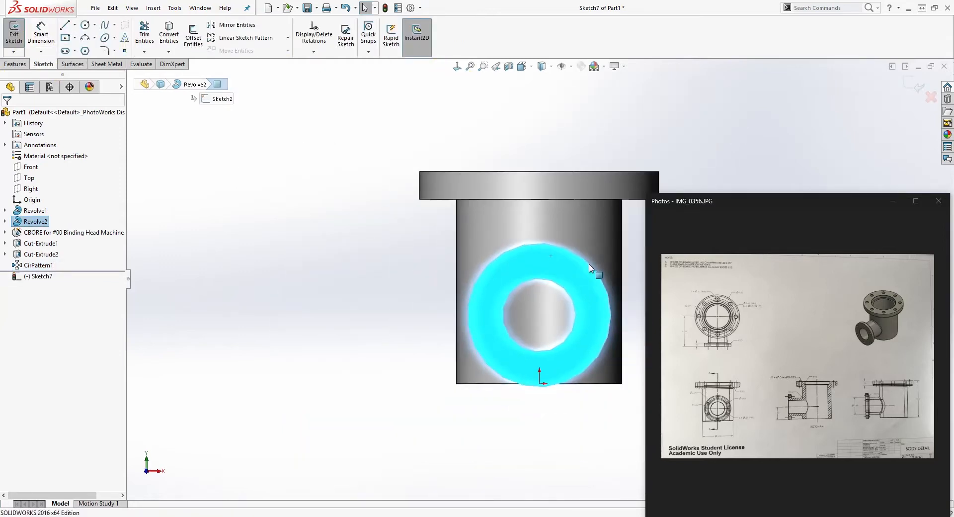
{"action": "scroll", "coordinate": [626, 298], "scroll_direction": "down", "scroll_amount": 4}
Draw a circle about 2.95 in in diameter on the side flange face, centered directly above the origin
{"action": "left_click", "coordinate": [85, 24]}
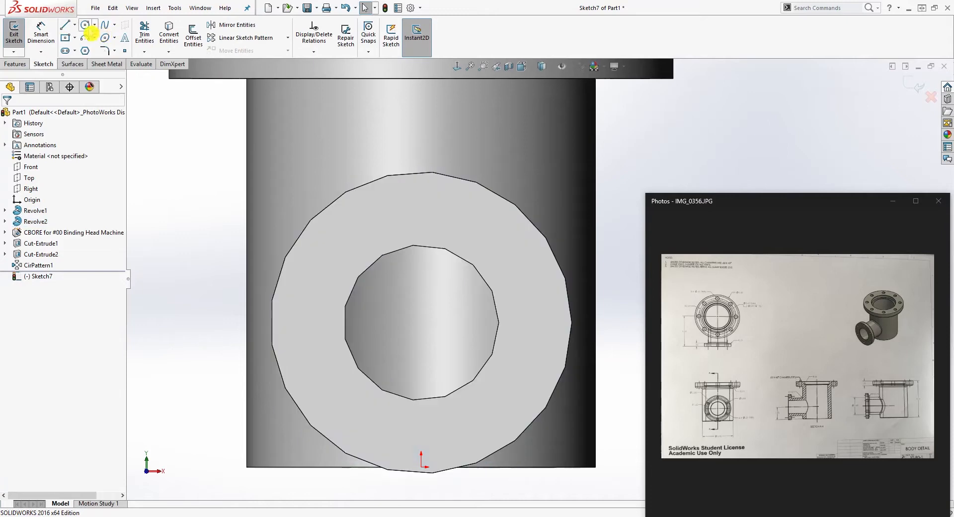
{"action": "left_click", "coordinate": [425, 332]}
{"action": "key", "text": "Escape"}
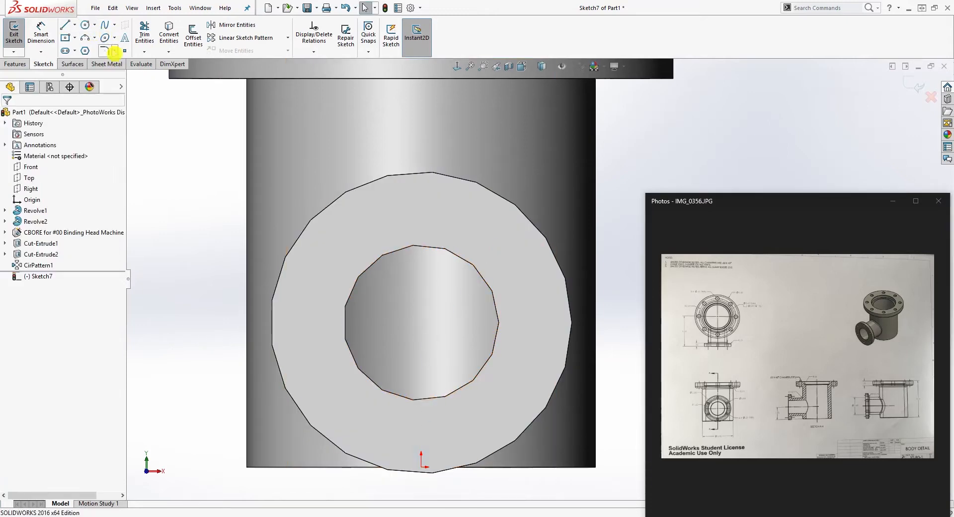
{"action": "left_click", "coordinate": [85, 26]}
{"action": "left_click", "coordinate": [421, 333]}
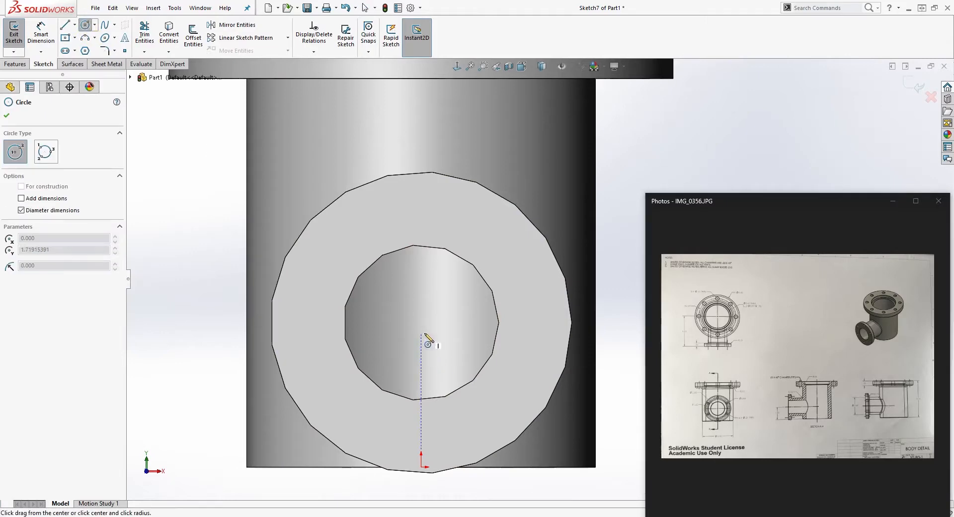
{"action": "left_click", "coordinate": [512, 264]}
{"action": "key", "text": "Escape"}
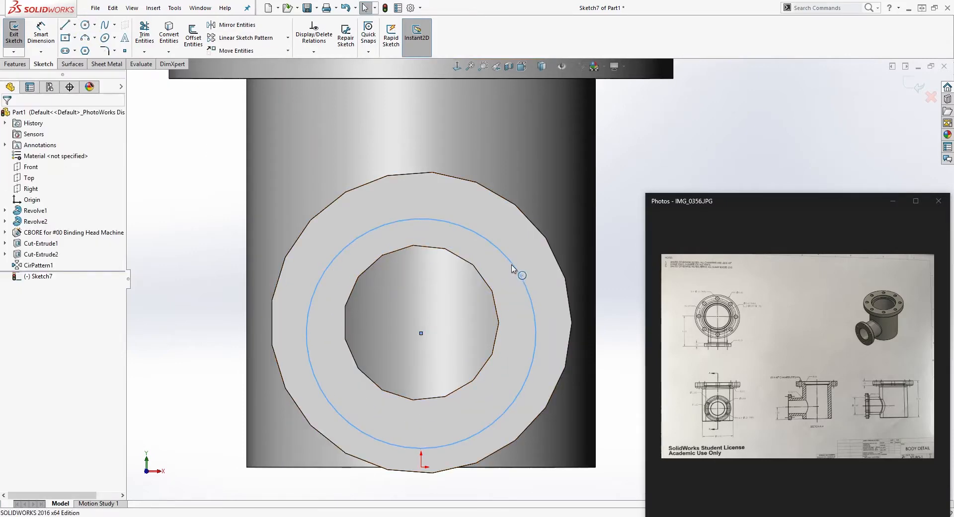
Make the new circle concentric with the side branch's bore edge
{"action": "left_click", "coordinate": [513, 271]}
{"action": "left_click", "coordinate": [477, 272], "text": "ctrl"}
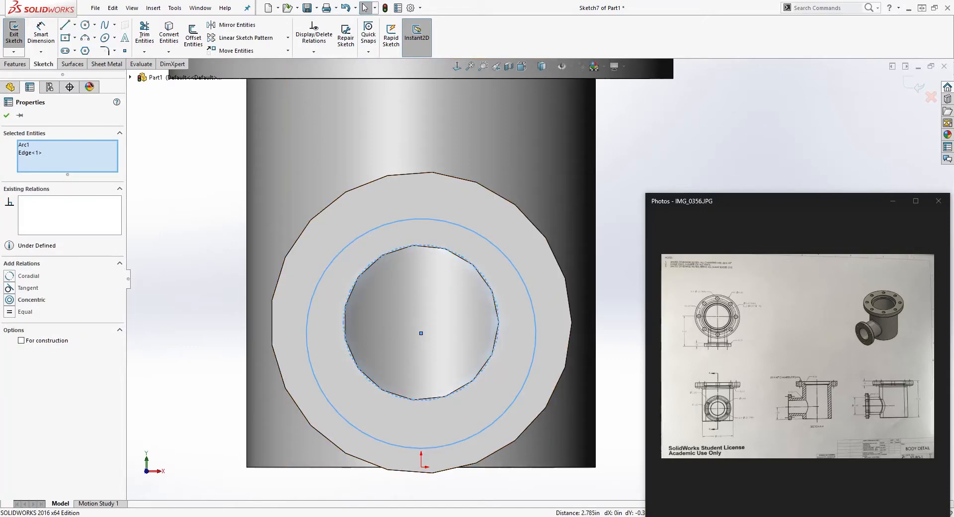
{"action": "left_click", "coordinate": [11, 300]}
{"action": "key", "text": "Escape"}
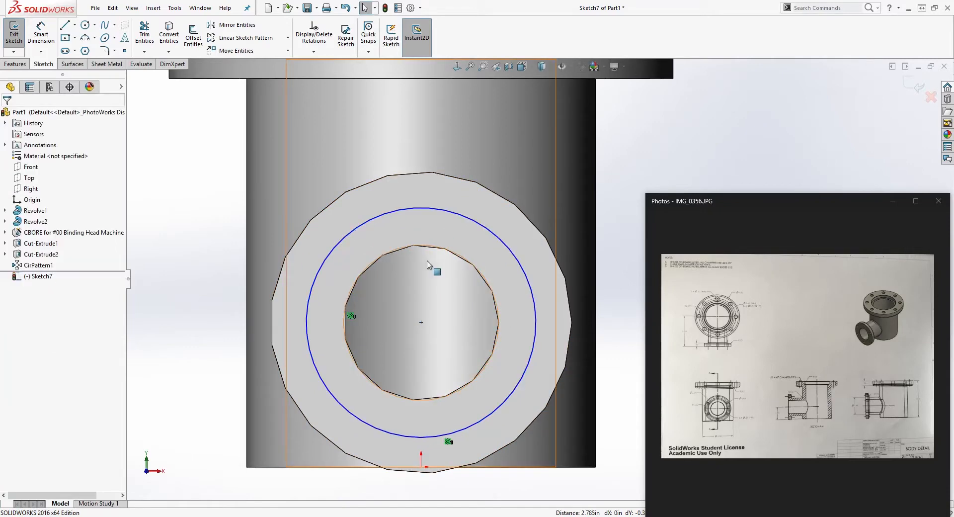
Dimension the side flange circle's diameter as 1.62*2, giving 3.24 in, and place the dimension beside the flange
{"action": "right_click_drag", "start_coordinate": [421, 343], "coordinate": [396, 217]}
{"action": "left_click", "coordinate": [391, 212]}
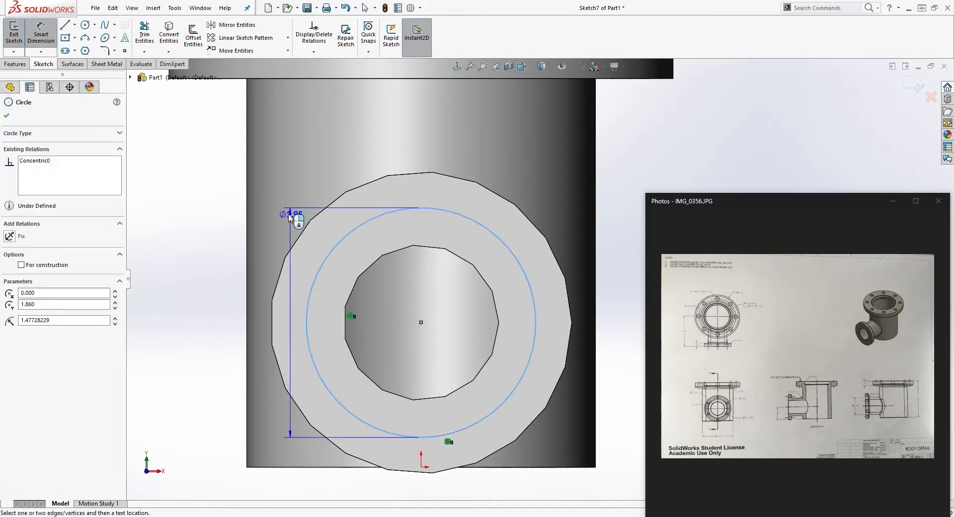
{"action": "left_click", "coordinate": [202, 183]}
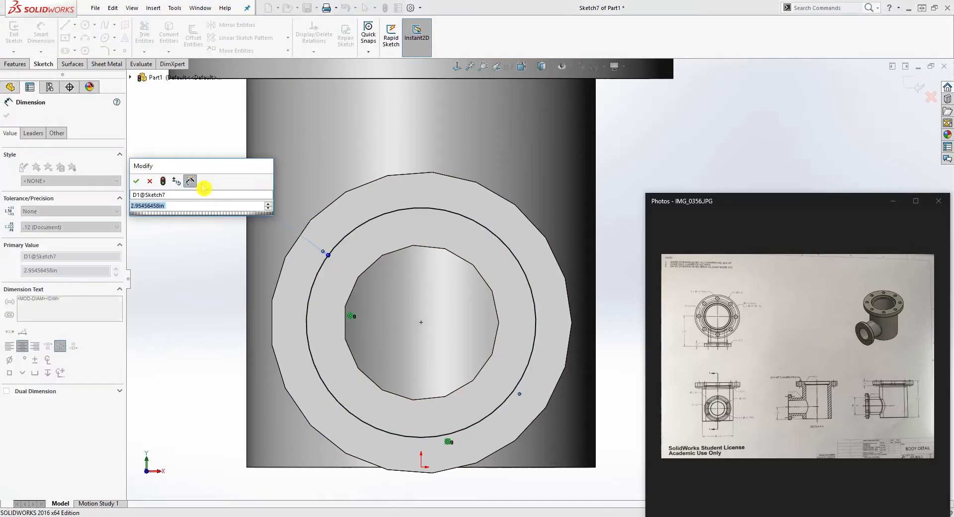
{"action": "type", "text": "1.62\""}
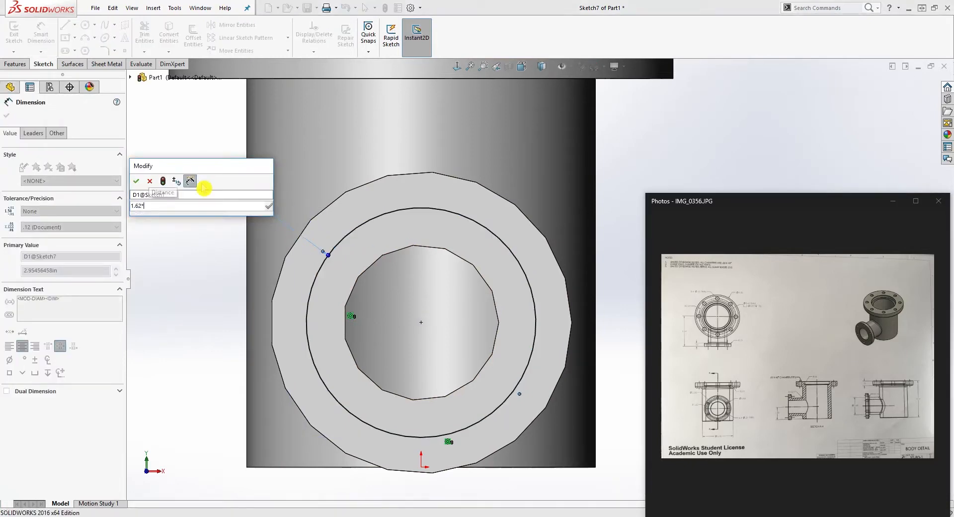
{"action": "key", "text": "Return"}
{"action": "key", "text": "Escape"}
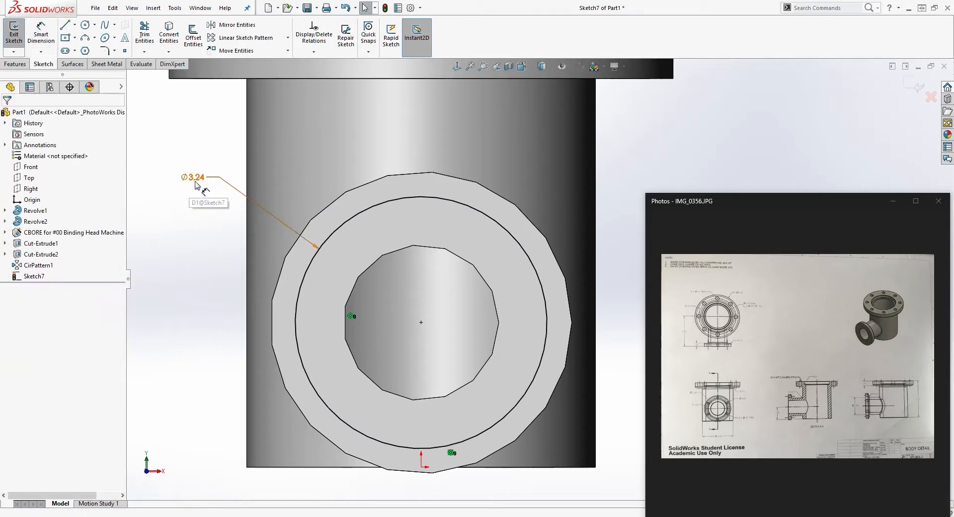
{"action": "left_click_drag", "start_coordinate": [195, 181], "coordinate": [224, 211]}
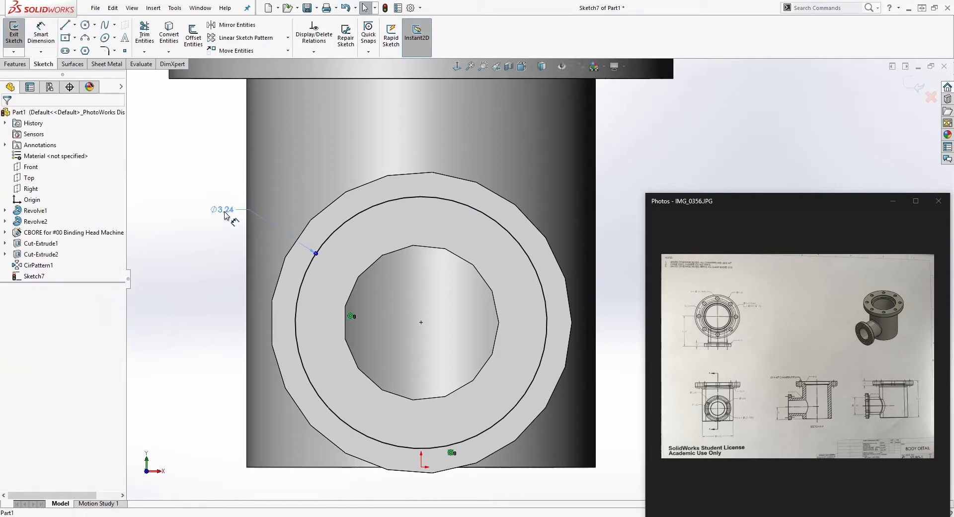
Convert the 3.24 in circle on the side flange to construction geometry
{"action": "left_click", "coordinate": [374, 207]}
{"action": "left_click", "coordinate": [23, 250]}
{"action": "key", "text": "Escape"}
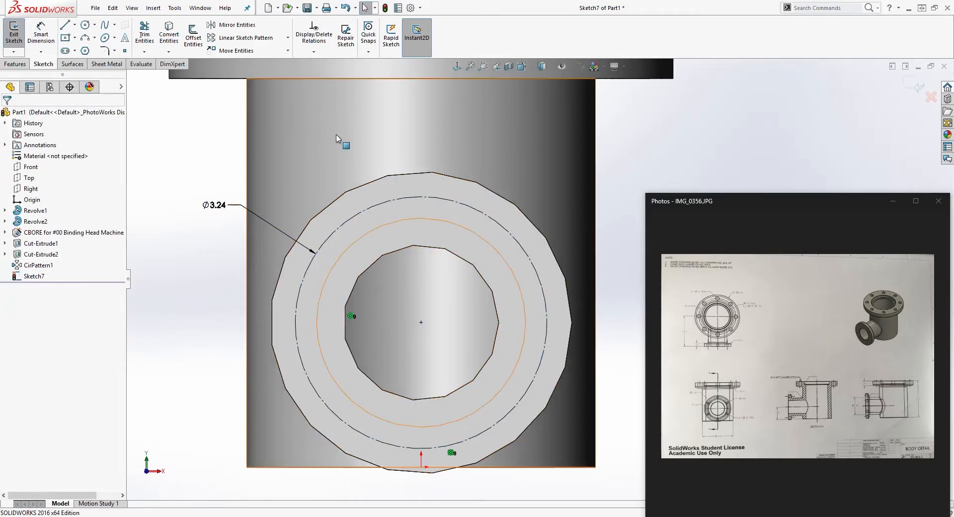
Draw a small bolt-hole circle about 0.70 in in diameter near the top of the side flange's construction circle
{"action": "left_click", "coordinate": [86, 26]}
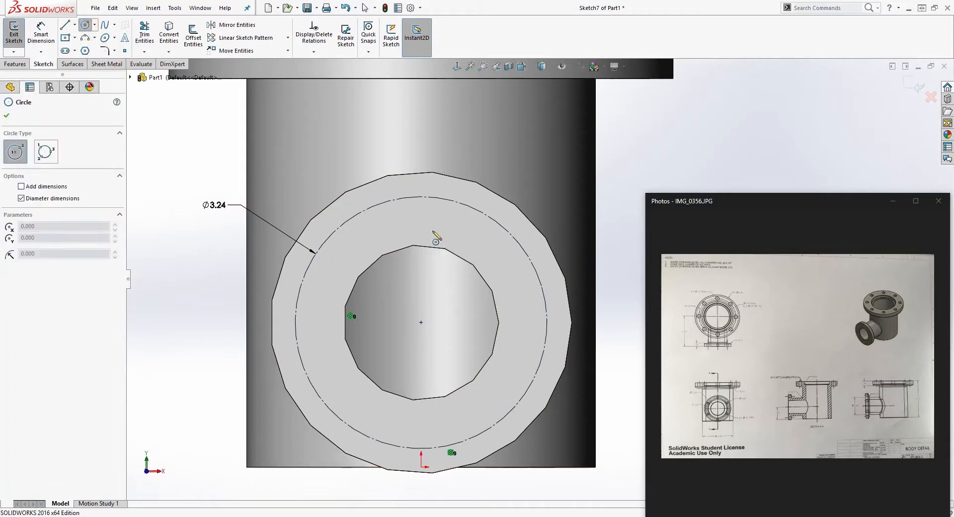
{"action": "left_click", "coordinate": [414, 220]}
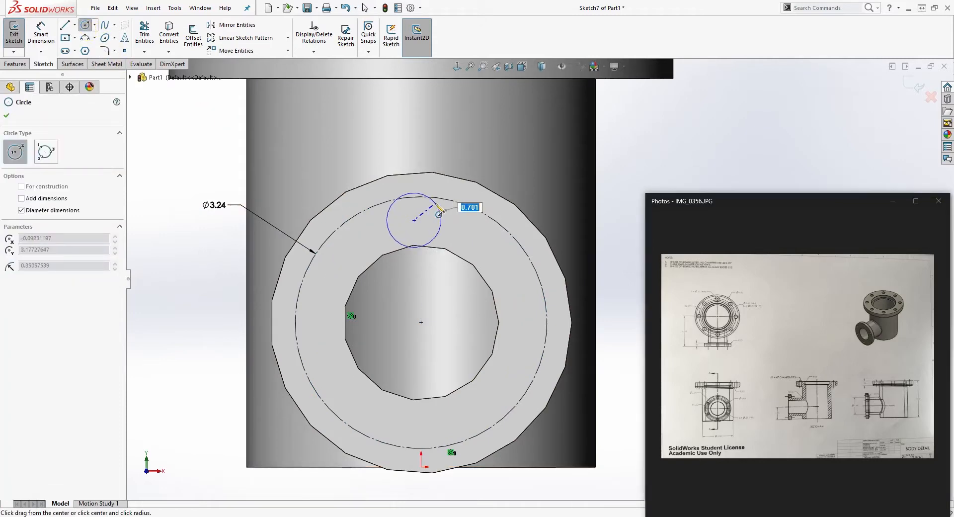
{"action": "left_click", "coordinate": [436, 204]}
{"action": "key", "text": "Escape"}
Make the bolt-hole circle's centre coincident with the side flange's 3.24 in construction circle
{"action": "left_click", "coordinate": [414, 221]}
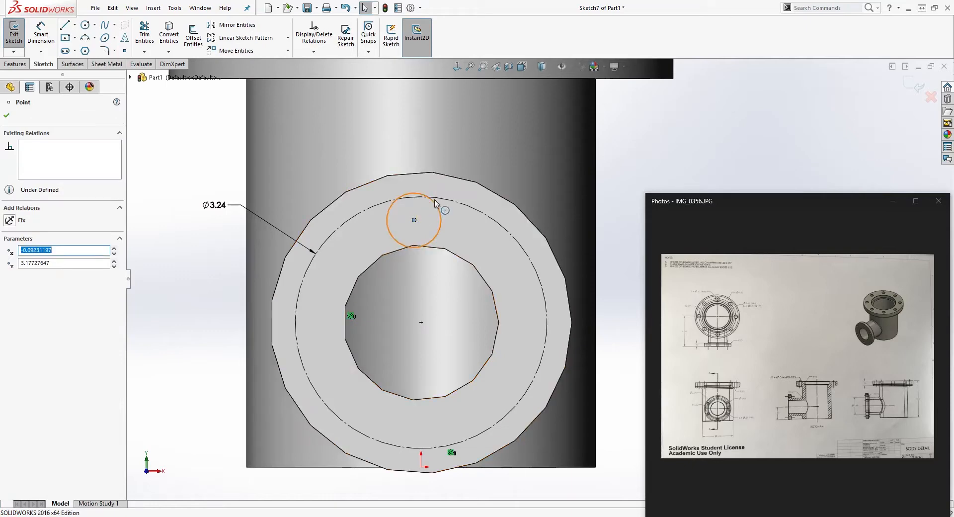
{"action": "left_click", "coordinate": [319, 248], "text": "ctrl"}
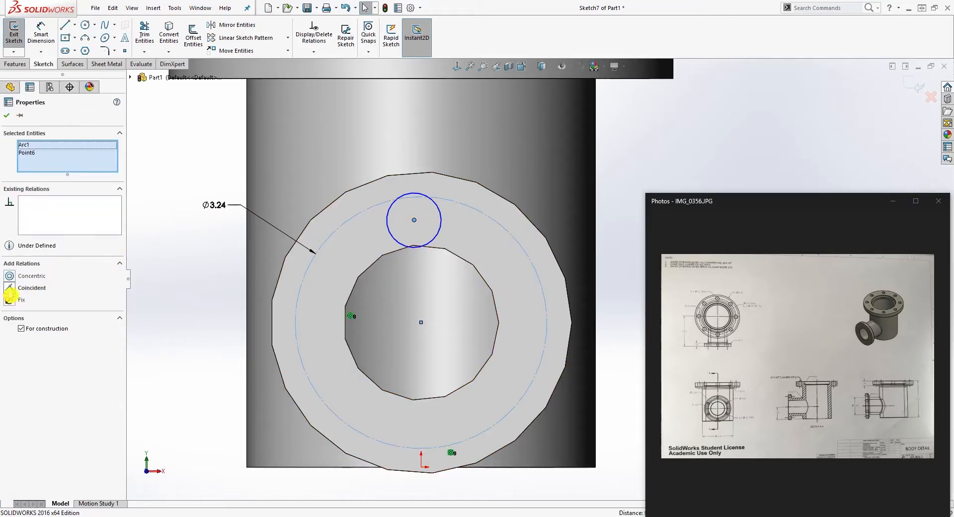
{"action": "left_click", "coordinate": [9, 288]}
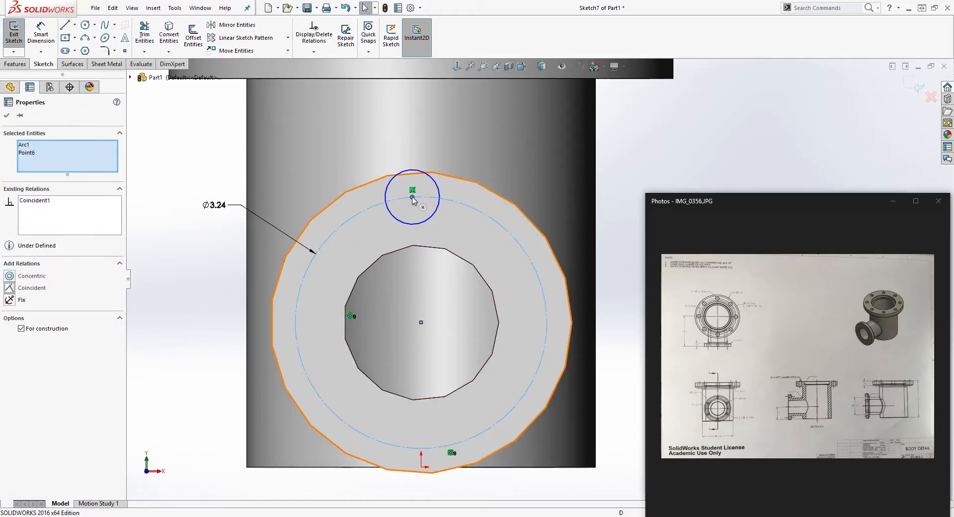
{"action": "scroll", "coordinate": [463, 318], "scroll_direction": "up", "scroll_amount": 2}
{"action": "key", "text": "Escape"}
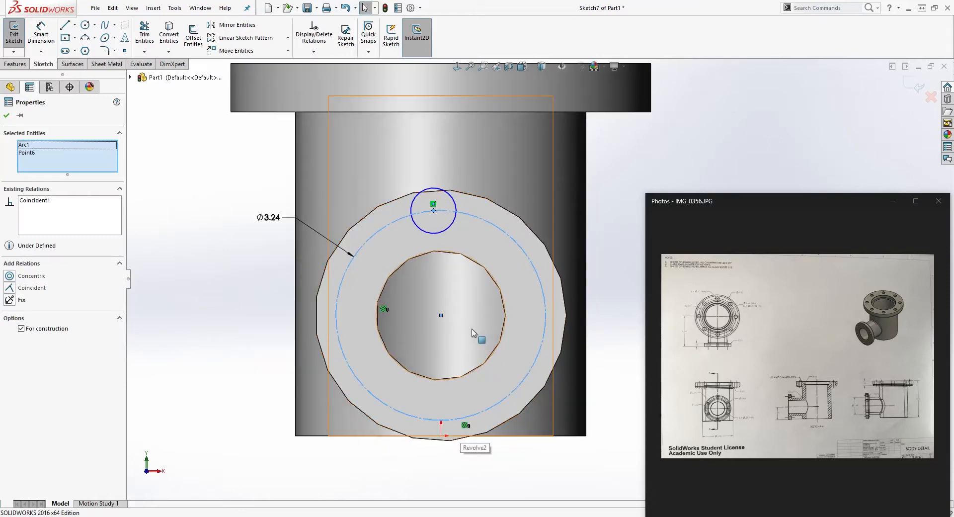
Align the bolt-hole circle's centre vertically with the centre of the side flange's construction circle
{"action": "left_click", "coordinate": [433, 211]}
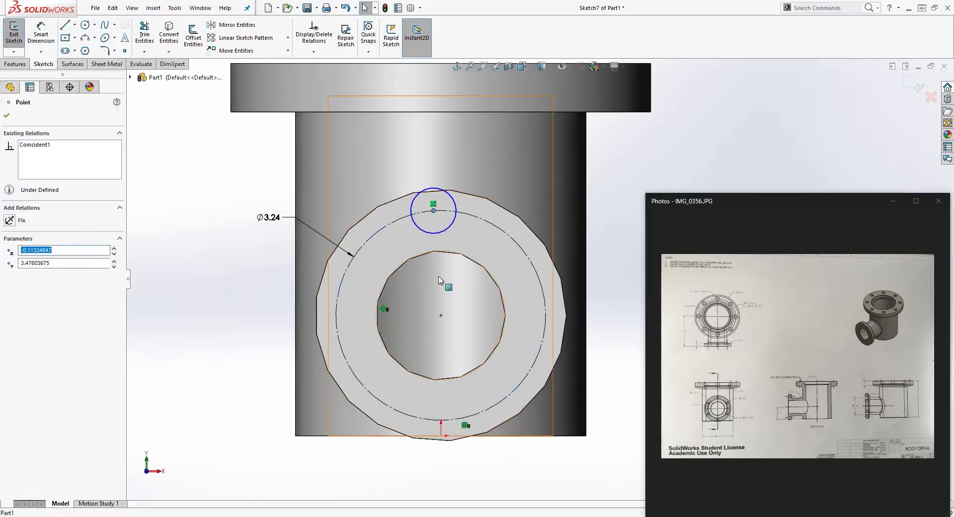
{"action": "left_click", "coordinate": [441, 315], "text": "ctrl"}
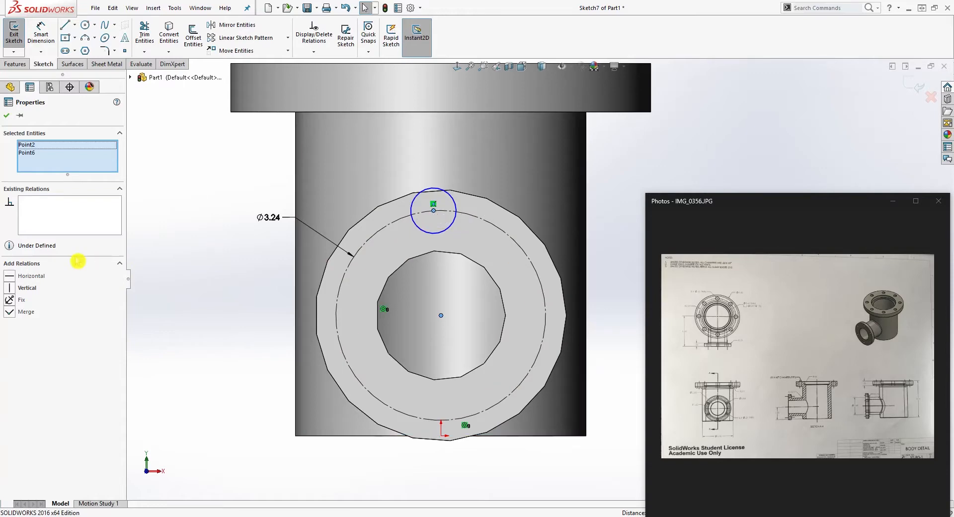
{"action": "left_click", "coordinate": [17, 290]}
{"action": "key", "text": "Escape"}
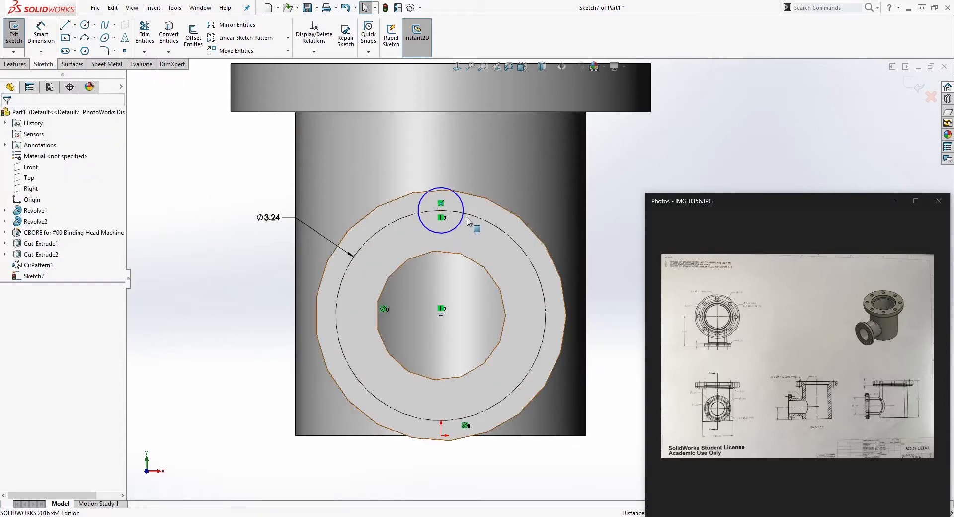
Dimension the bolt-hole circle's diameter as 0.31 in, placing the dimension inside the side flange's outline
{"action": "scroll", "coordinate": [578, 206], "scroll_direction": "down", "scroll_amount": 2}
{"action": "key", "text": "d"}
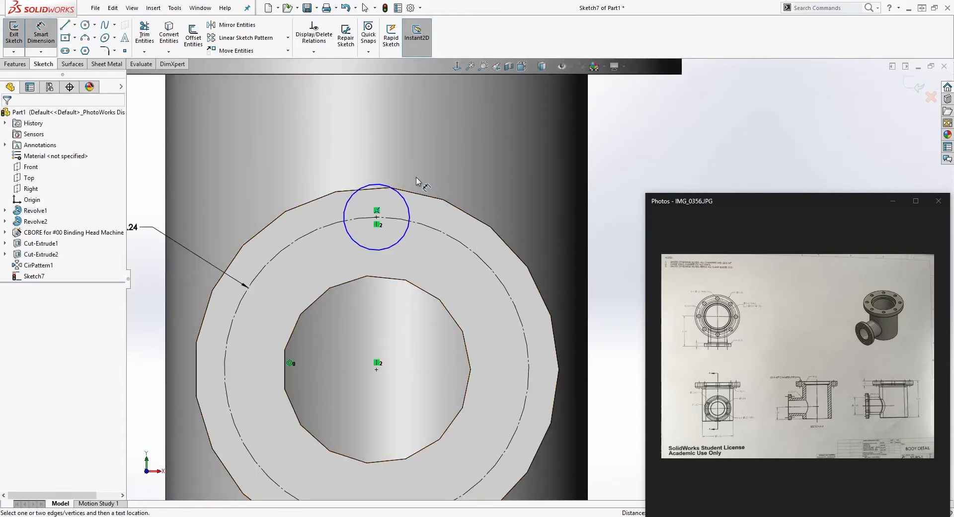
{"action": "left_click", "coordinate": [406, 240]}
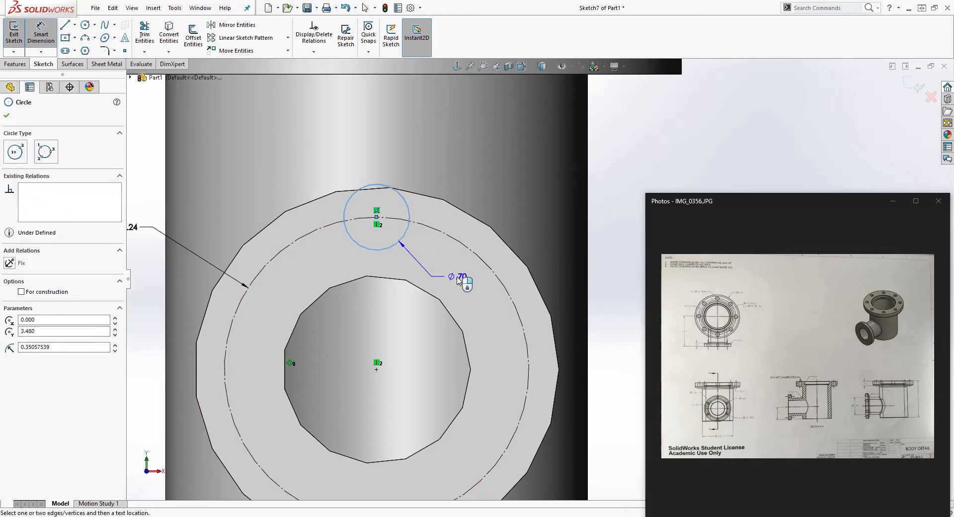
{"action": "left_click", "coordinate": [467, 271]}
{"action": "type", "text": ".31"}
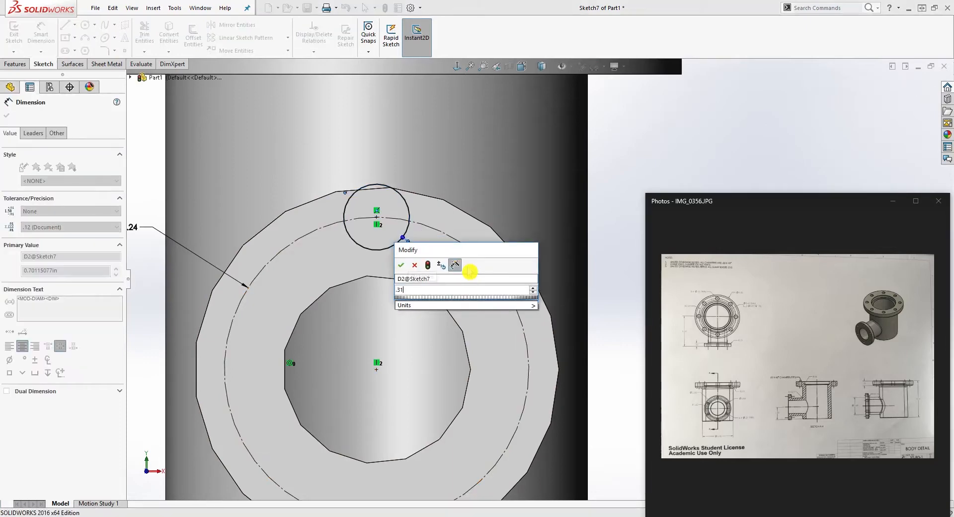
{"action": "key", "text": "Return"}
{"action": "key", "text": "Escape"}
{"action": "left_click", "coordinate": [144, 148]}
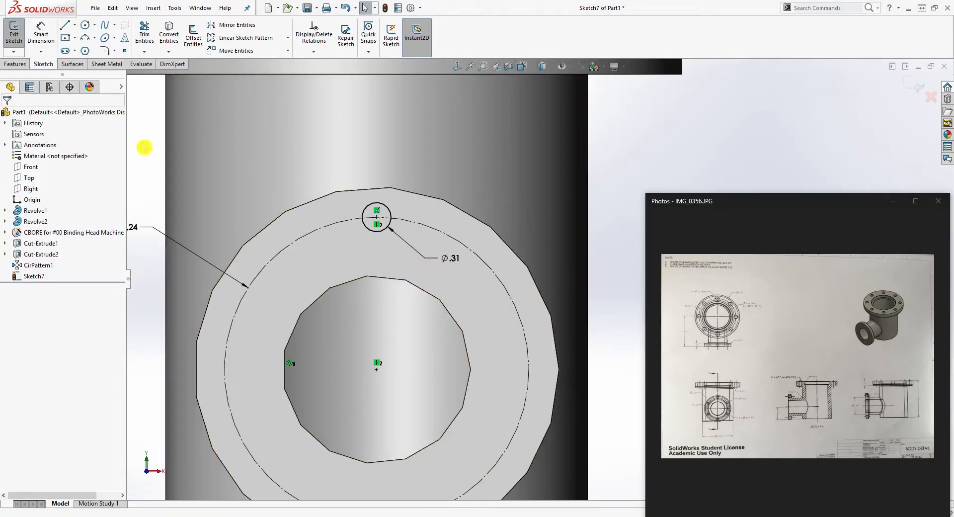
Cut-extrude the 0.31 in circle through the side flange with the Up To Next end condition
{"action": "left_click", "coordinate": [14, 65]}
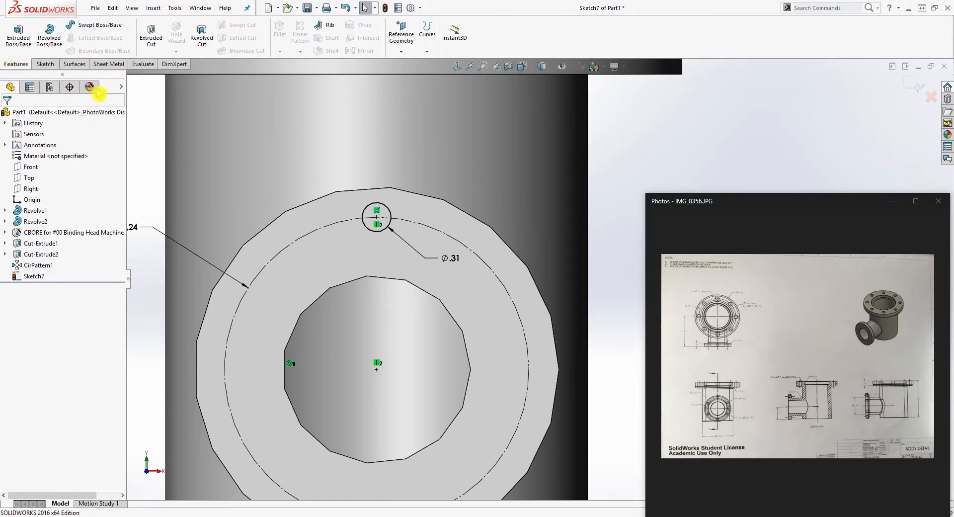
{"action": "left_click", "coordinate": [149, 42]}
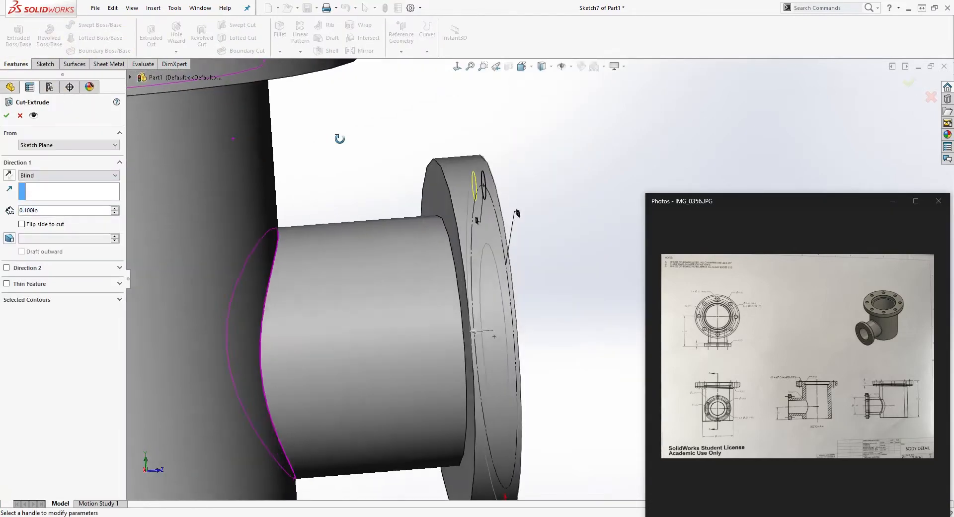
{"action": "left_click", "coordinate": [85, 174]}
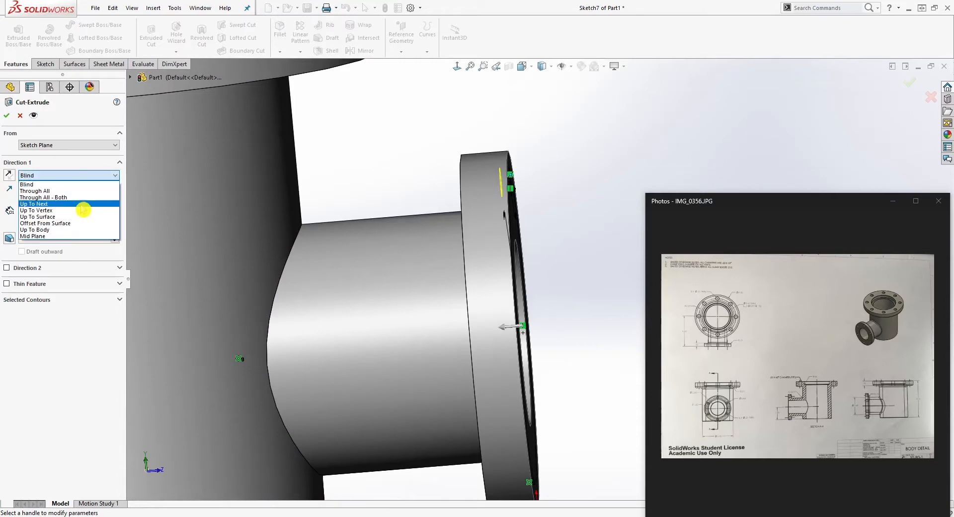
{"action": "left_click", "coordinate": [82, 205]}
{"action": "middle_click_drag", "start_coordinate": [298, 189], "coordinate": [443, 180]}
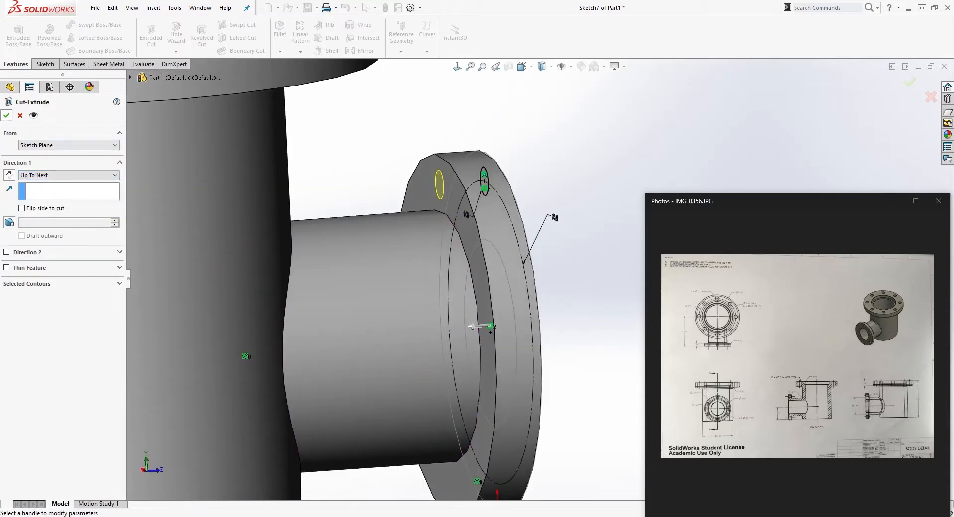
{"action": "left_click", "coordinate": [6, 117]}
{"action": "middle_click_drag", "start_coordinate": [350, 228], "coordinate": [417, 329]}
{"action": "scroll", "coordinate": [458, 348], "scroll_direction": "down", "scroll_amount": 1}
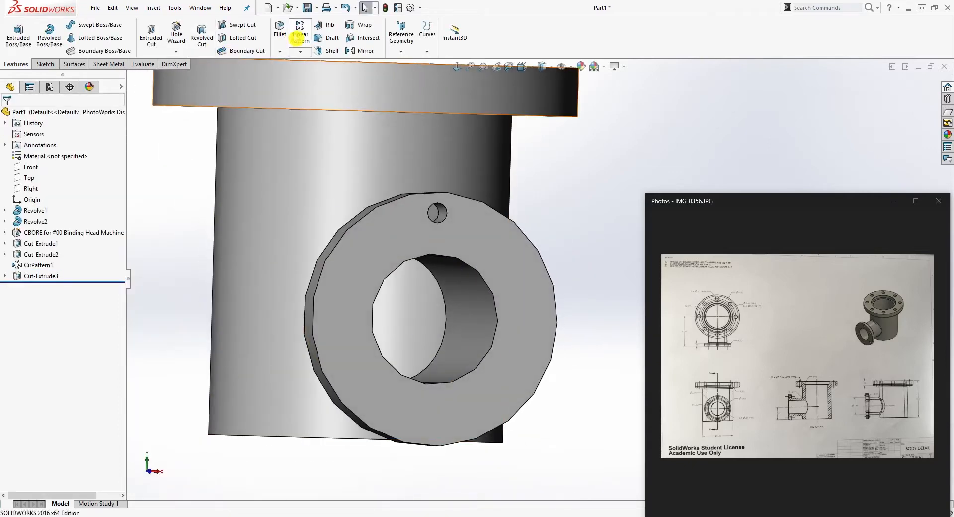
Circular-pattern the side flange's bolt hole around the flange's outer edge, with 6 equally spaced instances over 360 degrees
{"action": "left_click", "coordinate": [300, 51]}
{"action": "left_click", "coordinate": [319, 74]}
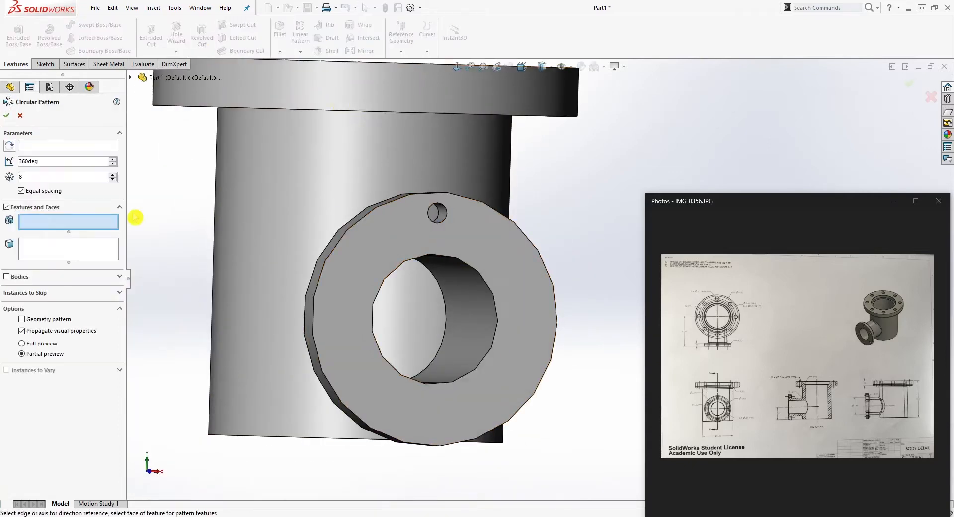
{"action": "left_click", "coordinate": [69, 146]}
{"action": "left_click", "coordinate": [380, 203]}
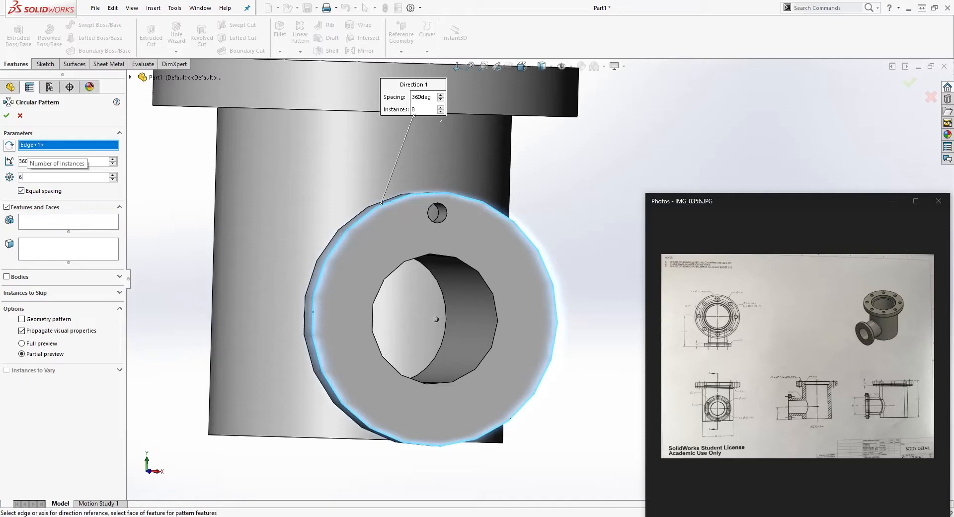
{"action": "left_click", "coordinate": [41, 228]}
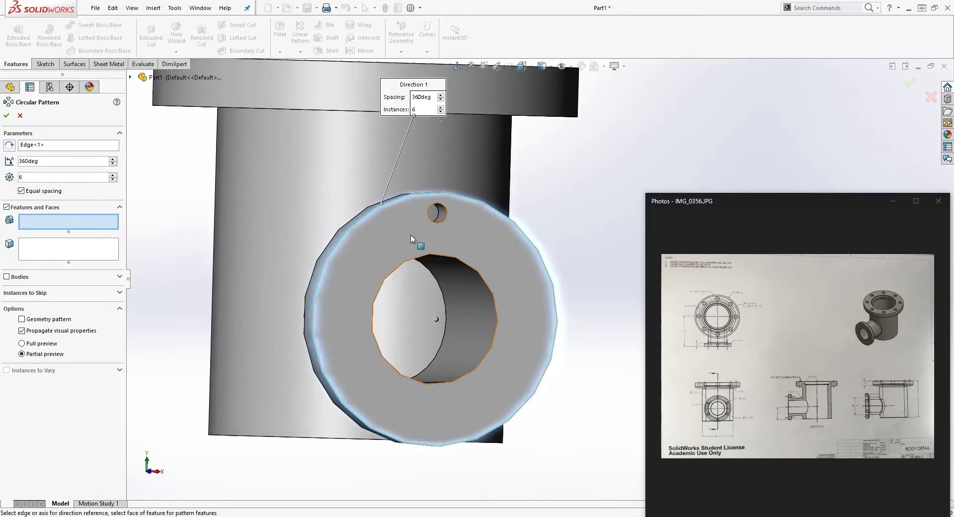
{"action": "scroll", "coordinate": [432, 219], "scroll_direction": "down", "scroll_amount": 5}
{"action": "left_click", "coordinate": [472, 221]}
{"action": "scroll", "coordinate": [473, 221], "scroll_direction": "up", "scroll_amount": 6}
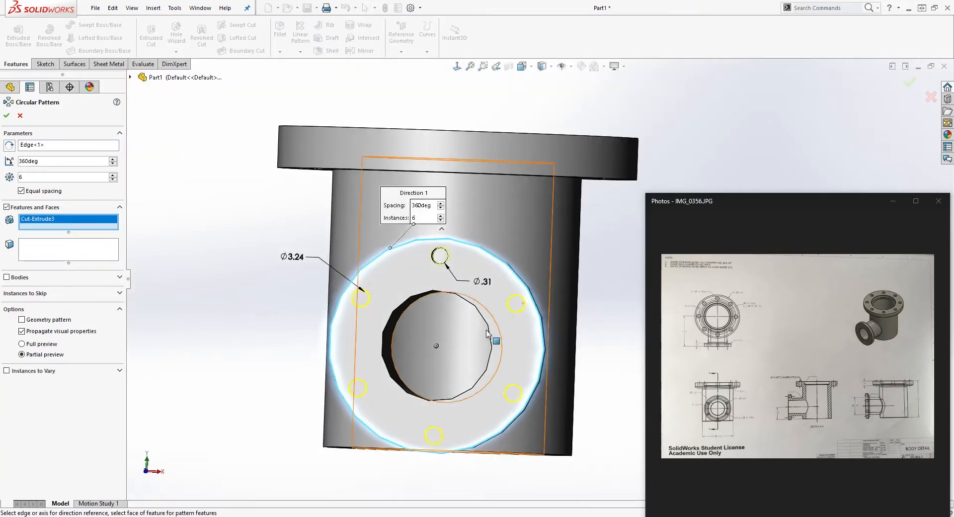
{"action": "left_click", "coordinate": [104, 177]}
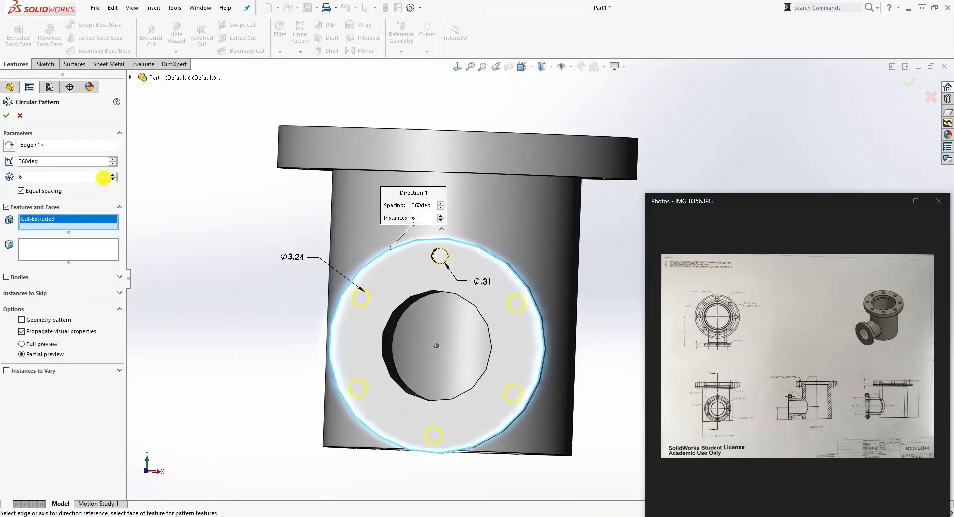
{"action": "left_click", "coordinate": [6, 115]}
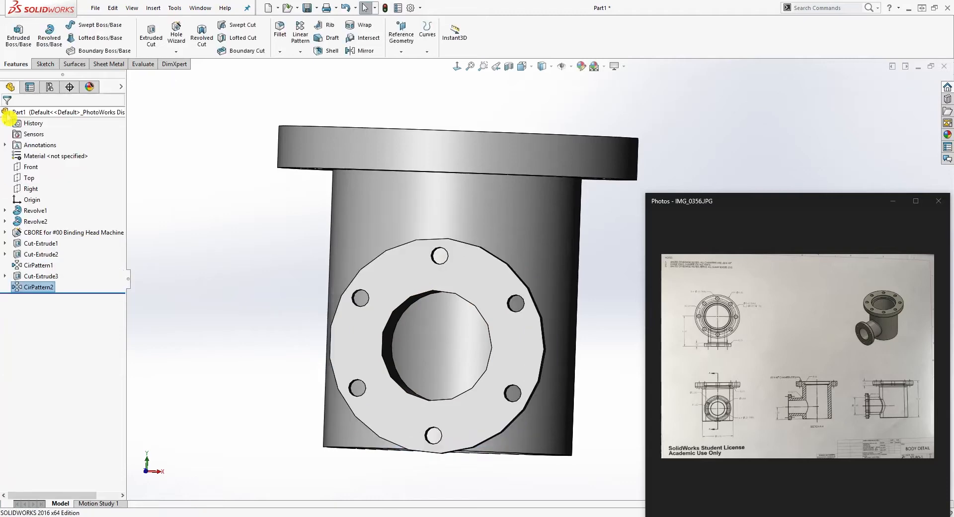
Fillet the top flange's lower outer edge and the edge where its underside meets the main pipe, with a 0.19 in radius
{"action": "scroll", "coordinate": [418, 260], "scroll_direction": "up", "scroll_amount": 1}
{"action": "middle_click_drag", "start_coordinate": [418, 260], "coordinate": [517, 306]}
{"action": "scroll", "coordinate": [623, 291], "scroll_direction": "up", "scroll_amount": 6}
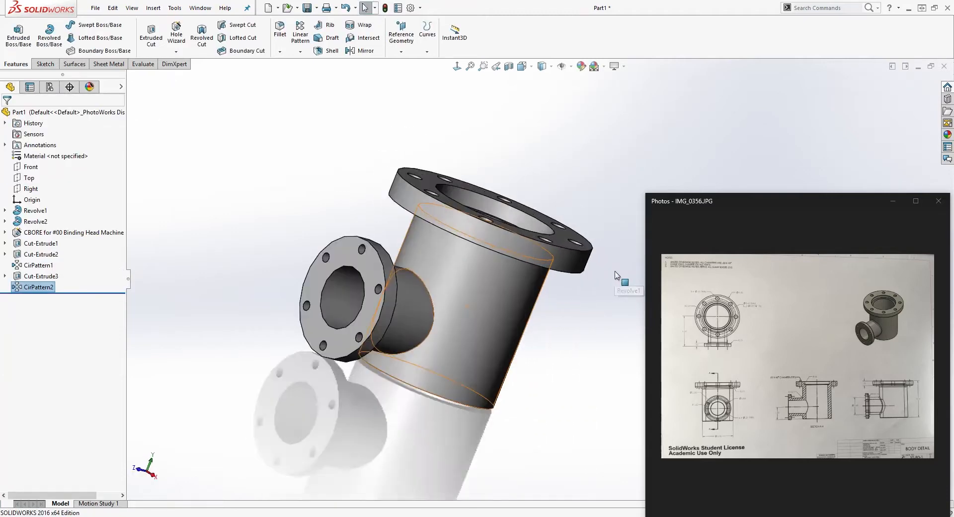
{"action": "middle_click_drag", "start_coordinate": [549, 215], "coordinate": [545, 163]}
{"action": "scroll", "coordinate": [536, 234], "scroll_direction": "down", "scroll_amount": 5}
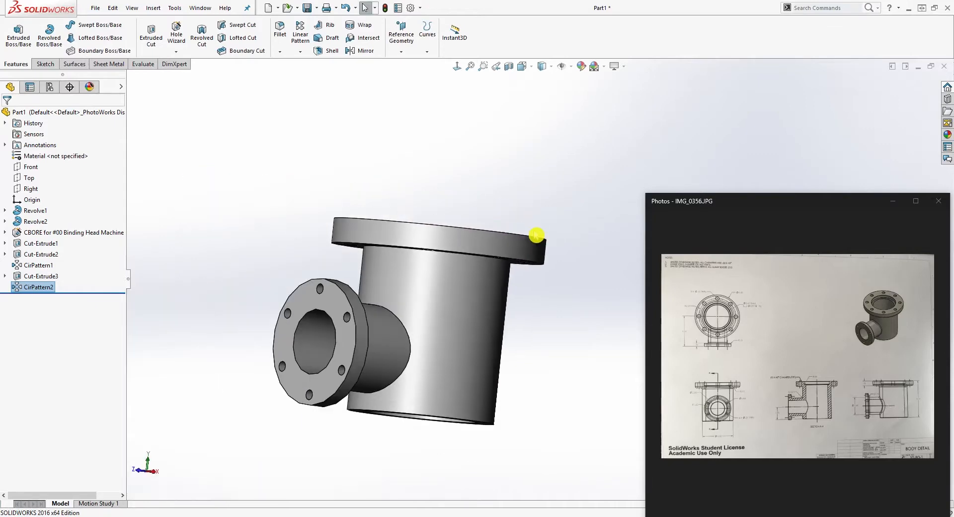
{"action": "left_click", "coordinate": [279, 30]}
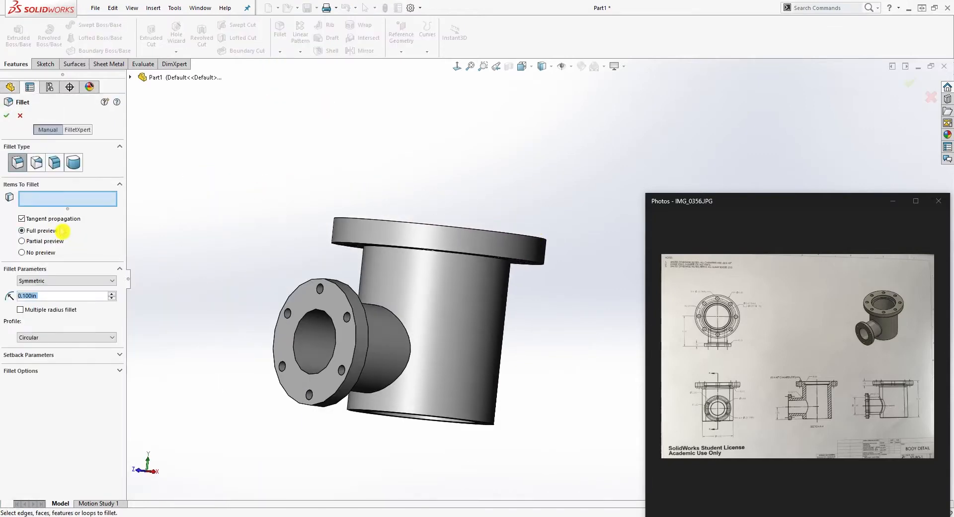
{"action": "type", "text": ".19"}
{"action": "left_click", "coordinate": [370, 249]}
{"action": "scroll", "coordinate": [369, 261], "scroll_direction": "up", "scroll_amount": 4}
{"action": "middle_click_drag", "start_coordinate": [404, 268], "coordinate": [435, 251]}
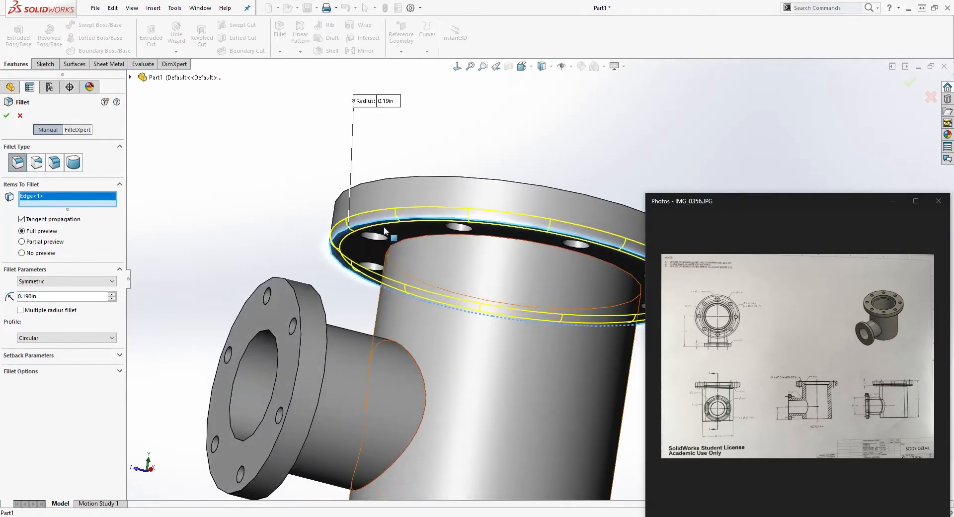
{"action": "left_click", "coordinate": [430, 235]}
{"action": "middle_click_drag", "start_coordinate": [373, 298], "coordinate": [369, 336]}
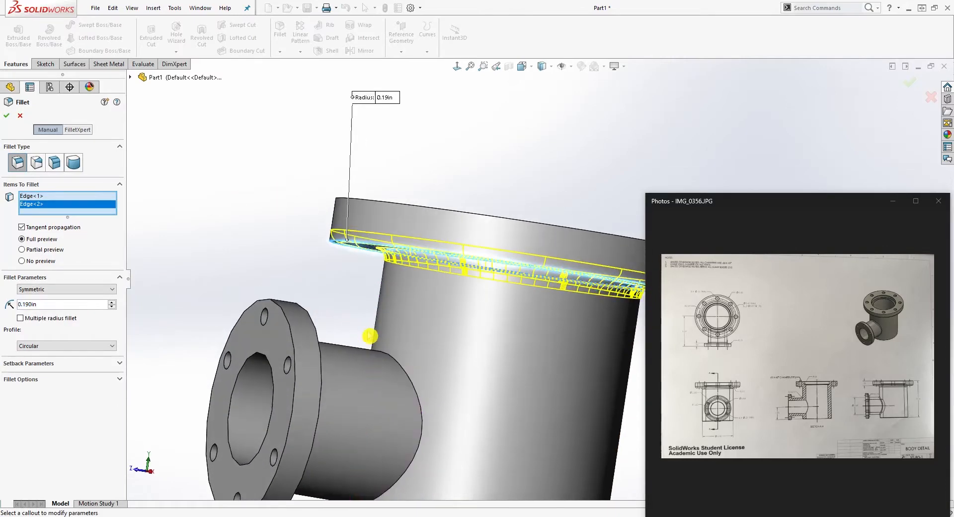
{"action": "left_click", "coordinate": [7, 115]}
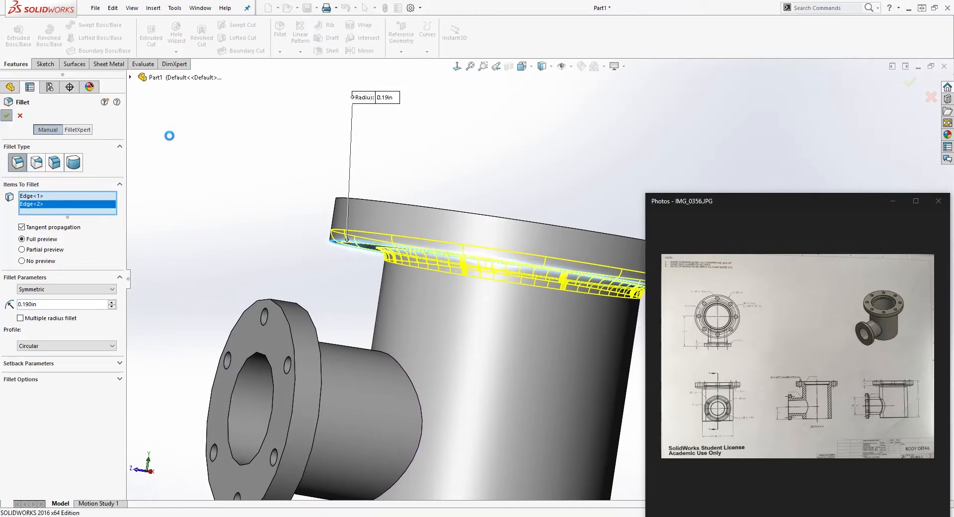
Fillet the inner edge at the base of the top flange's counterbore with a 0.06 in radius
{"action": "scroll", "coordinate": [298, 205], "scroll_direction": "down", "scroll_amount": 4}
{"action": "middle_click_drag", "start_coordinate": [464, 302], "coordinate": [472, 322]}
{"action": "scroll", "coordinate": [512, 235], "scroll_direction": "down", "scroll_amount": 6}
{"action": "scroll", "coordinate": [473, 322], "scroll_direction": "up", "scroll_amount": 6}
{"action": "middle_click_drag", "start_coordinate": [546, 259], "coordinate": [466, 256]}
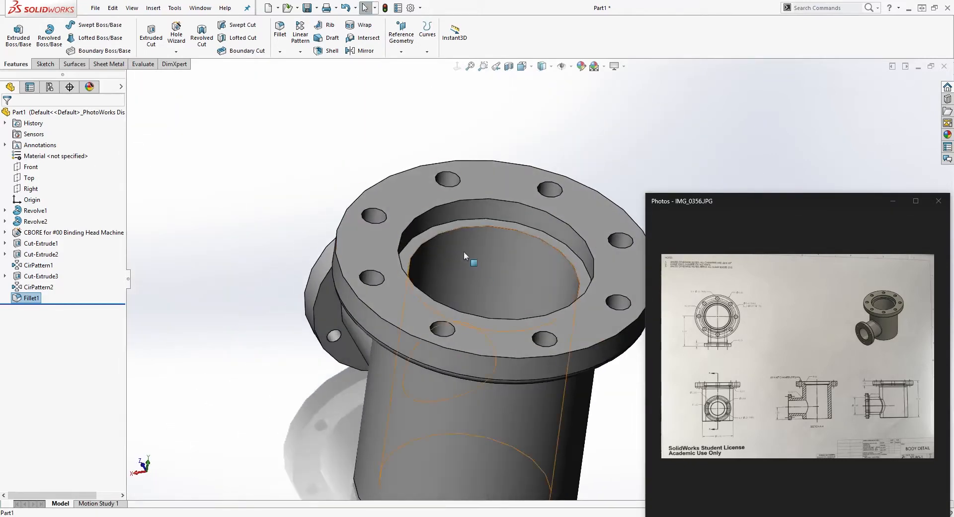
{"action": "left_click", "coordinate": [281, 31]}
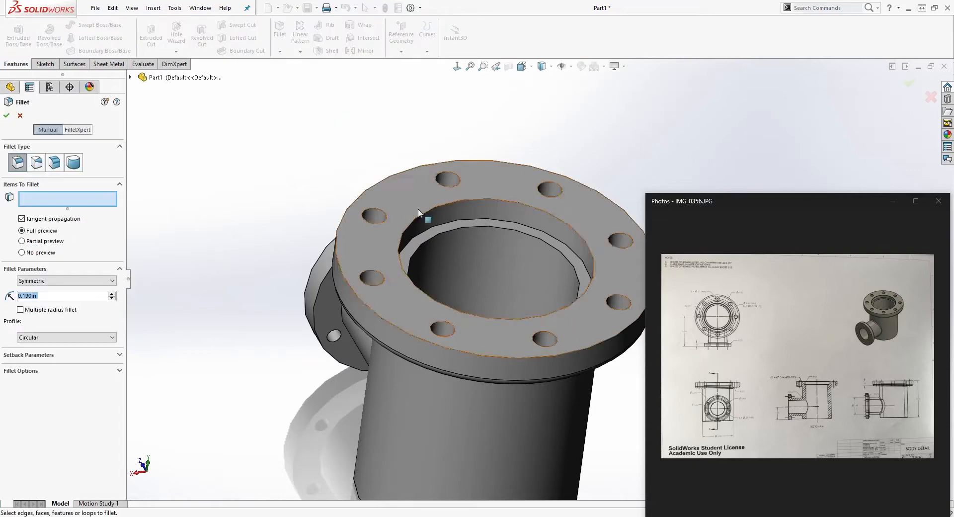
{"action": "left_click", "coordinate": [437, 225]}
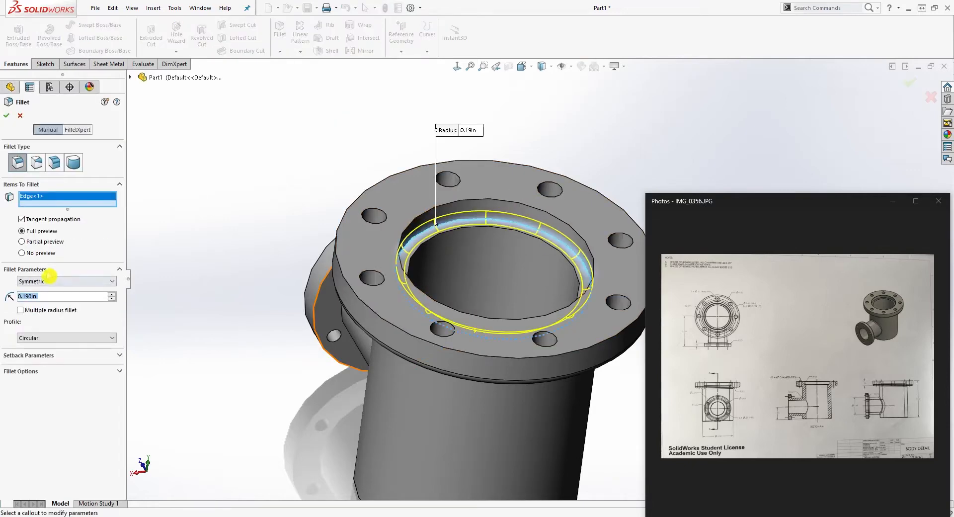
{"action": "type", "text": ".06"}
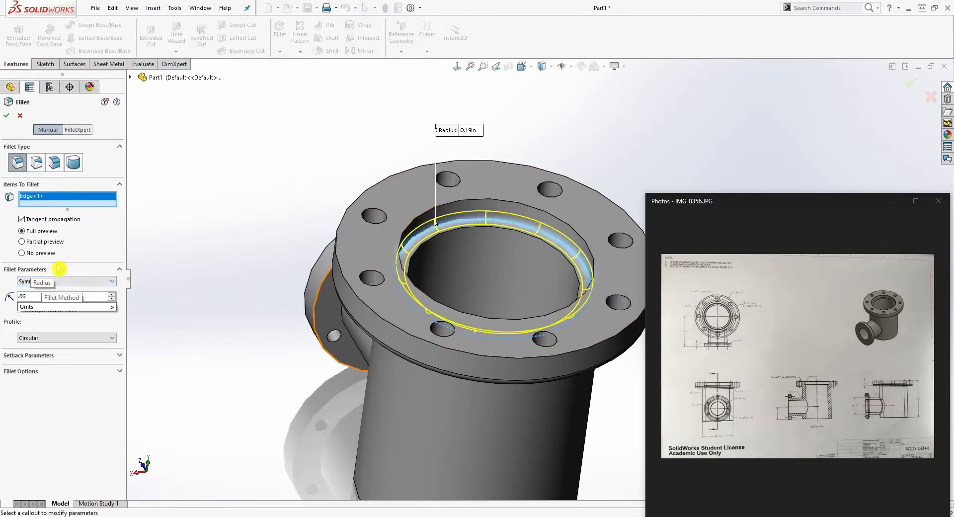
{"action": "key", "text": "Return"}
{"action": "left_click", "coordinate": [7, 115]}
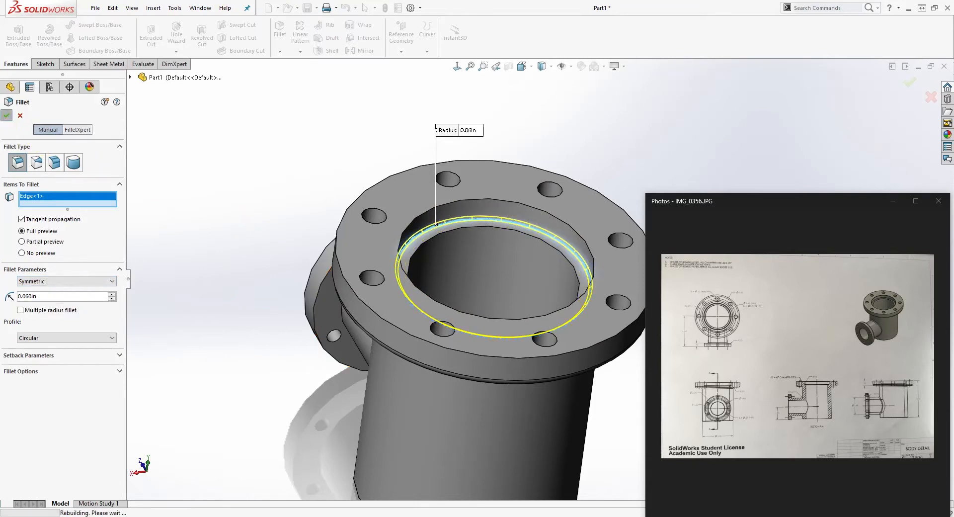
Start a constant-size fillet and set its radius to 0.13 in
{"action": "middle_click_drag", "start_coordinate": [249, 221], "coordinate": [291, 140]}
{"action": "left_click", "coordinate": [280, 30]}
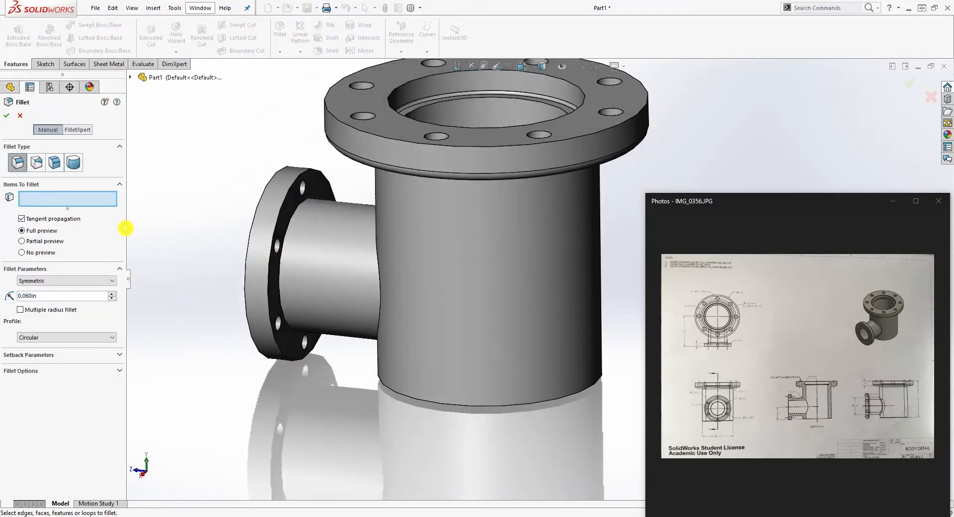
{"action": "double_click", "coordinate": [25, 296]}
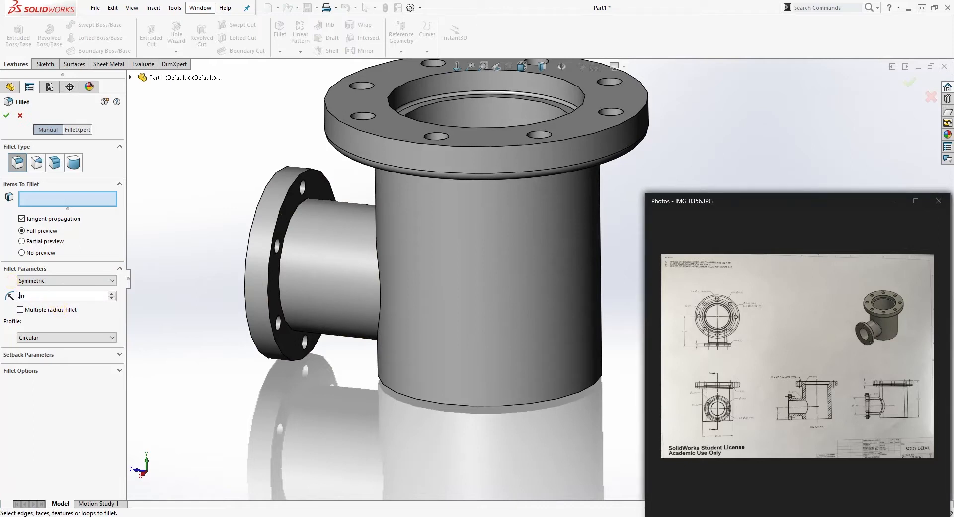
{"action": "type", "text": ".0"}
{"action": "key", "text": "BackSpace"}
{"action": "type", "text": "13"}
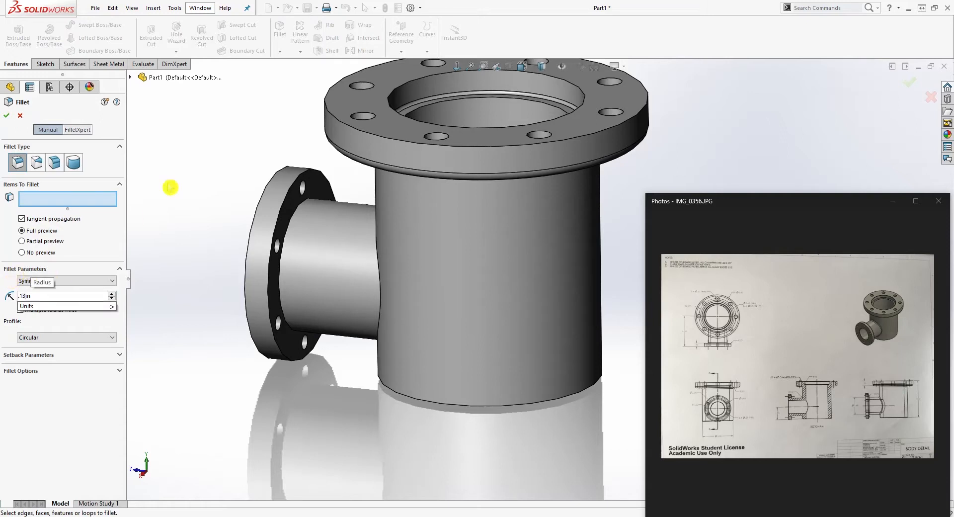
{"action": "key", "text": "Return"}
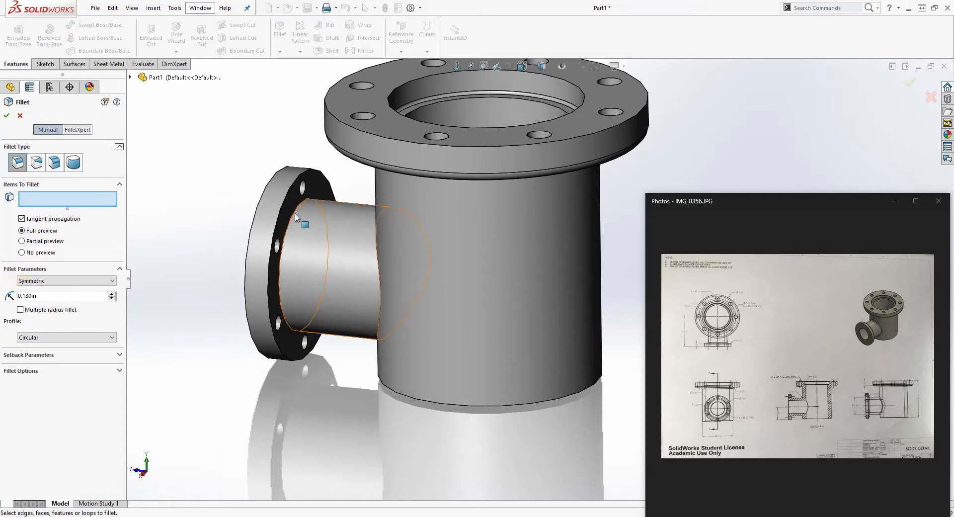
{"action": "left_click", "coordinate": [295, 215]}
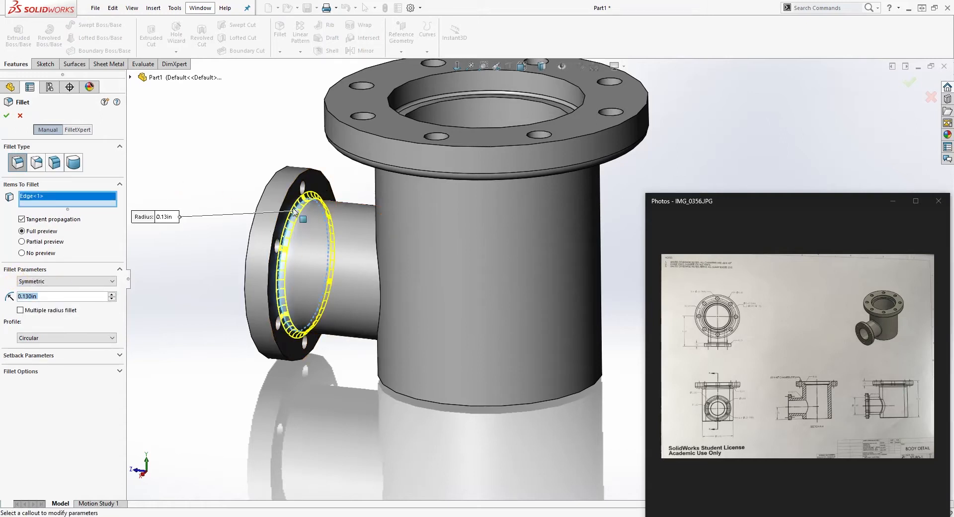
{"action": "left_click", "coordinate": [304, 178]}
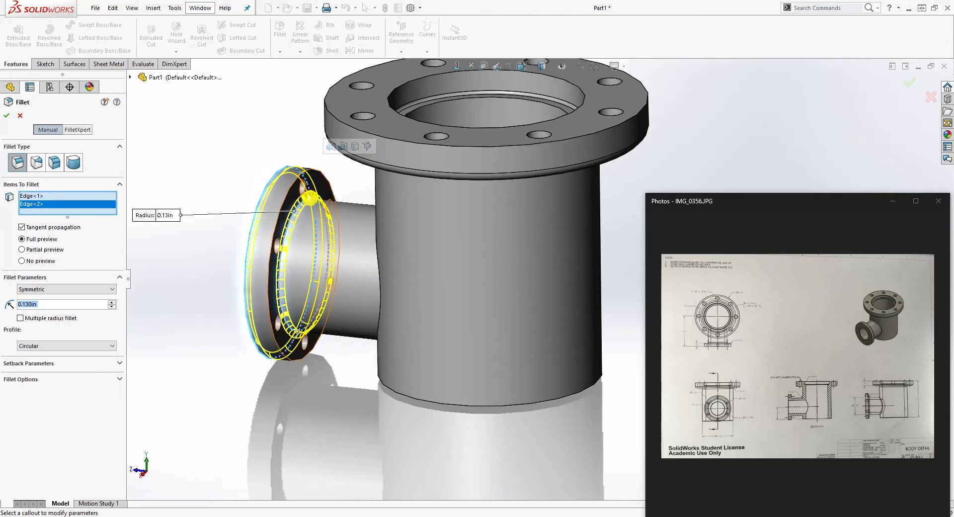
{"action": "left_click", "coordinate": [291, 175]}
{"action": "key", "text": "Return"}
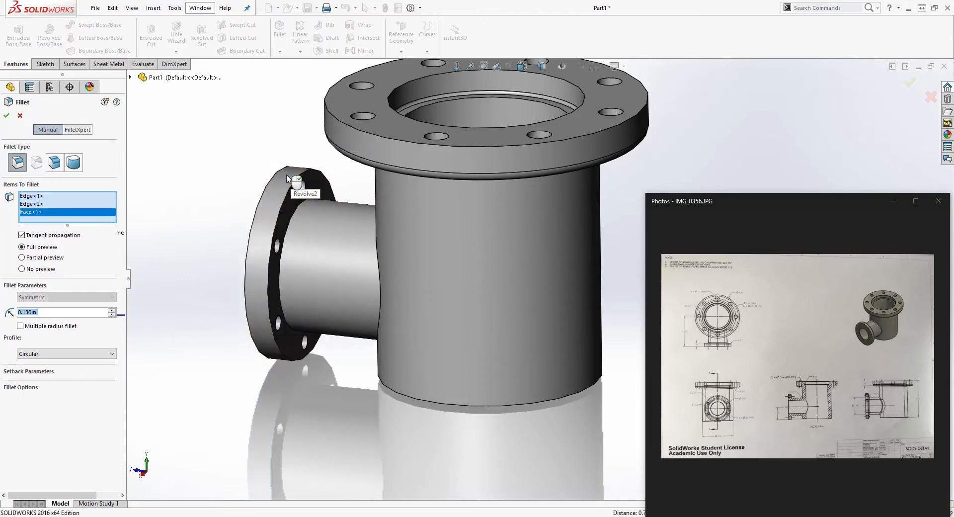
Fillet the side flange's rear outer edge, its edge at the branch pipe, and the branch's junction with the main pipe, at 0.13 in radius
{"action": "left_click", "coordinate": [279, 29]}
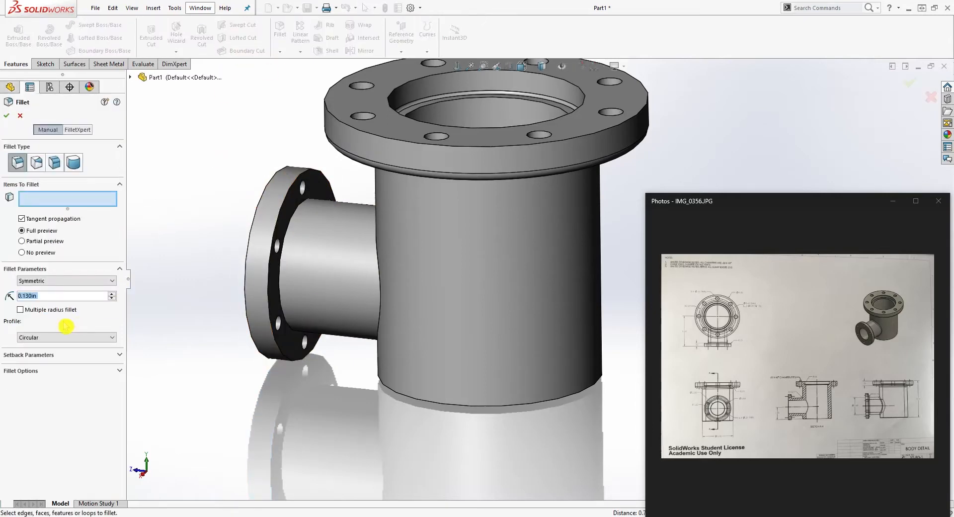
{"action": "left_click", "coordinate": [293, 188]}
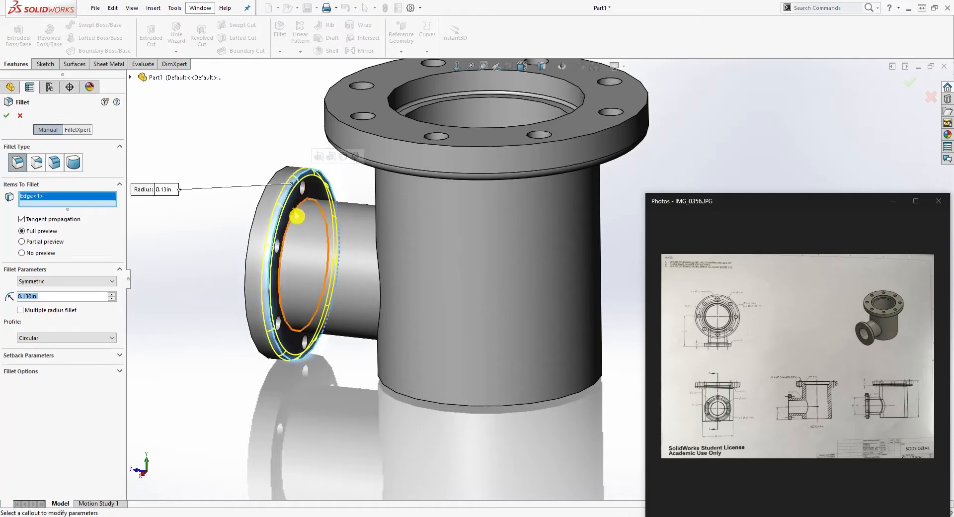
{"action": "left_click", "coordinate": [300, 214]}
{"action": "middle_click_drag", "start_coordinate": [300, 214], "coordinate": [394, 216]}
{"action": "left_click", "coordinate": [392, 221]}
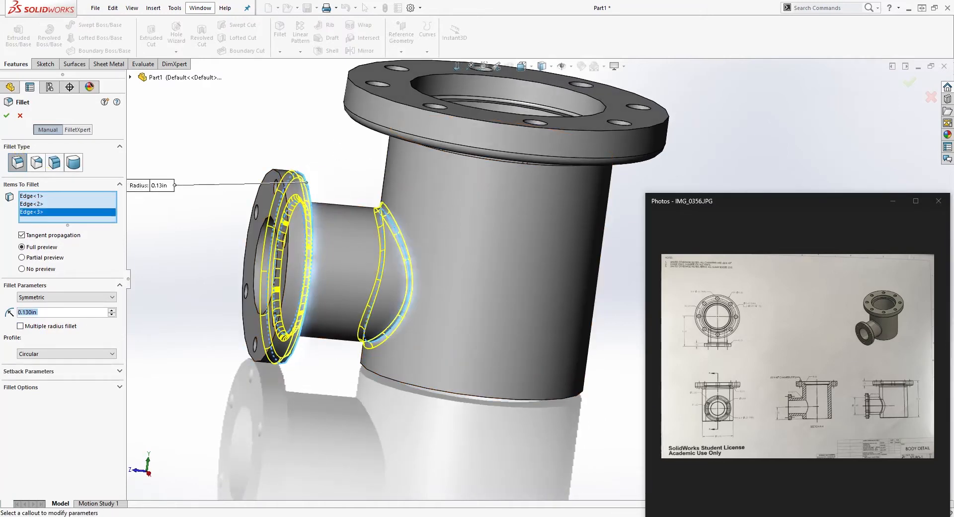
{"action": "left_click", "coordinate": [8, 118]}
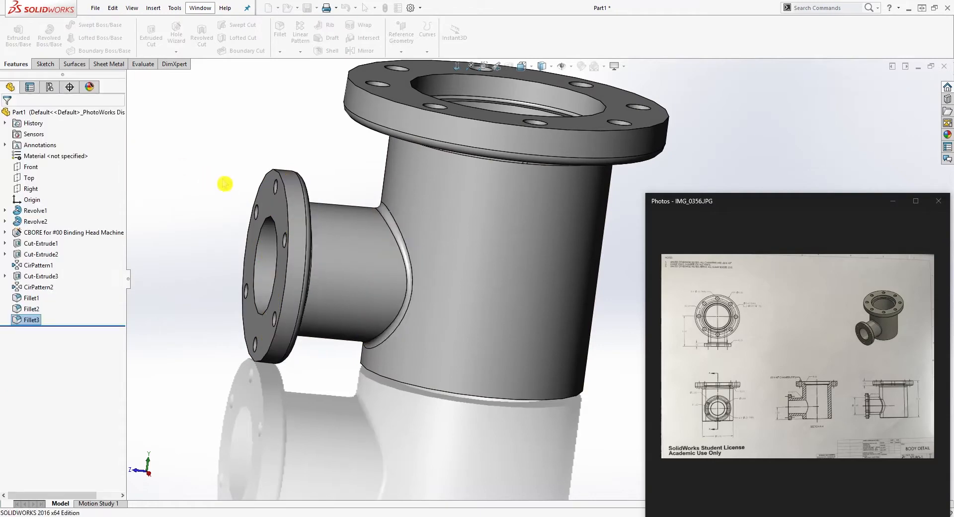
Chamfer the side flange's front outer and bore edges, the main pipe's lower outer edge and the top flange's upper outer edge, 0.015 in at 45 degrees
{"action": "middle_click_drag", "start_coordinate": [224, 181], "coordinate": [271, 96]}
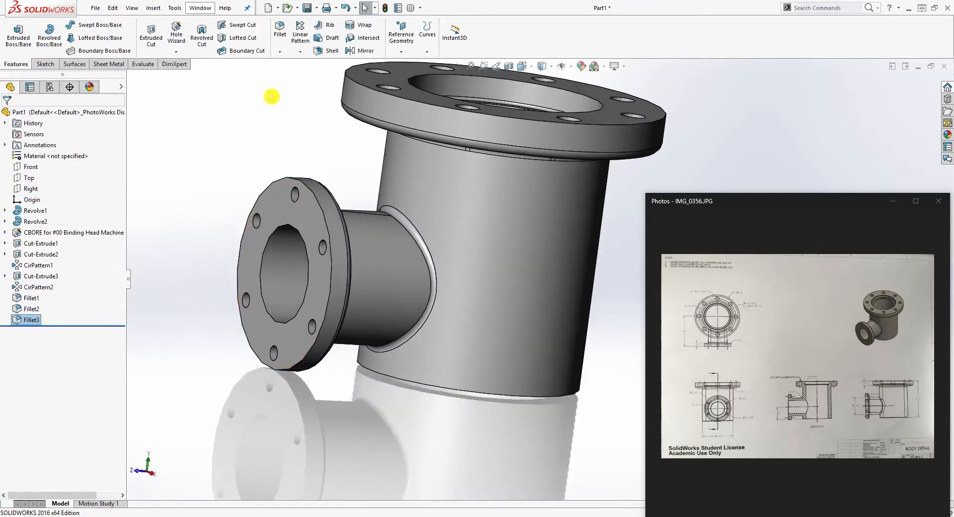
{"action": "middle_click_drag", "start_coordinate": [335, 198], "coordinate": [290, 183]}
{"action": "left_click", "coordinate": [278, 168]}
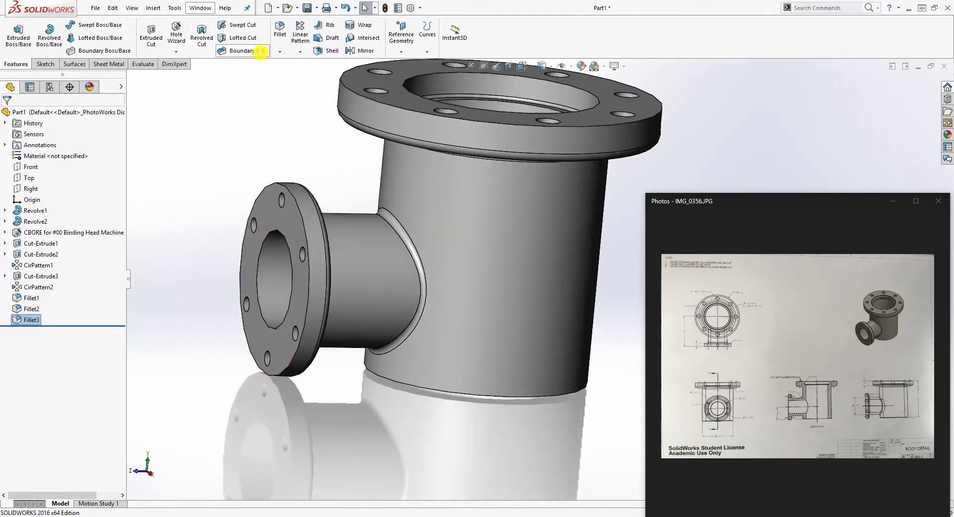
{"action": "left_click", "coordinate": [279, 51]}
{"action": "left_click", "coordinate": [288, 77]}
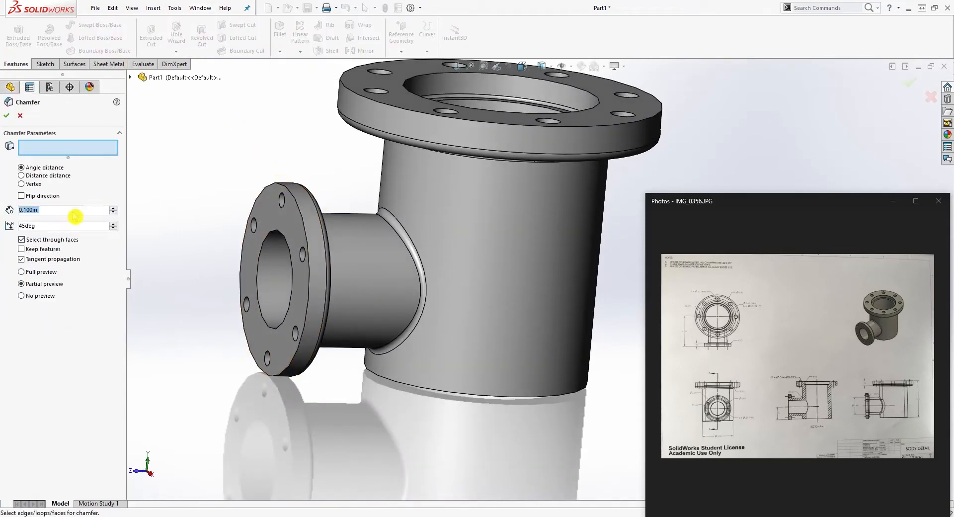
{"action": "type", "text": ".015"}
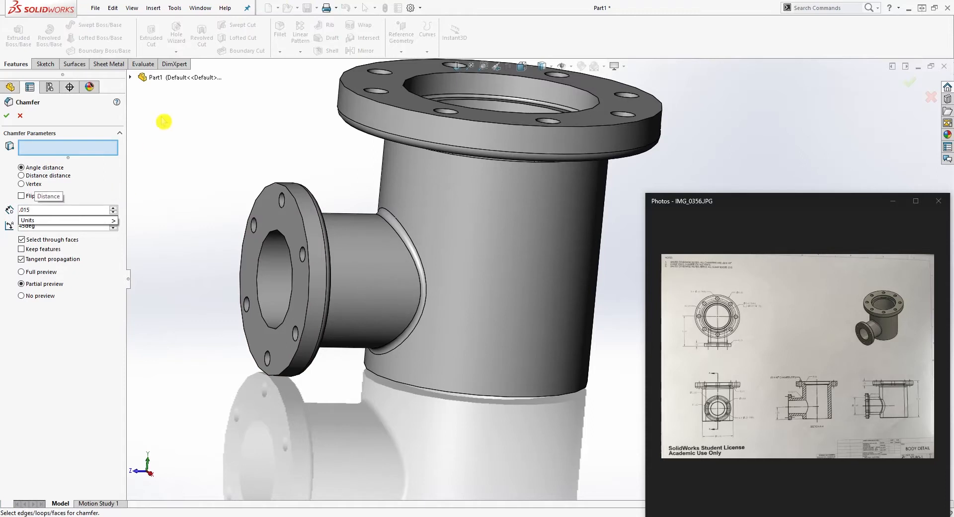
{"action": "left_click", "coordinate": [279, 183]}
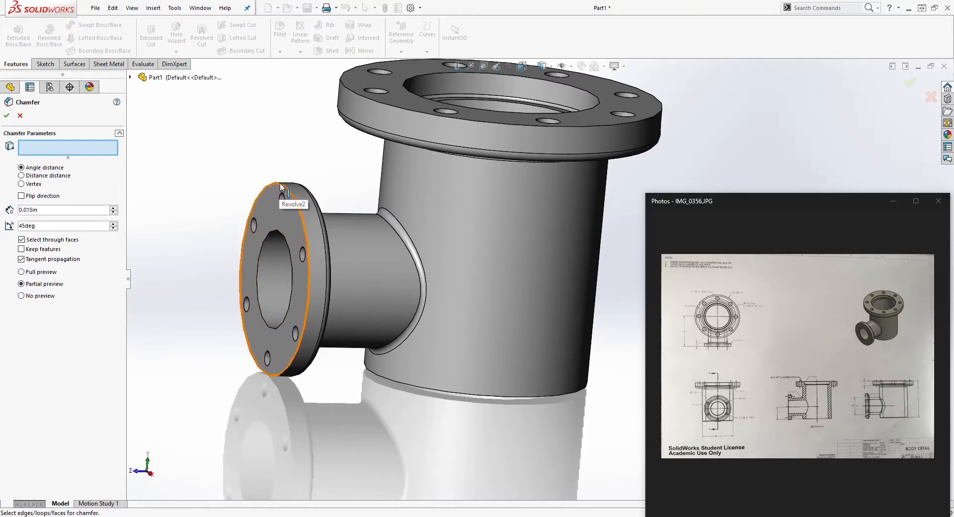
{"action": "left_click", "coordinate": [285, 238]}
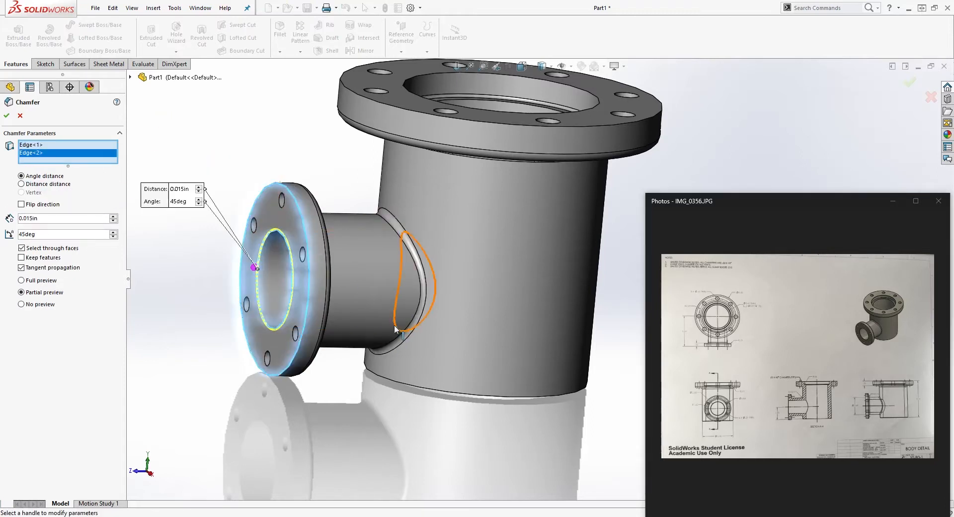
{"action": "middle_click_drag", "start_coordinate": [396, 328], "coordinate": [384, 297]}
{"action": "left_click", "coordinate": [370, 362]}
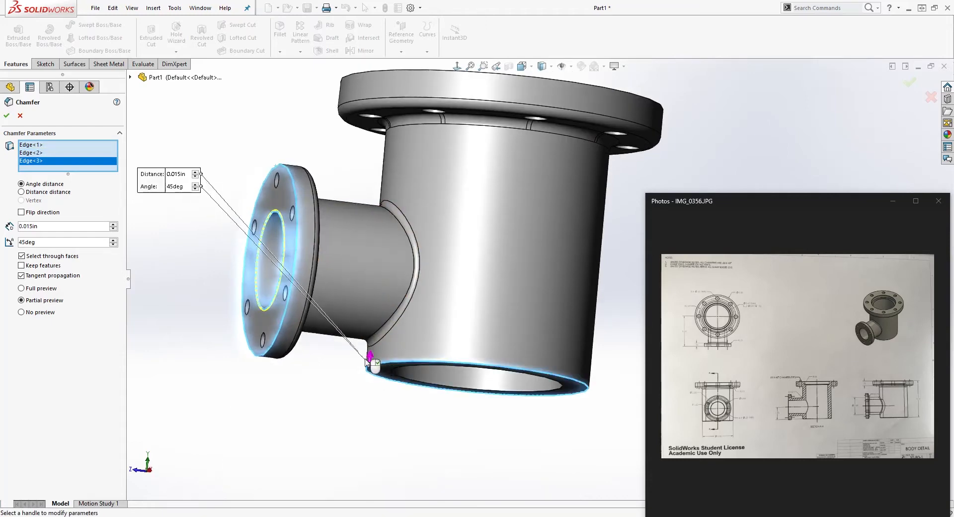
{"action": "middle_click_drag", "start_coordinate": [368, 362], "coordinate": [370, 438]}
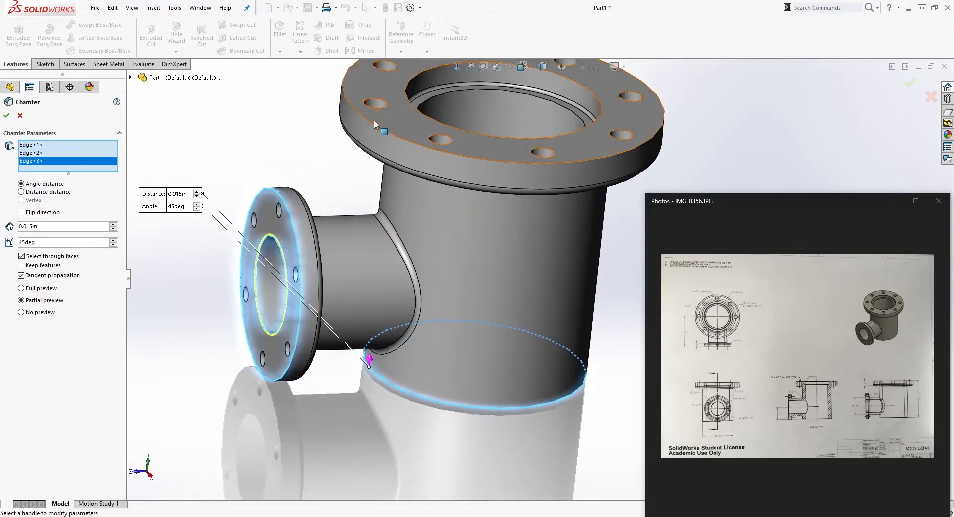
{"action": "left_click", "coordinate": [338, 122]}
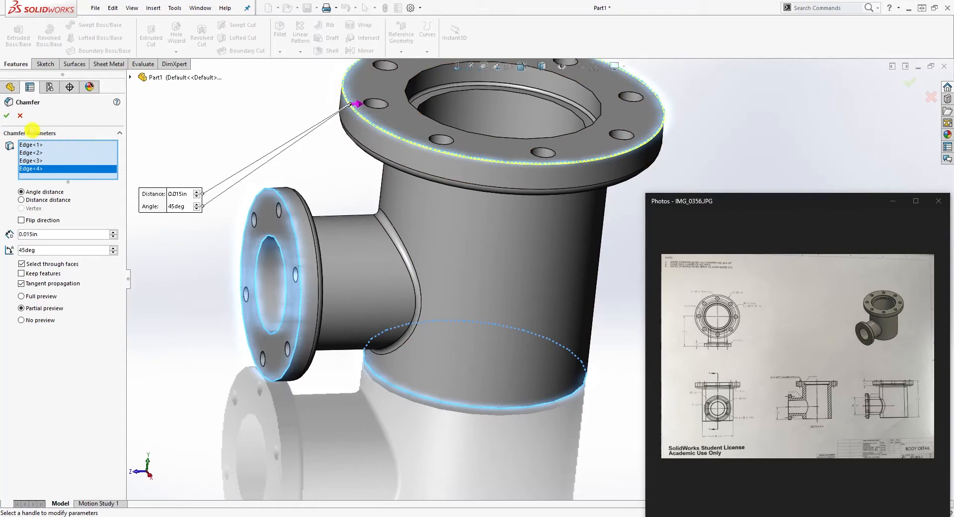
{"action": "left_click", "coordinate": [7, 115]}
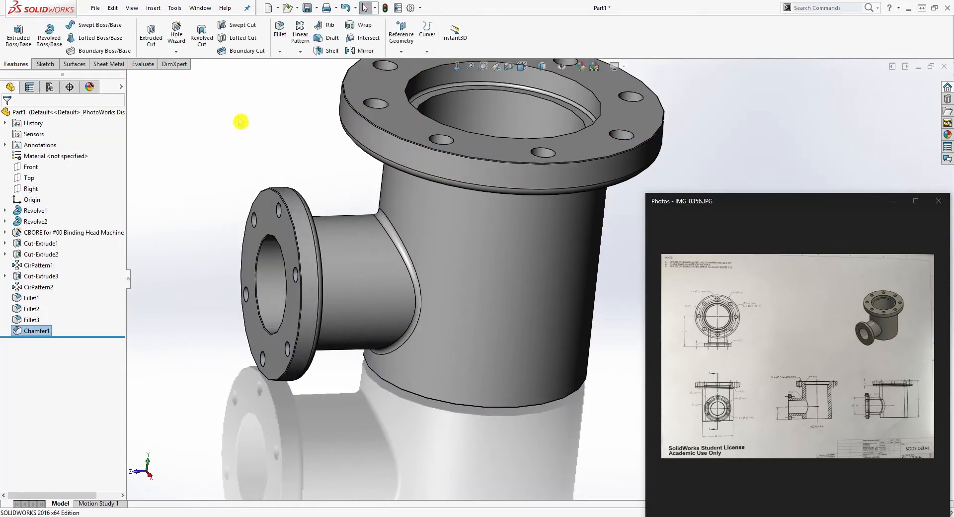
Reorder the top flange's underside fillet (Fillet1) in the feature history to directly before Cut-Extrude1
{"action": "middle_click_drag", "start_coordinate": [240, 121], "coordinate": [395, 76]}
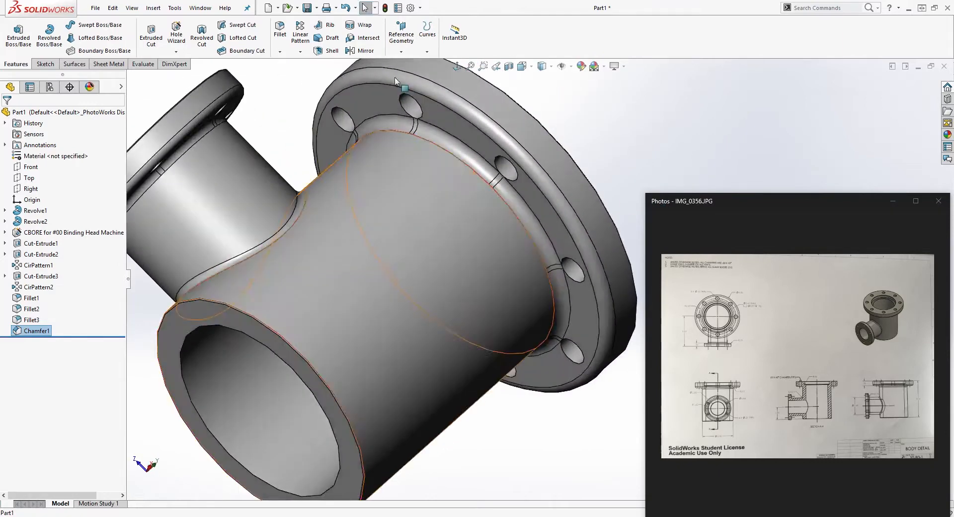
{"action": "scroll", "coordinate": [426, 147], "scroll_direction": "down", "scroll_amount": 6}
{"action": "middle_click_drag", "start_coordinate": [440, 128], "coordinate": [435, 183]}
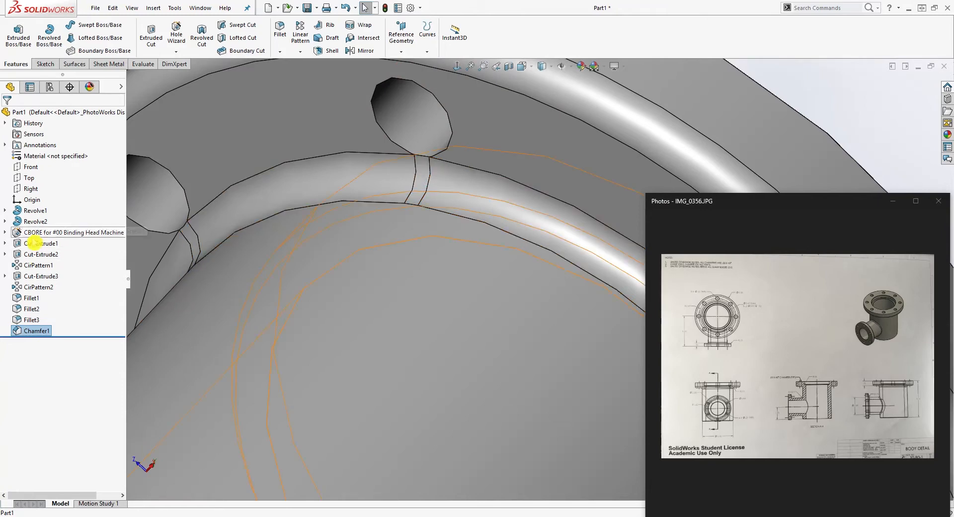
{"action": "scroll", "coordinate": [494, 181], "scroll_direction": "up", "scroll_amount": 8}
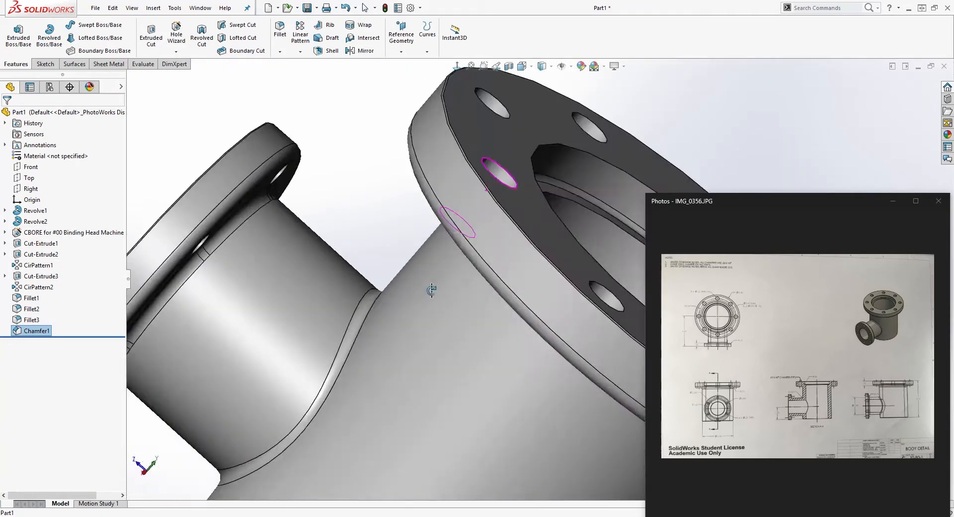
{"action": "scroll", "coordinate": [497, 294], "scroll_direction": "up", "scroll_amount": 5}
{"action": "scroll", "coordinate": [447, 310], "scroll_direction": "down", "scroll_amount": 7}
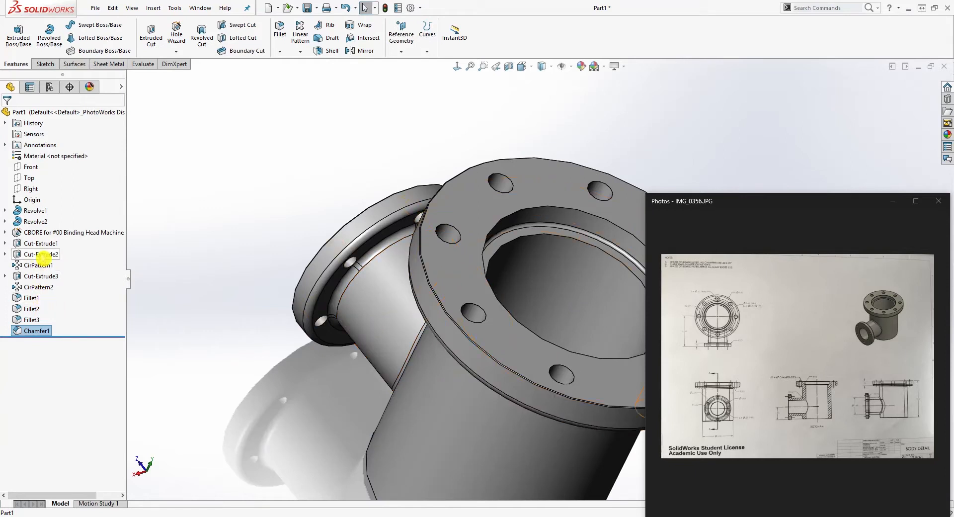
{"action": "left_click_drag", "start_coordinate": [26, 301], "coordinate": [55, 238]}
Reorder the counterbore's inner fillet (Fillet2) in the feature history to directly after Cut-Extrude1
{"action": "middle_click_drag", "start_coordinate": [326, 293], "coordinate": [560, 175]}
{"action": "scroll", "coordinate": [402, 246], "scroll_direction": "down", "scroll_amount": 8}
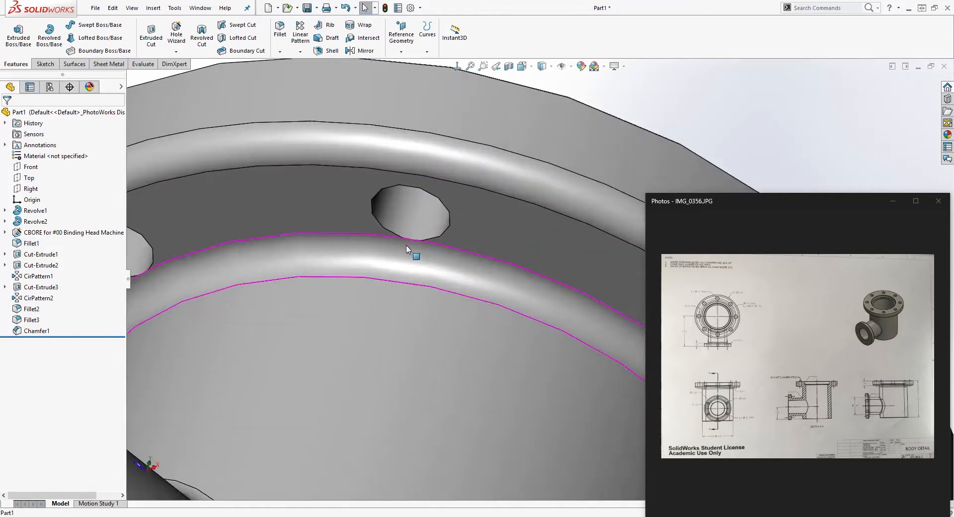
{"action": "middle_click_drag", "start_coordinate": [407, 246], "coordinate": [501, 238]}
{"action": "scroll", "coordinate": [408, 260], "scroll_direction": "down", "scroll_amount": 7}
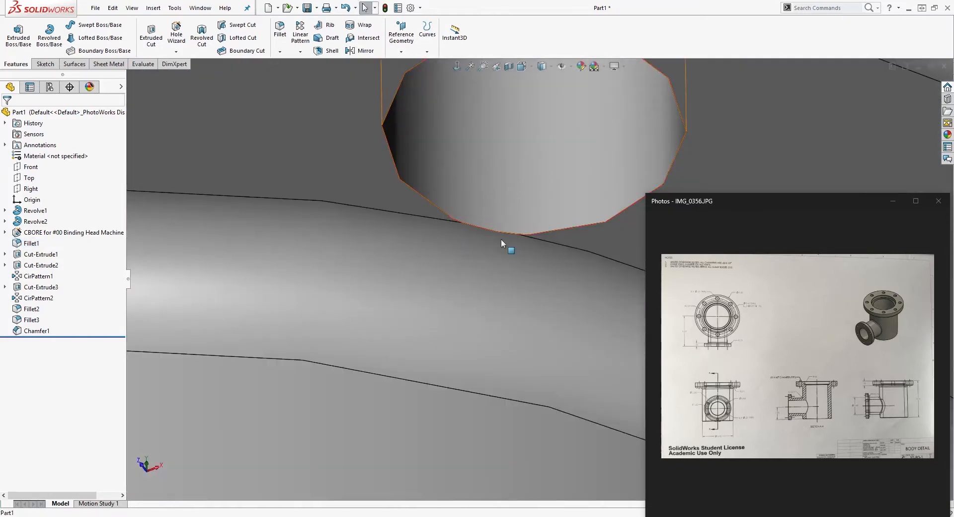
{"action": "scroll", "coordinate": [501, 238], "scroll_direction": "up", "scroll_amount": 15}
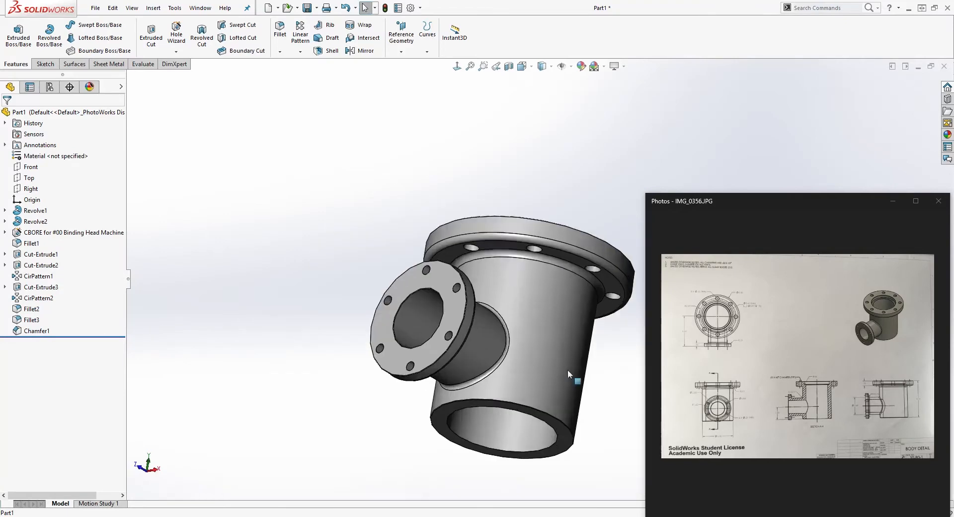
{"action": "middle_click_drag", "start_coordinate": [568, 369], "coordinate": [549, 196]}
{"action": "scroll", "coordinate": [440, 322], "scroll_direction": "down", "scroll_amount": 4}
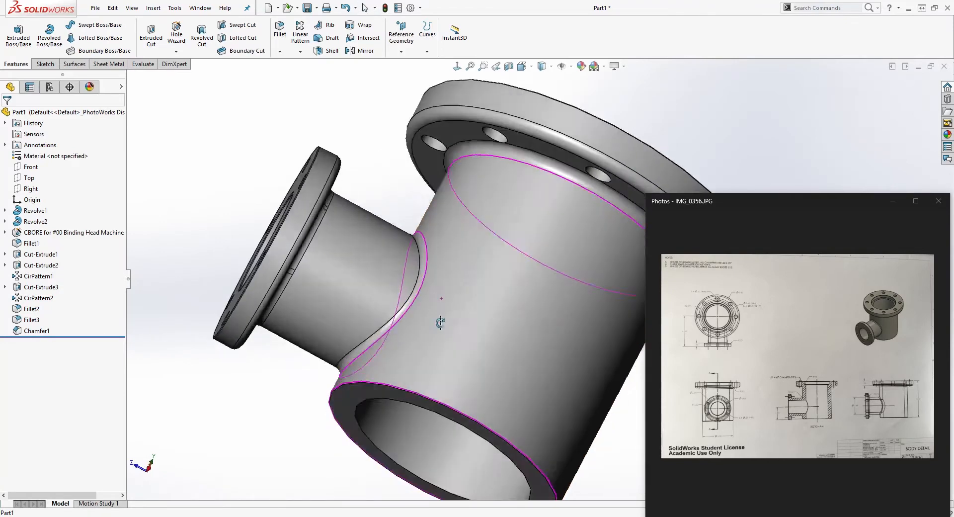
{"action": "mouse_move", "coordinate": [440, 322]}
{"action": "middle_mouse_down"}
{"action": "mouse_move", "coordinate": [390, 298]}
{"action": "mouse_move", "coordinate": [383, 241]}
{"action": "middle_mouse_up"}
{"action": "left_click", "coordinate": [13, 347]}
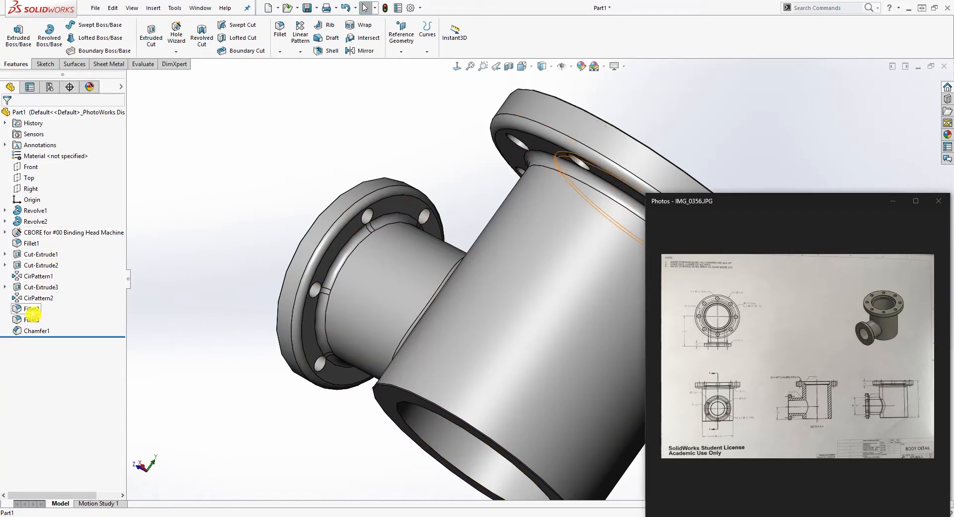
{"action": "left_click_drag", "start_coordinate": [31, 311], "coordinate": [46, 259]}
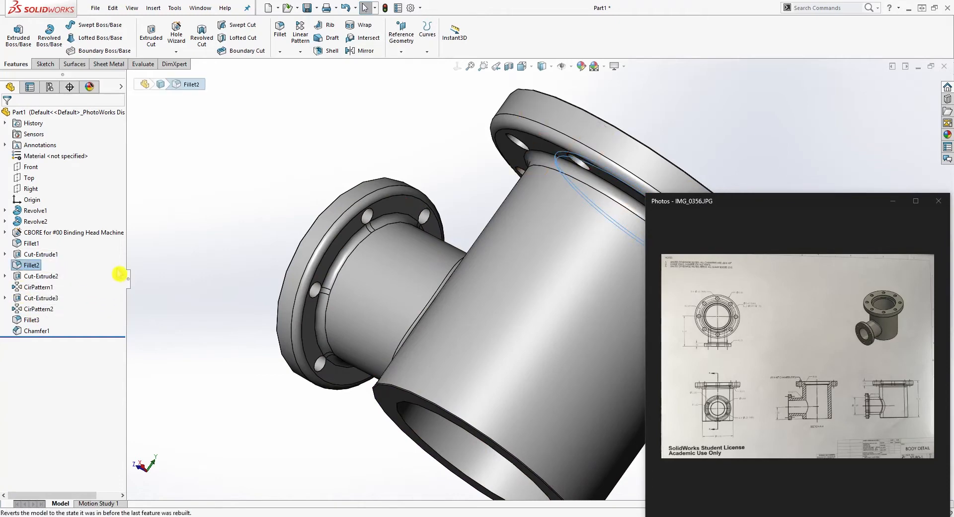
Reorder the side flange and branch fillet (Fillet3) in the feature history to directly before Cut-Extrude2
{"action": "middle_click_drag", "start_coordinate": [222, 270], "coordinate": [277, 340]}
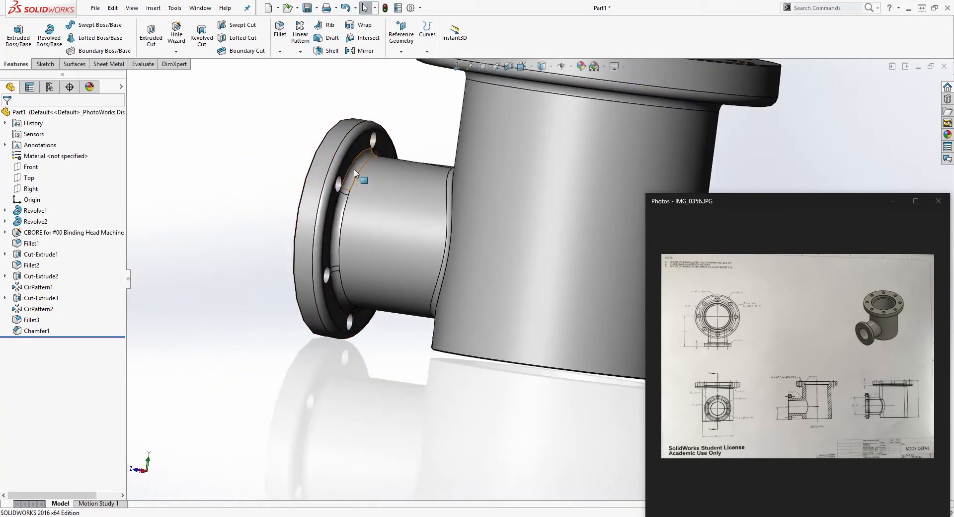
{"action": "left_click", "coordinate": [31, 320]}
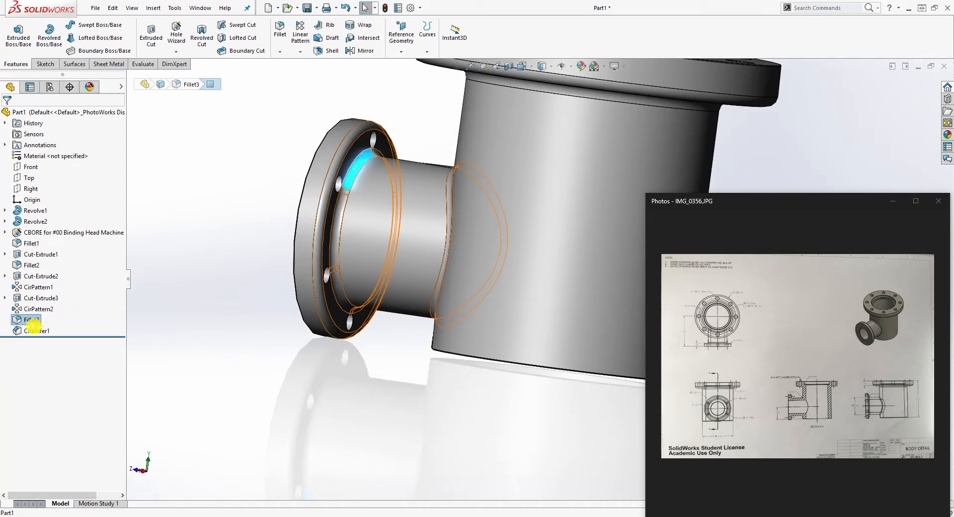
{"action": "left_click_drag", "start_coordinate": [32, 324], "coordinate": [56, 274]}
{"action": "left_click", "coordinate": [246, 321]}
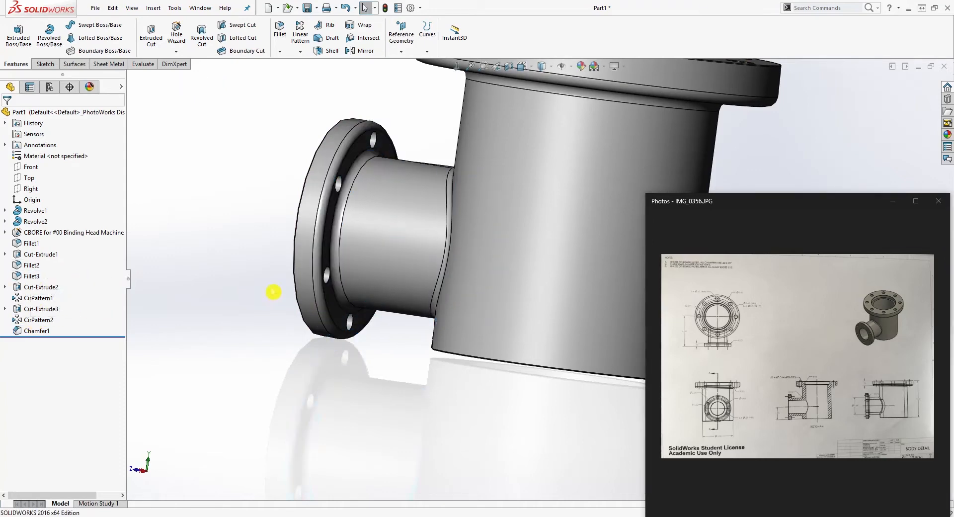
Examine the fillets around the side flange's bolt holes and view the whole pipe body
{"action": "middle_click_drag", "start_coordinate": [277, 291], "coordinate": [260, 279]}
{"action": "scroll", "coordinate": [392, 183], "scroll_direction": "down", "scroll_amount": 5}
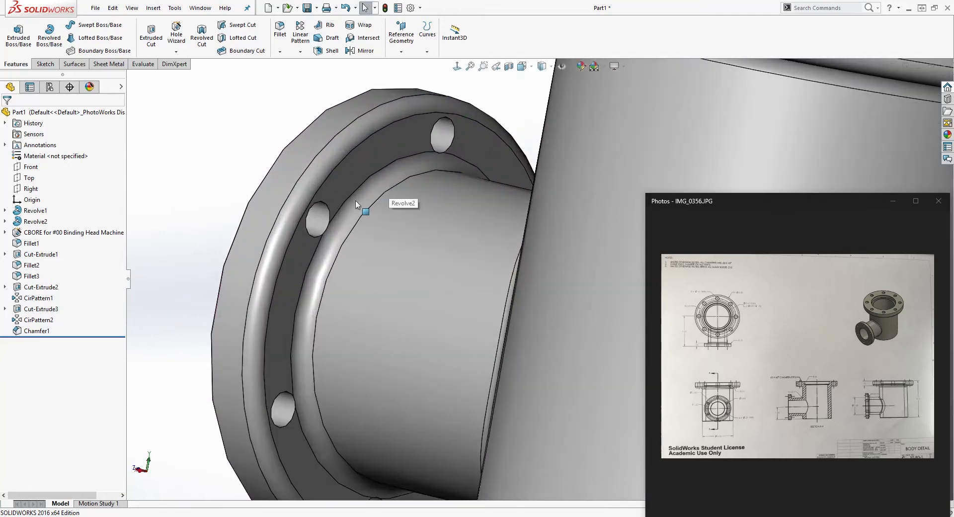
{"action": "scroll", "coordinate": [357, 205], "scroll_direction": "up", "scroll_amount": 3}
{"action": "middle_click_drag", "start_coordinate": [358, 207], "coordinate": [490, 155]}
{"action": "scroll", "coordinate": [490, 156], "scroll_direction": "up", "scroll_amount": 3}
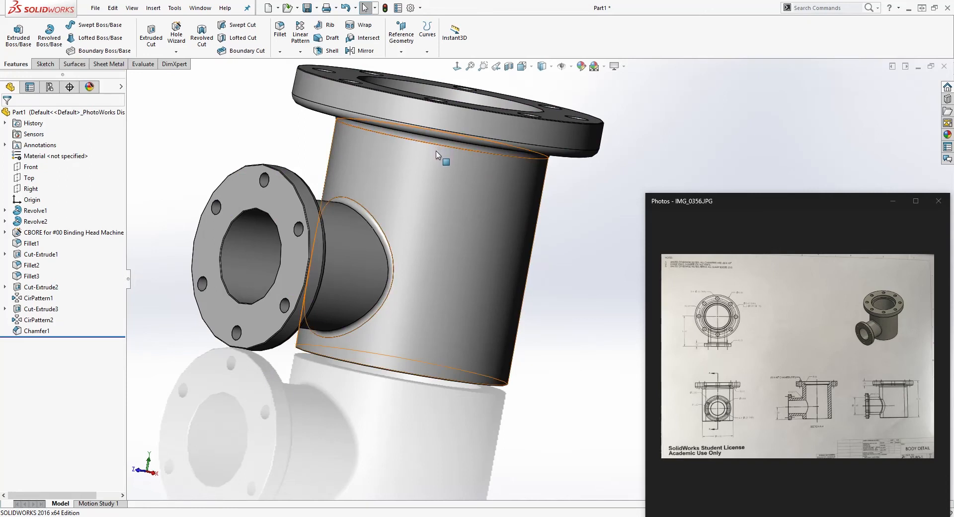
{"action": "left_click", "coordinate": [223, 144]}
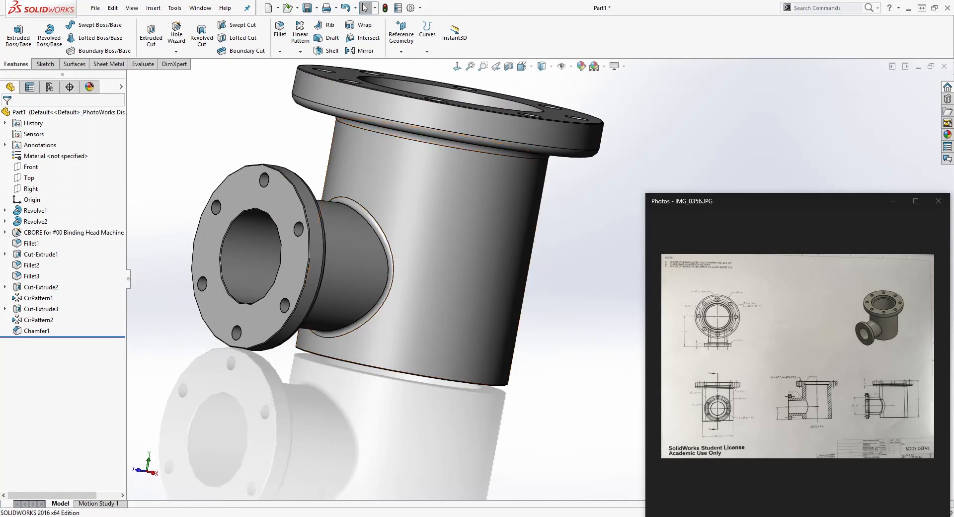